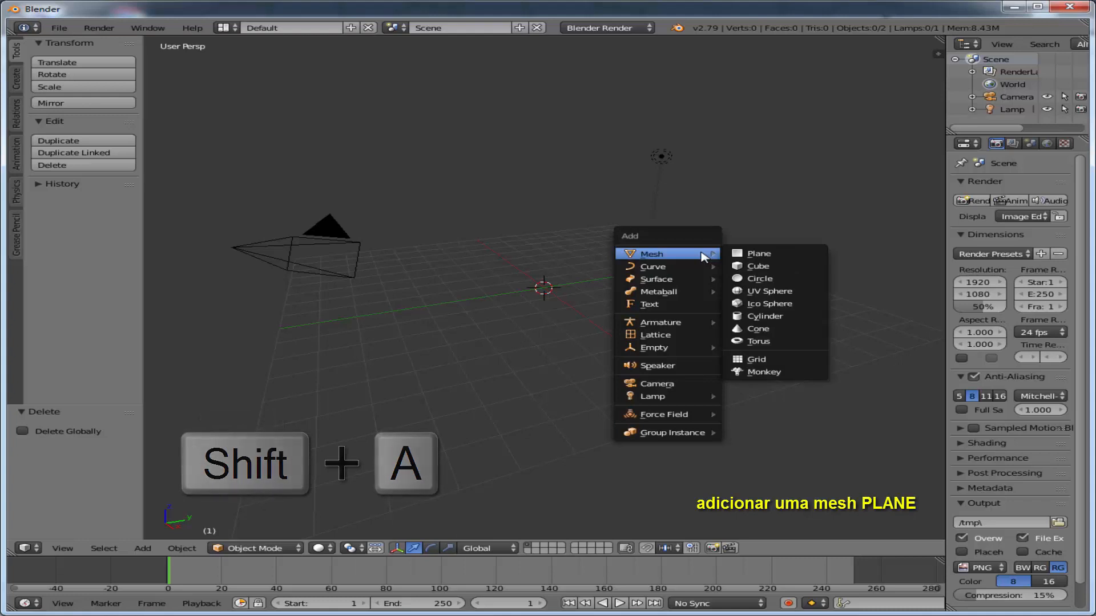
Add a mesh plane with a radius of 1 at the scene's origin.
click(751, 255)
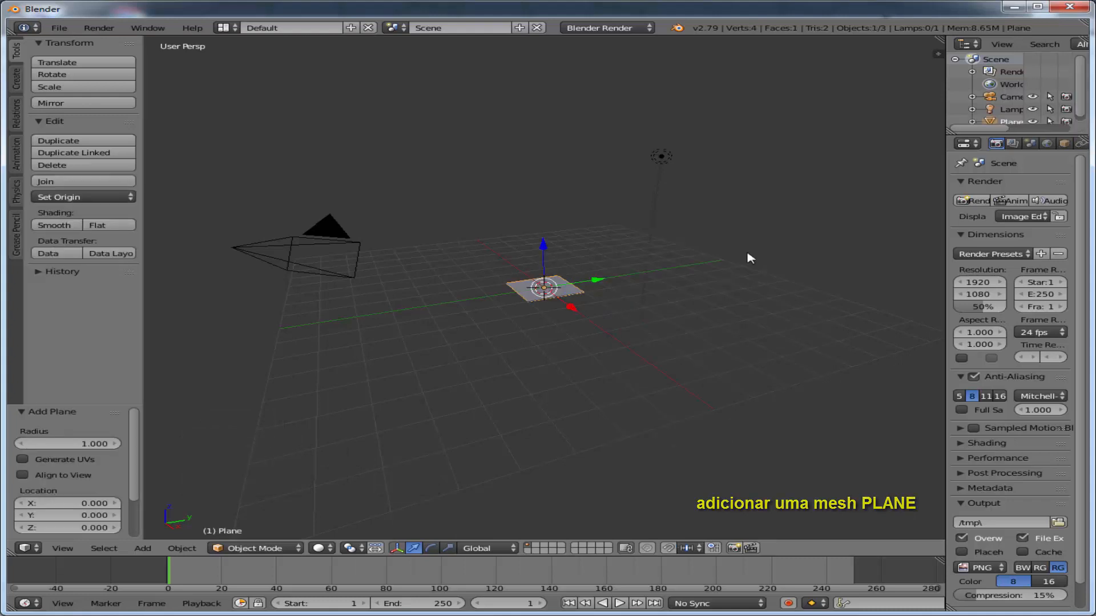
scroll(654, 441, up, 5)
scroll(656, 439, up, 1)
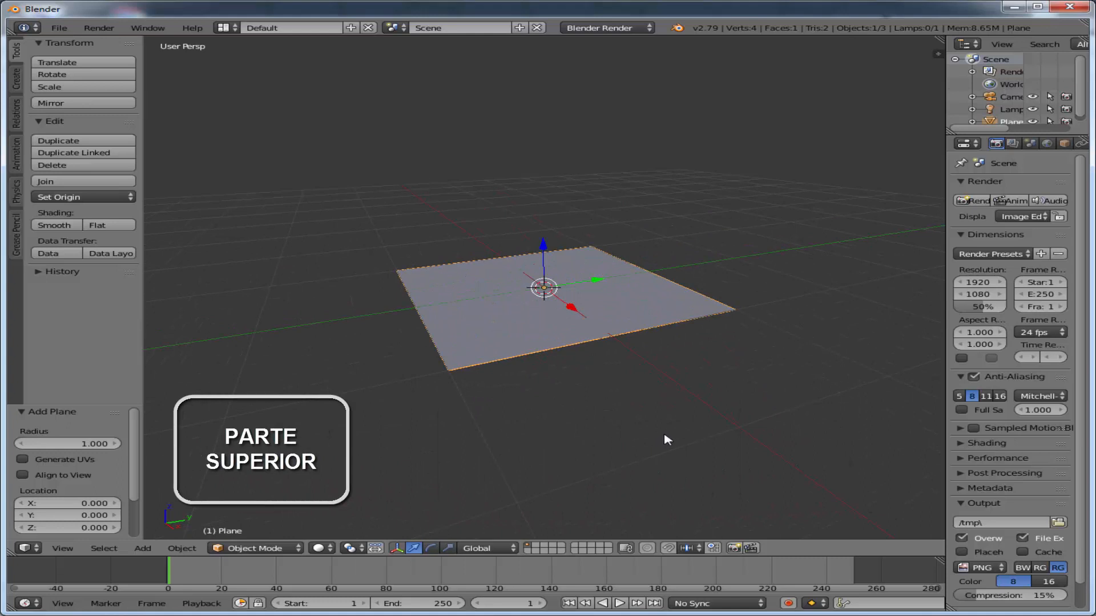
Enter Edit Mode on the plane and inset its face by a thickness of about 0.52.
click(252, 548)
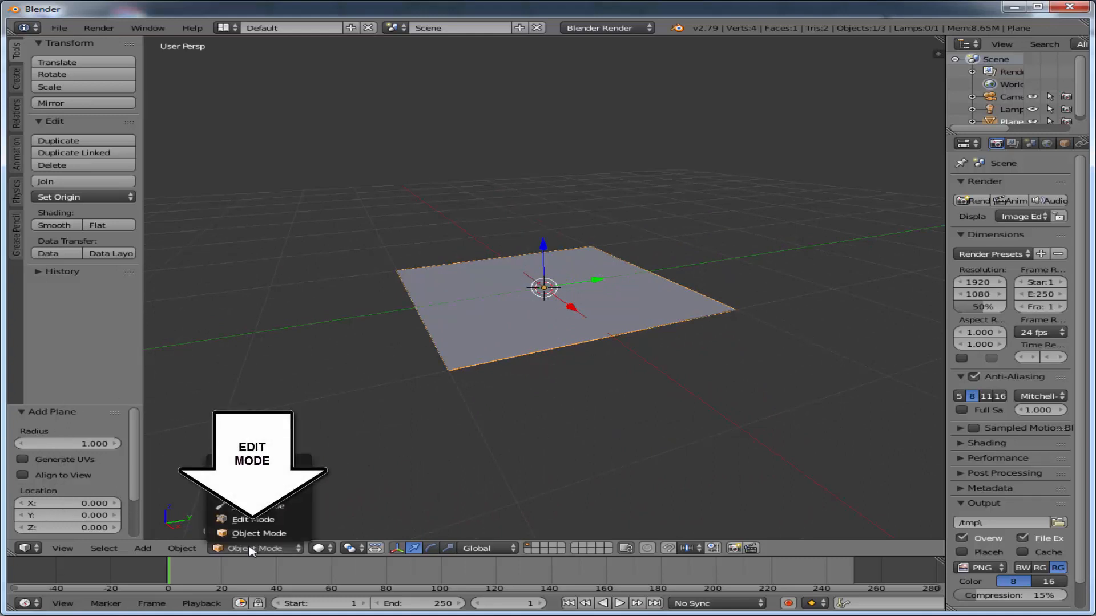
click(256, 521)
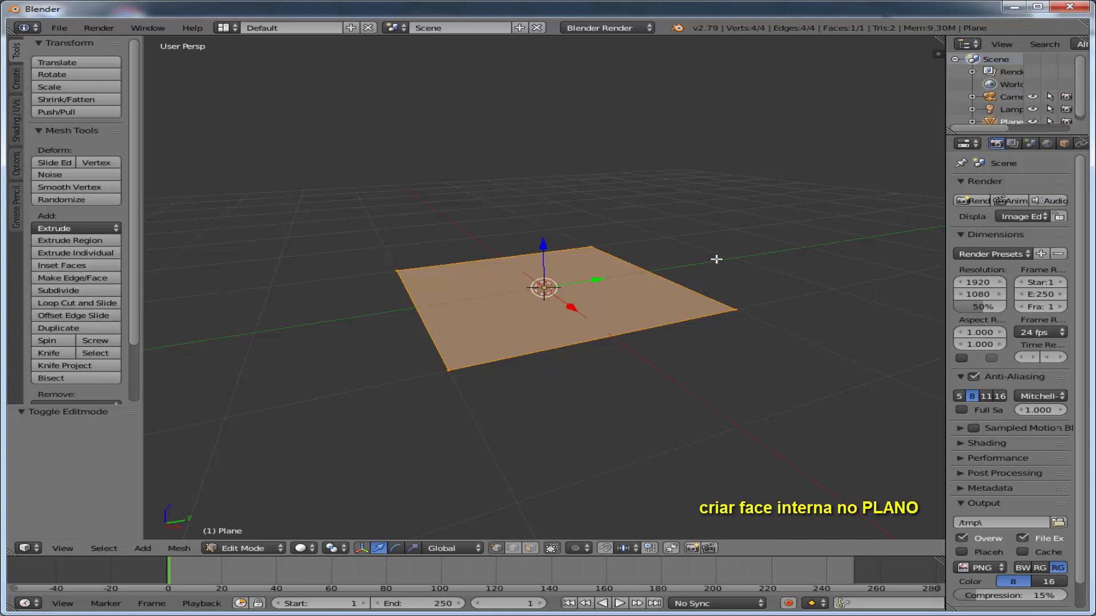
key(i)
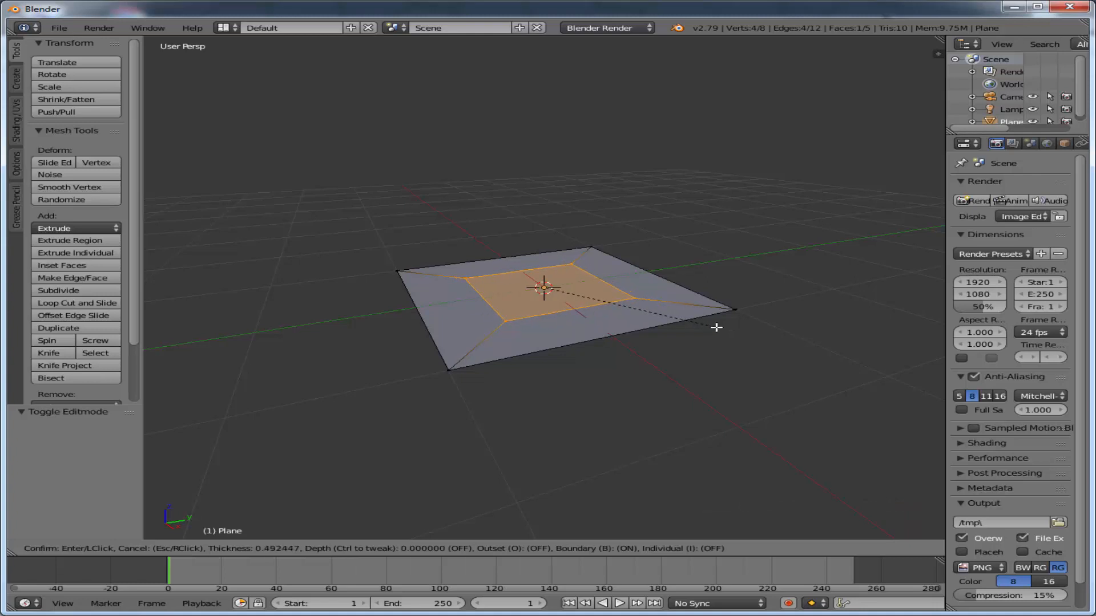
click(712, 327)
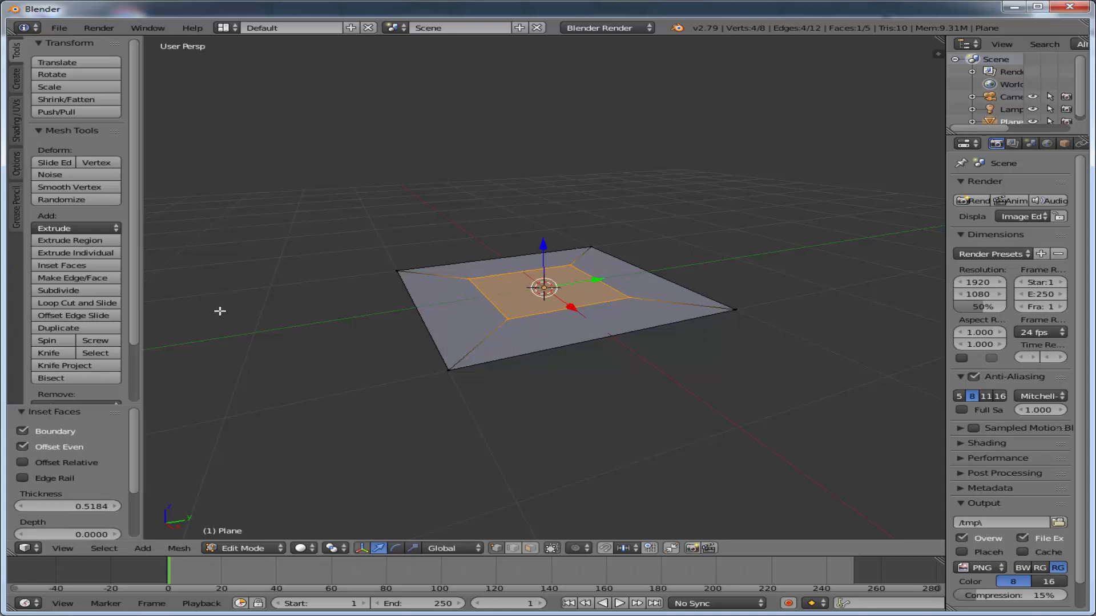
Subdivide the plane's inner face with 3 cuts and delete the resulting selected faces to open a square hole.
click(59, 291)
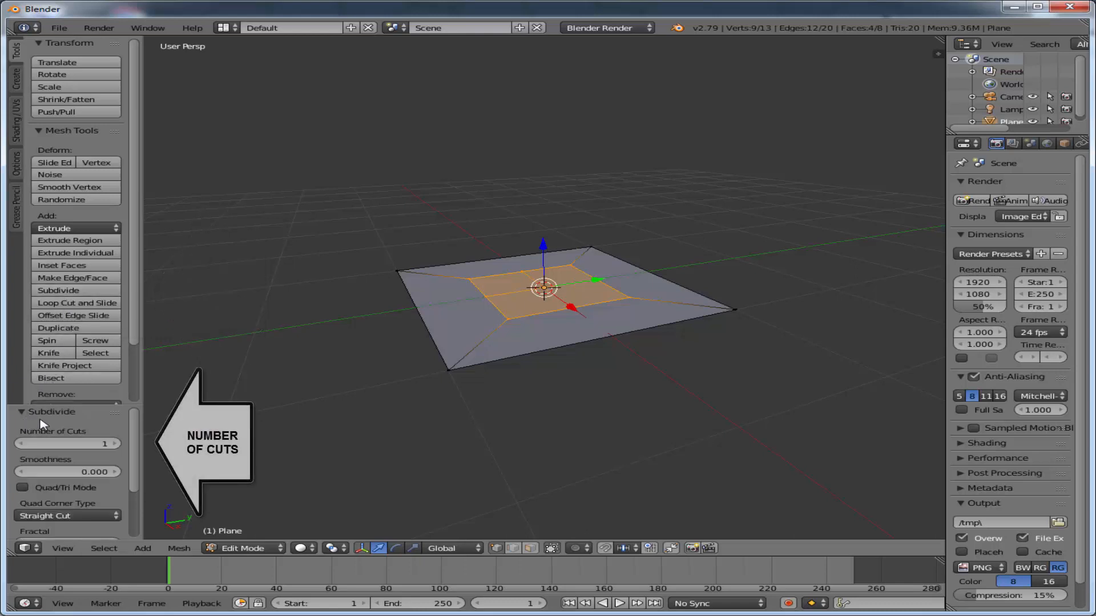
click(117, 443)
click(116, 444)
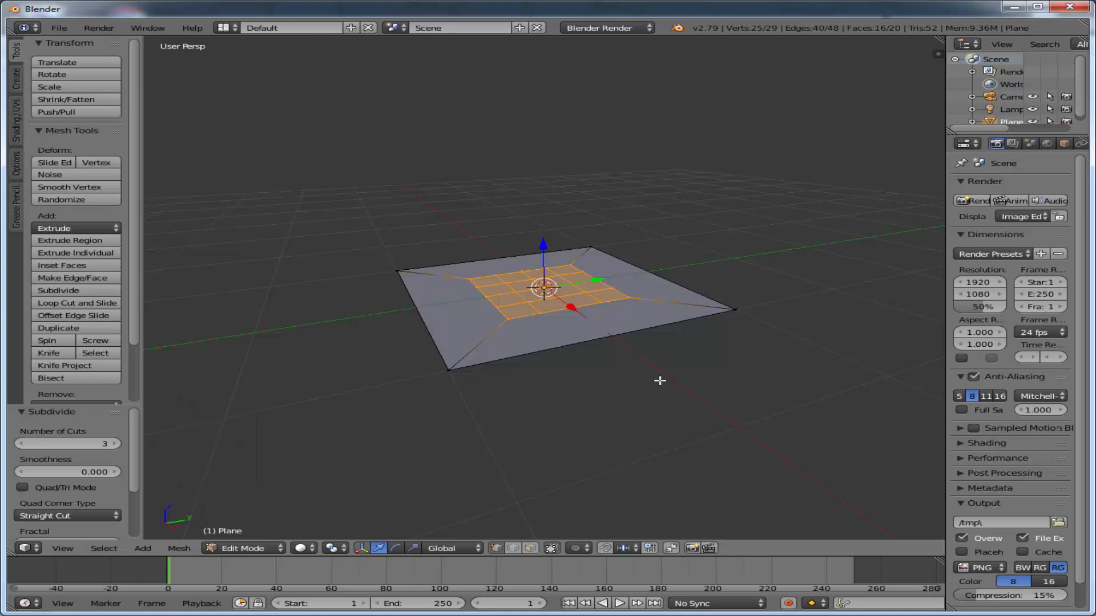
key(x)
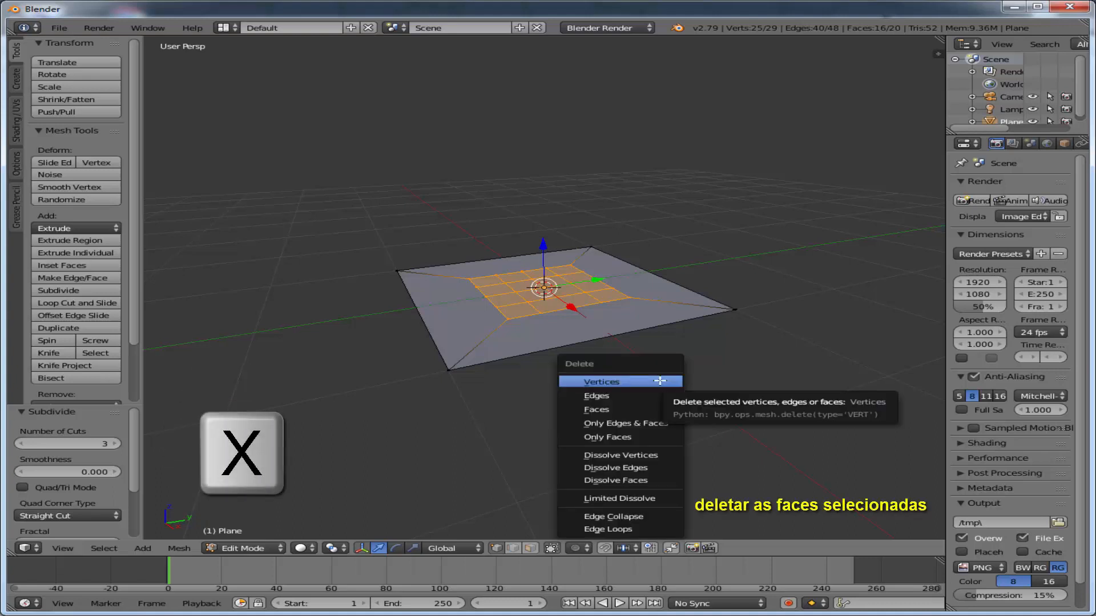
click(628, 412)
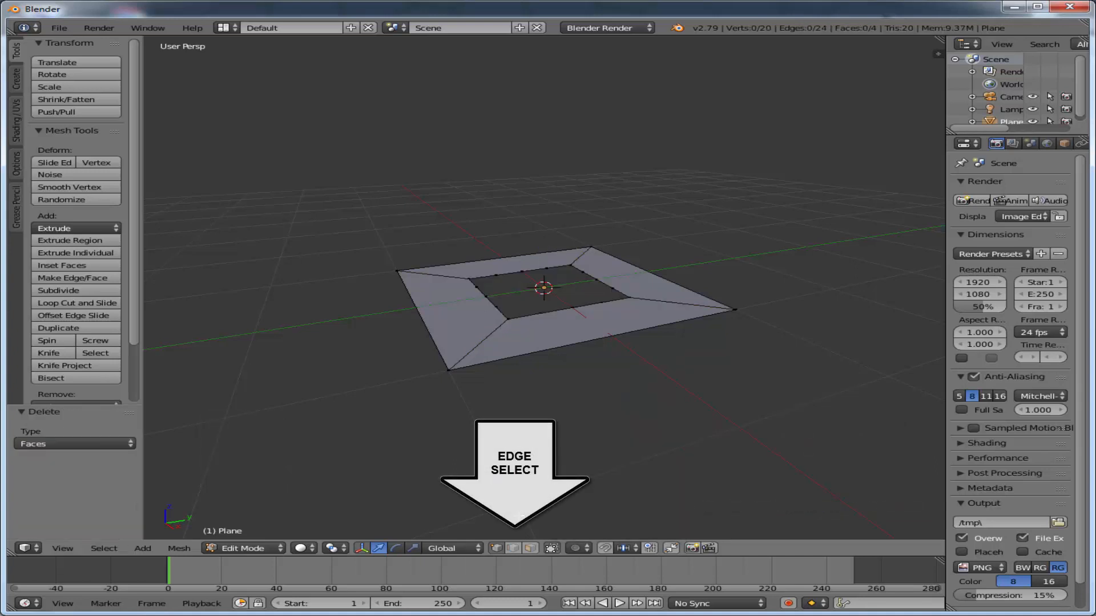
Switch to edge selection and select all the edges along the four sides of the inner hole.
click(513, 549)
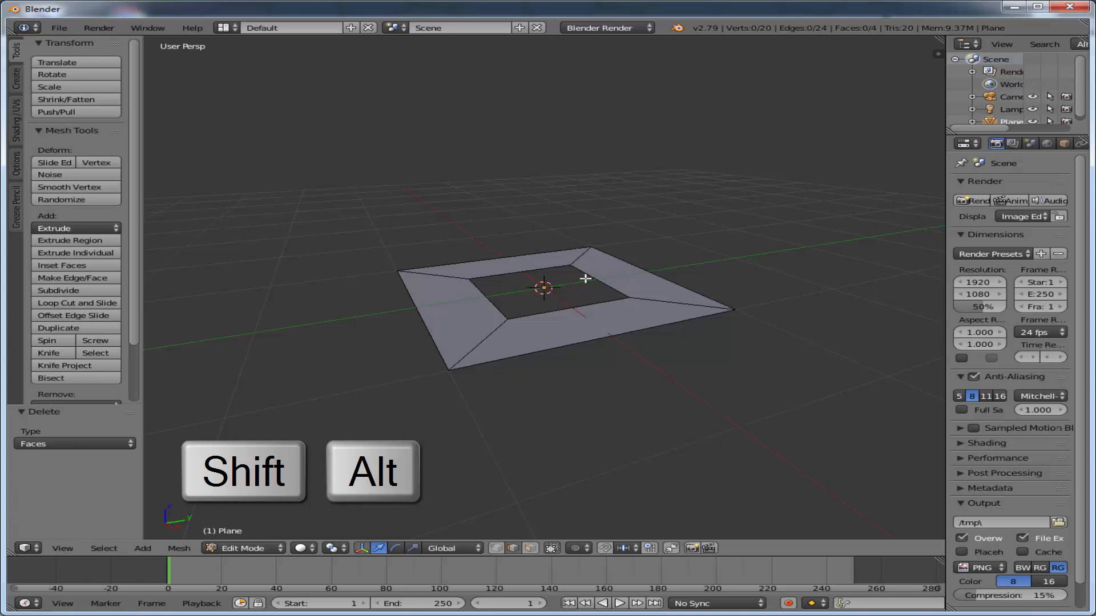
alt+shift+right_click(547, 312)
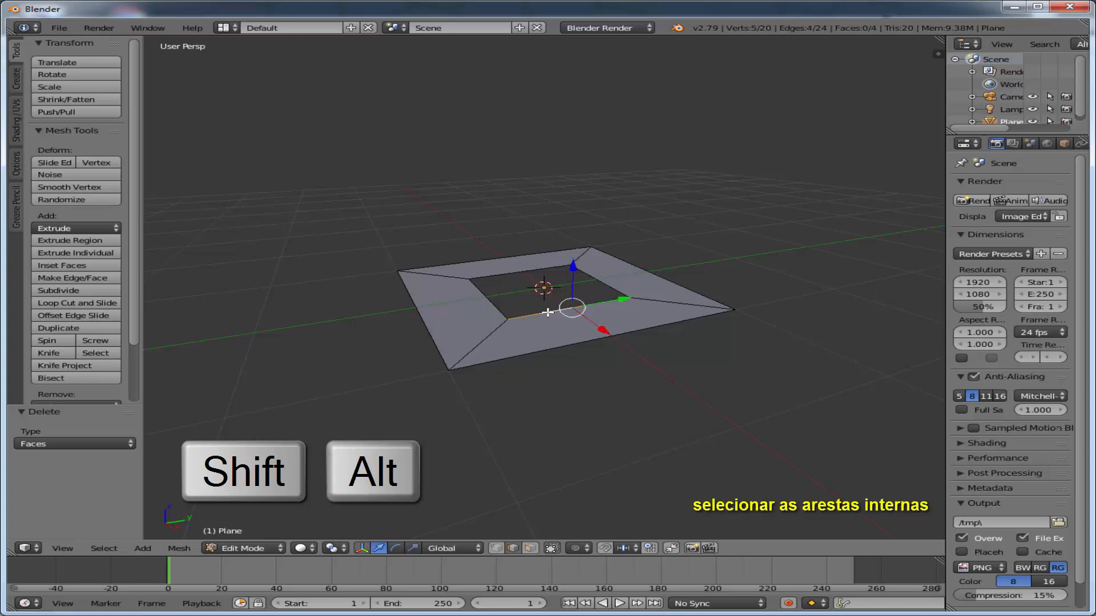
alt+shift+right_click(493, 300)
alt+shift+right_click(518, 272)
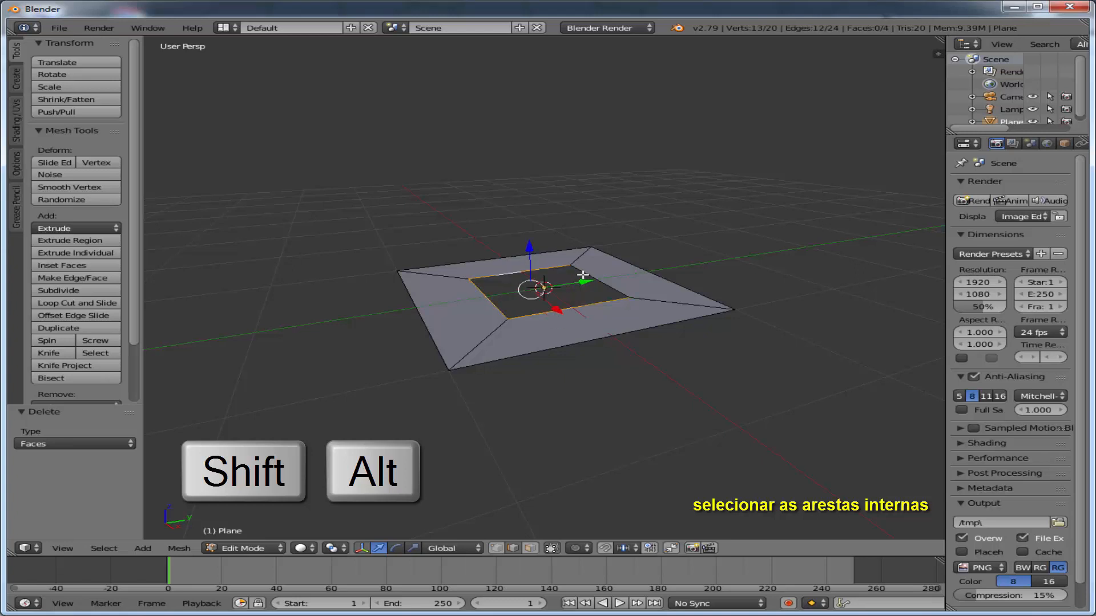
alt+shift+right_click(594, 276)
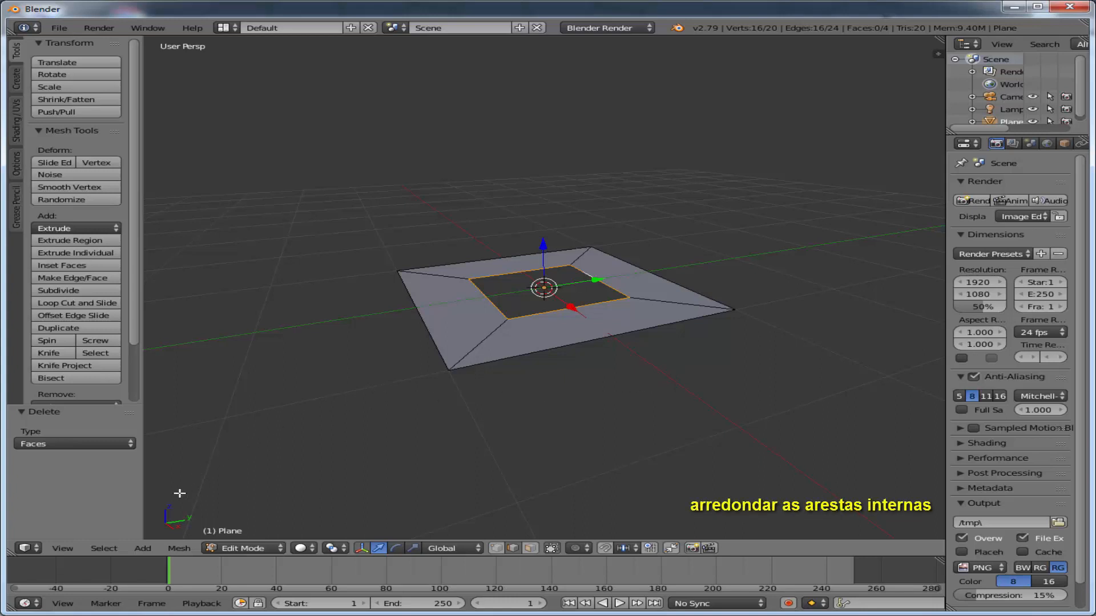
Round the selected hole edges into a circle using To Sphere with a factor of 1.
click(183, 549)
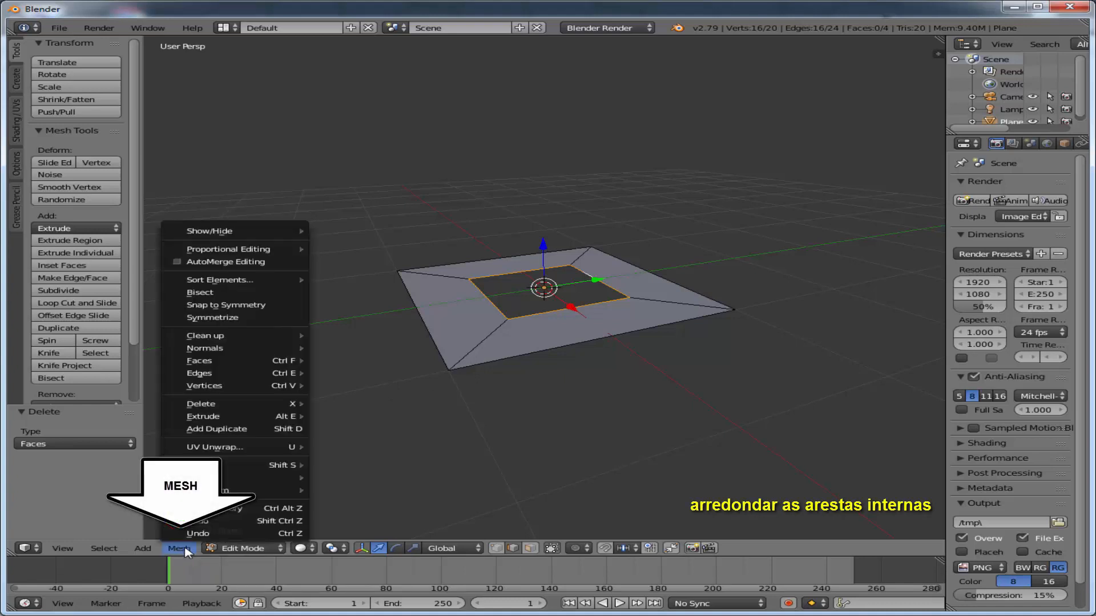
mouse_move(197, 494)
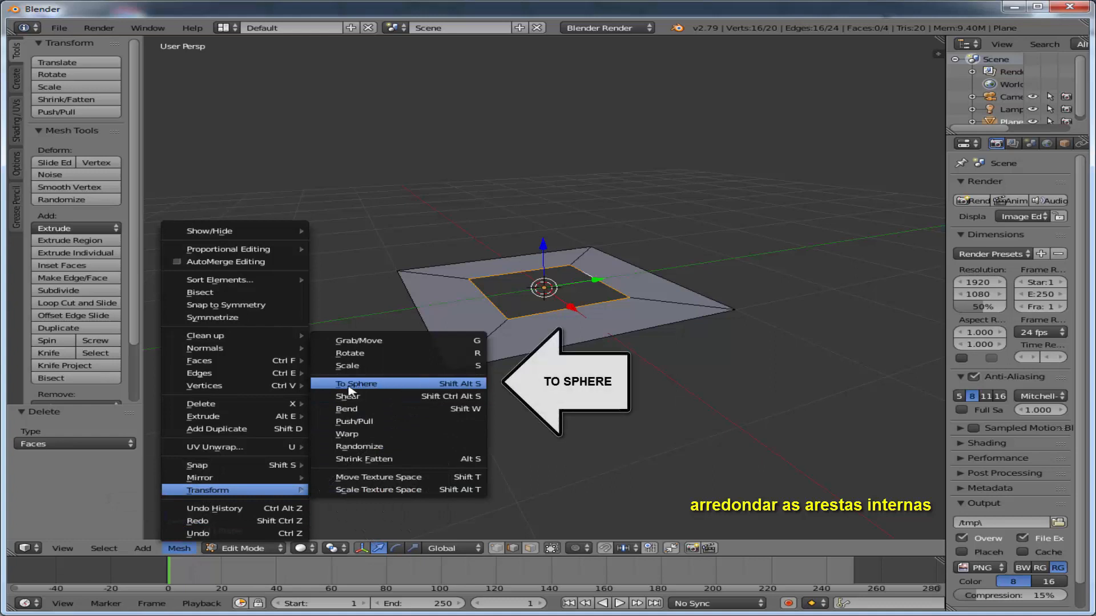
click(425, 389)
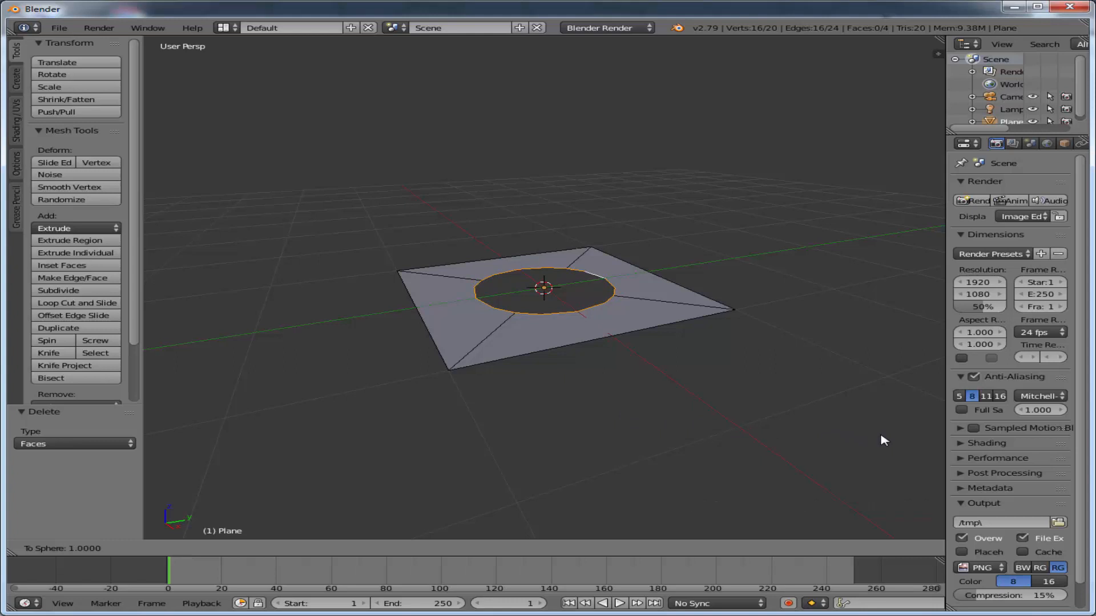
key(Return)
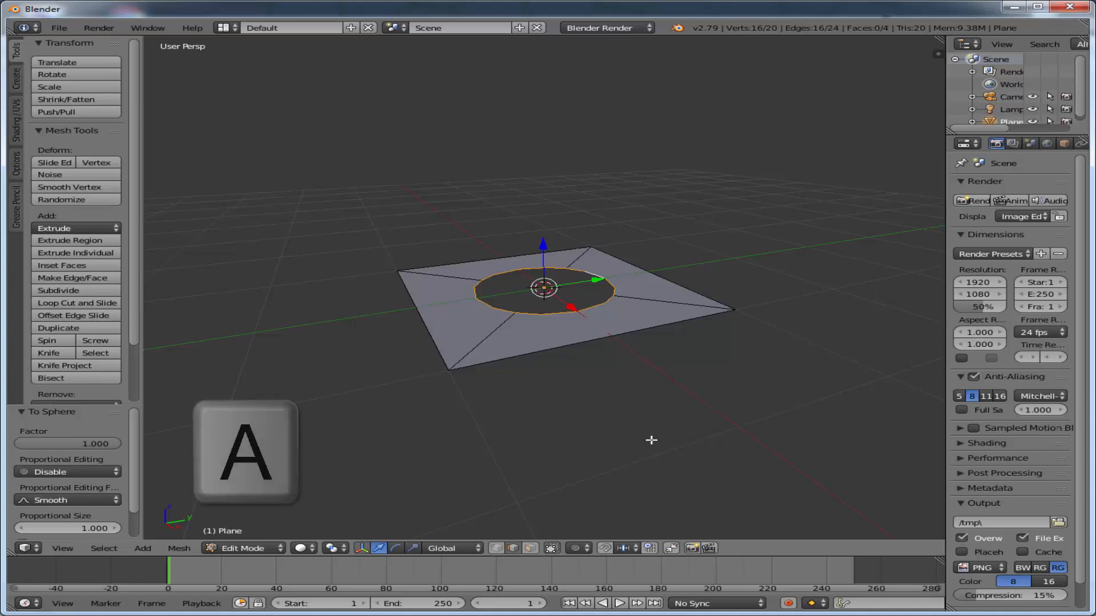
Select the whole mesh, scale it down to about 0.146, and return to Object Mode.
key(a)
key(a)
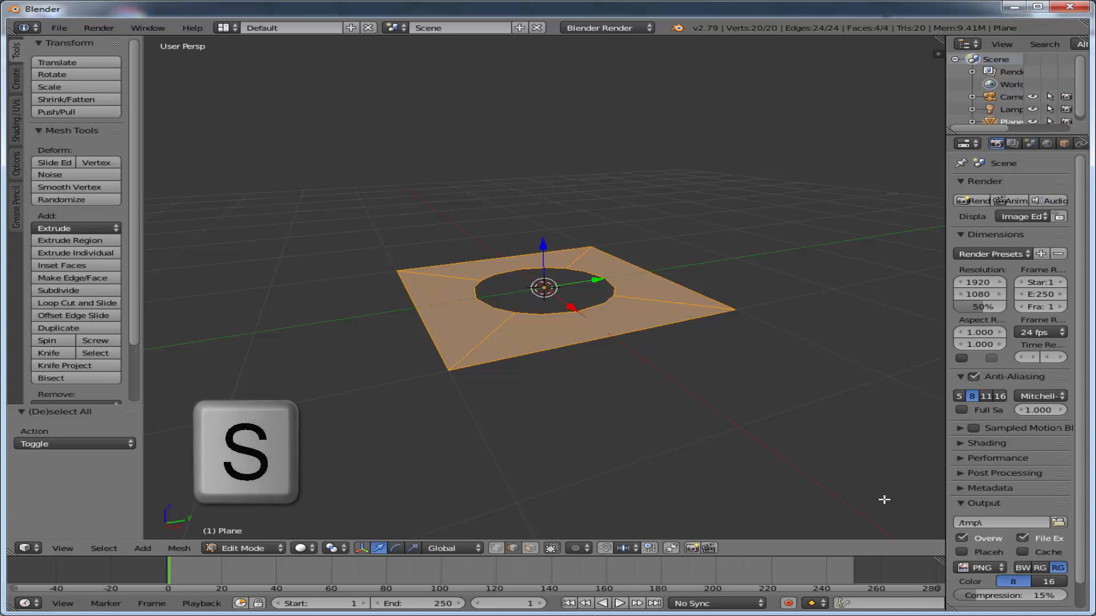
key(s)
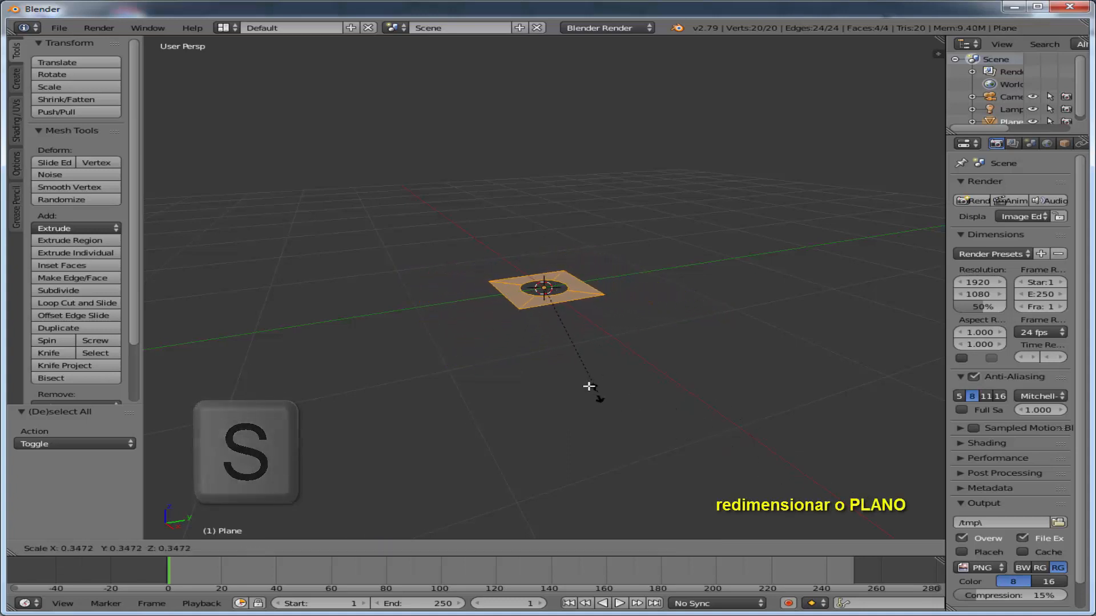
click(528, 334)
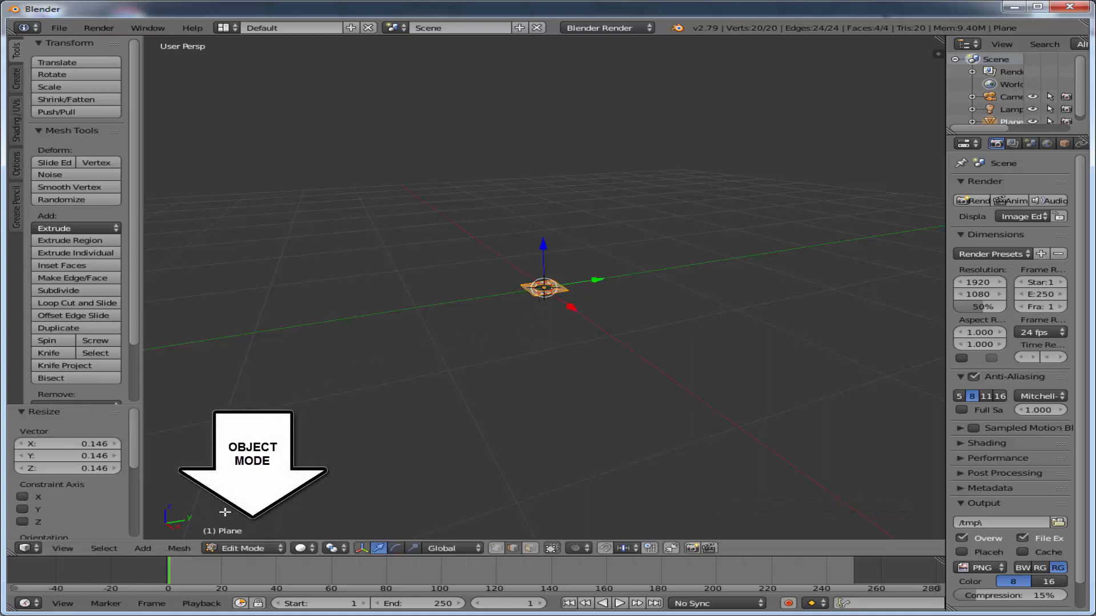
click(235, 548)
click(250, 532)
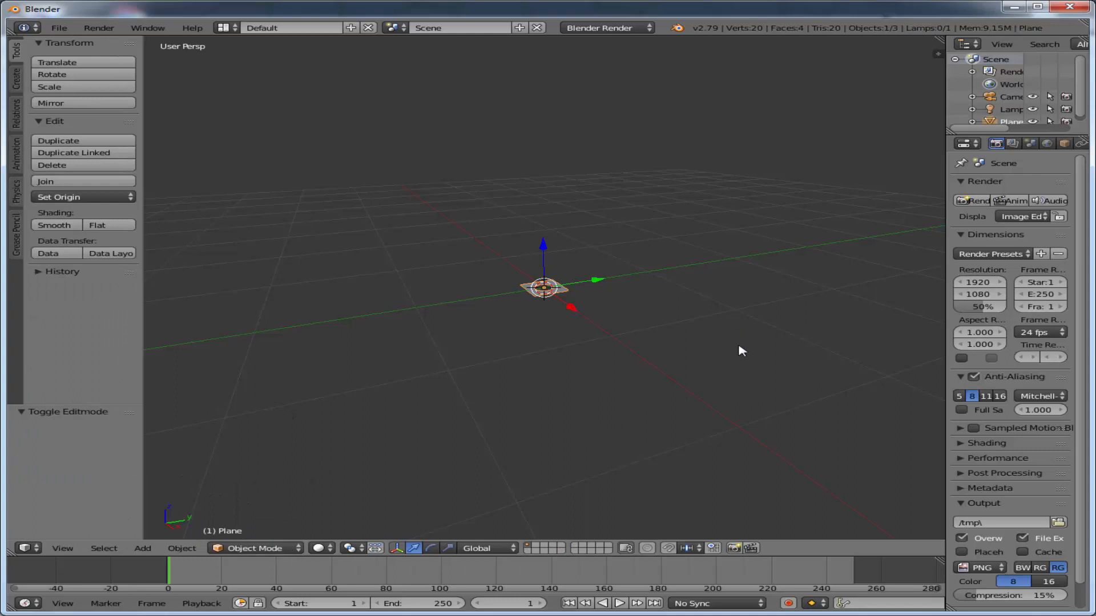
Widen the properties area and add an Array modifier to the small perforated plane.
scroll(739, 345, down, 2)
drag(944, 284, 850, 283)
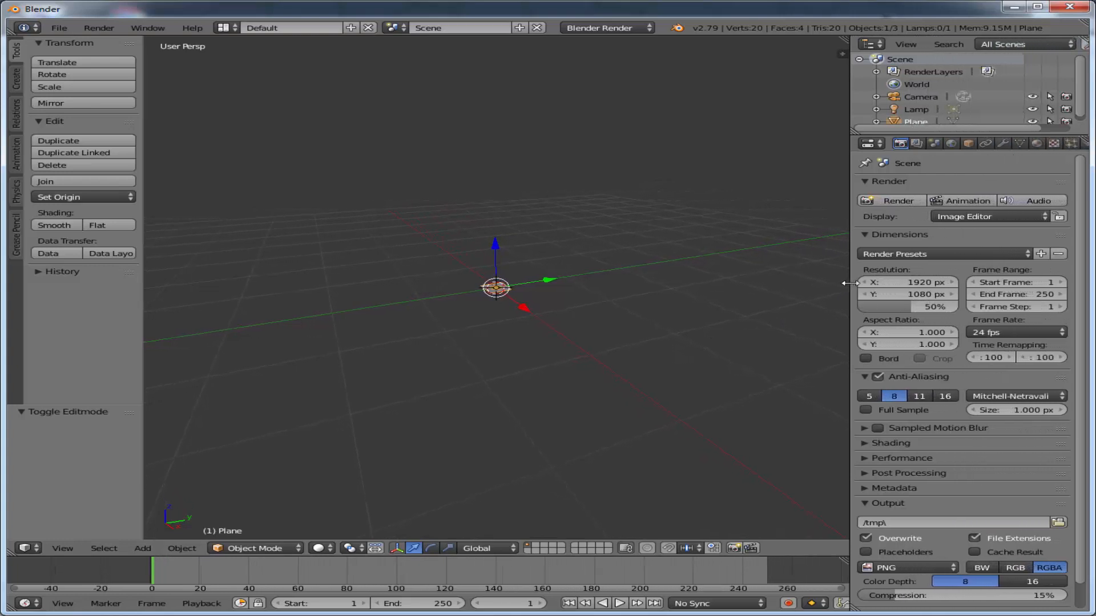
click(1001, 146)
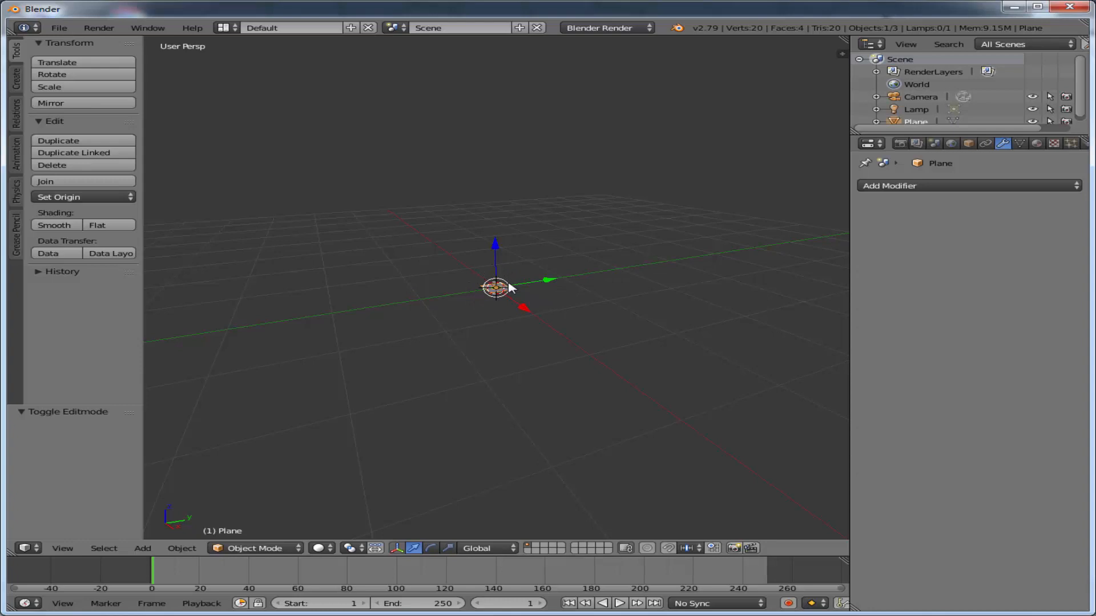
click(969, 186)
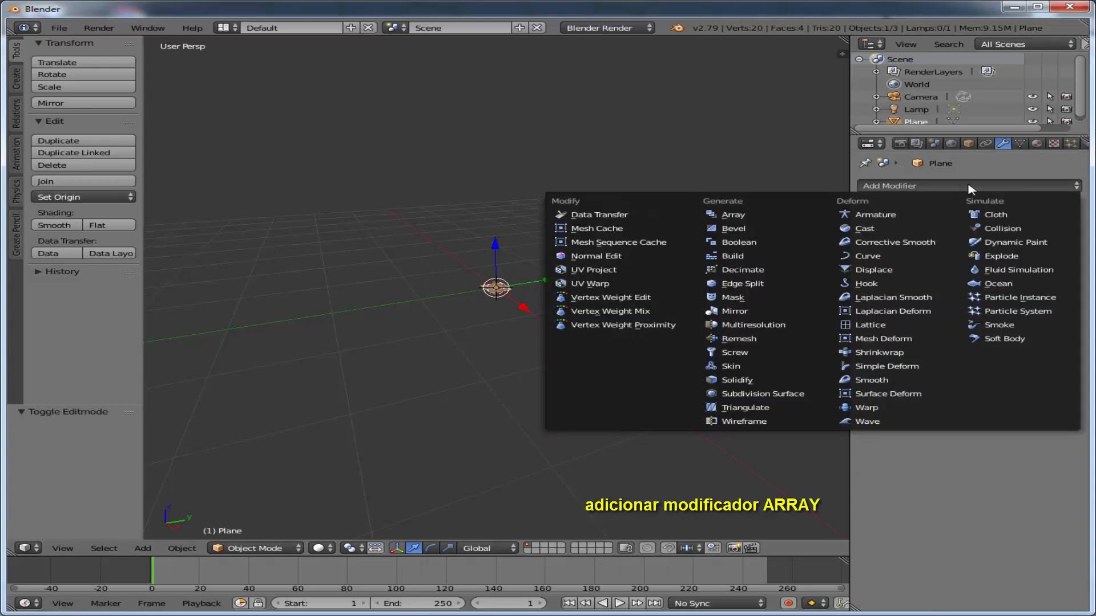
click(736, 217)
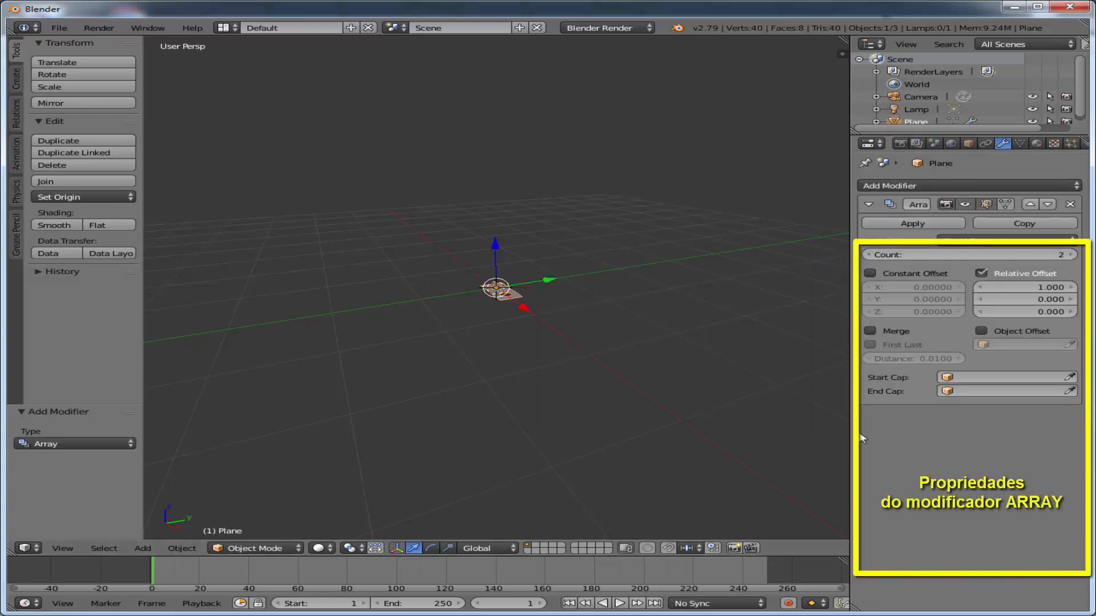
Set the Array modifier's Count to 7 to repeat the perforated plane in a row.
scroll(552, 332, up, 5)
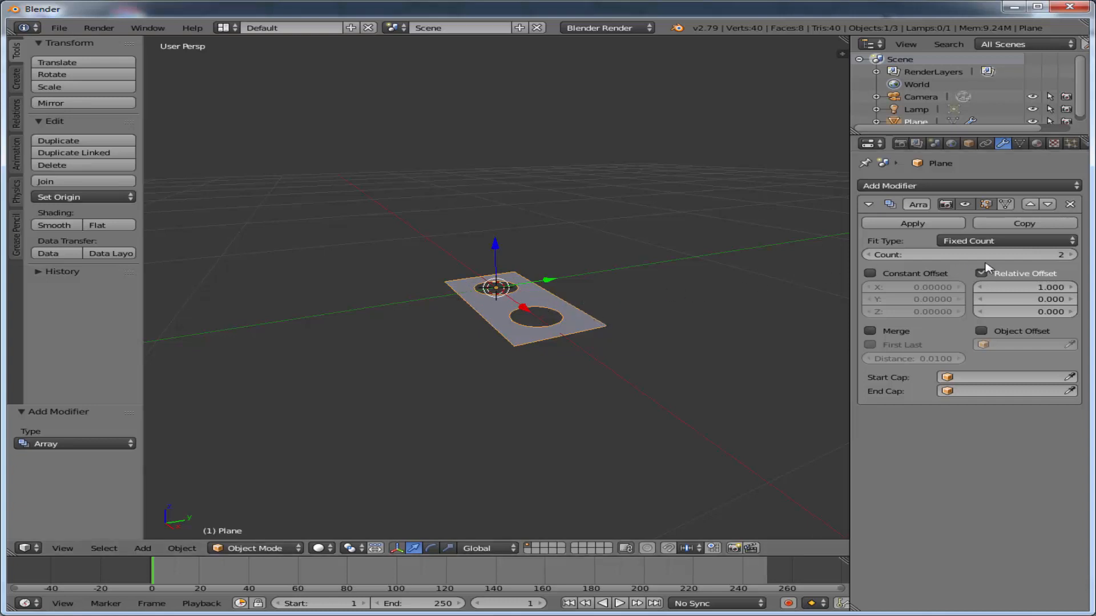
click(1072, 255)
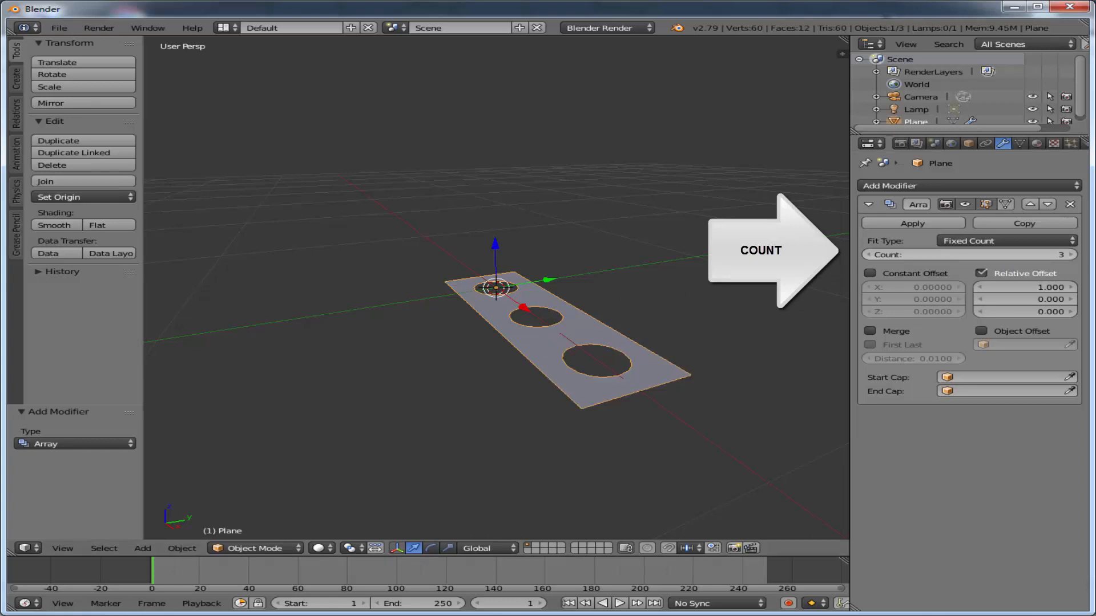
click(1072, 255)
click(1071, 255)
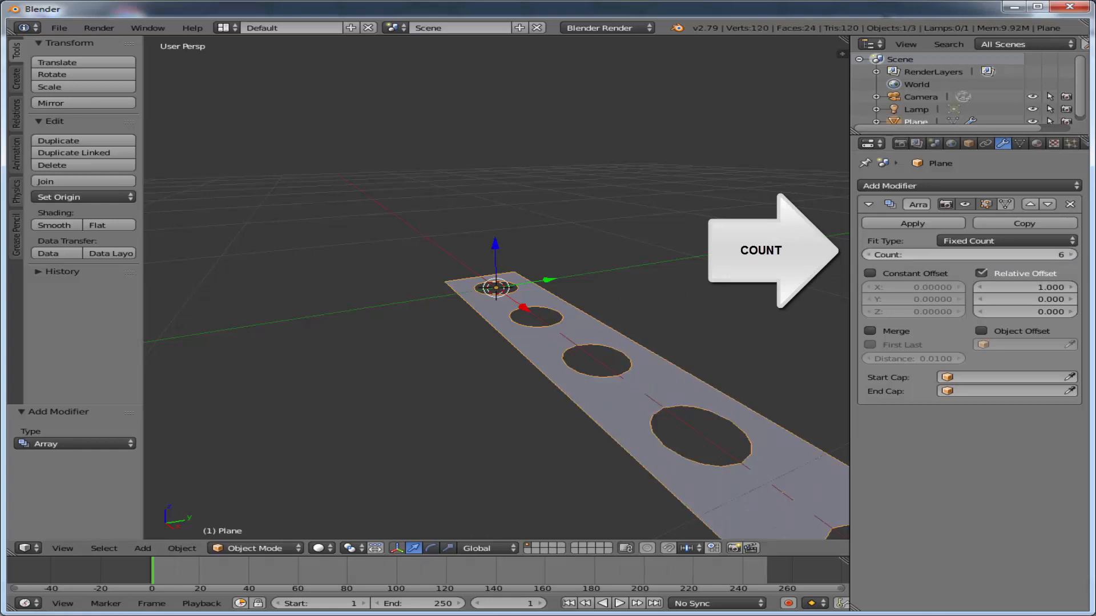
click(1071, 255)
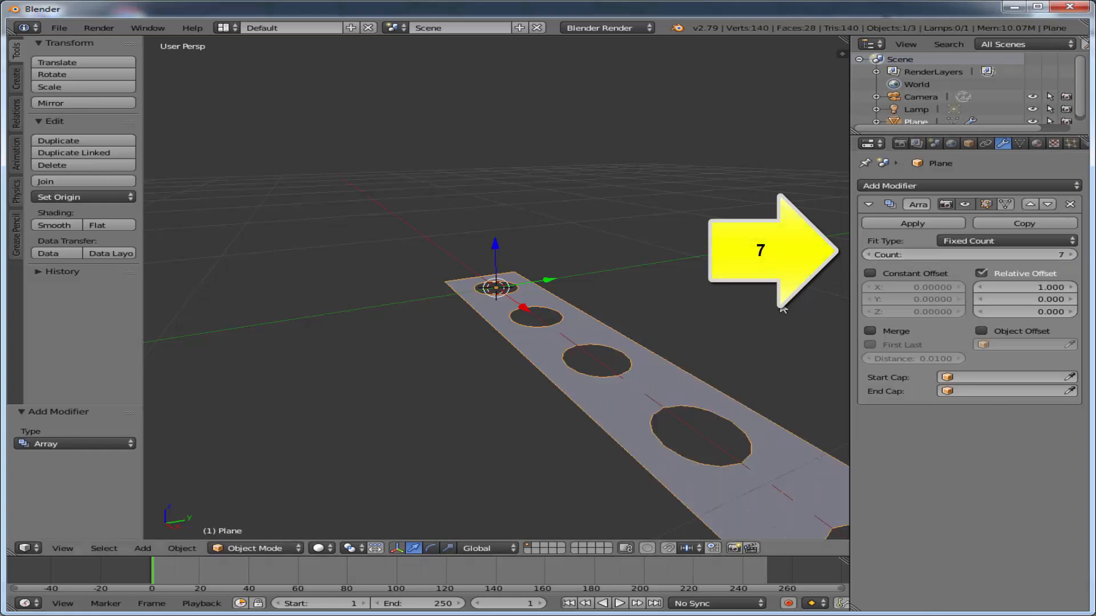
scroll(782, 308, down, 4)
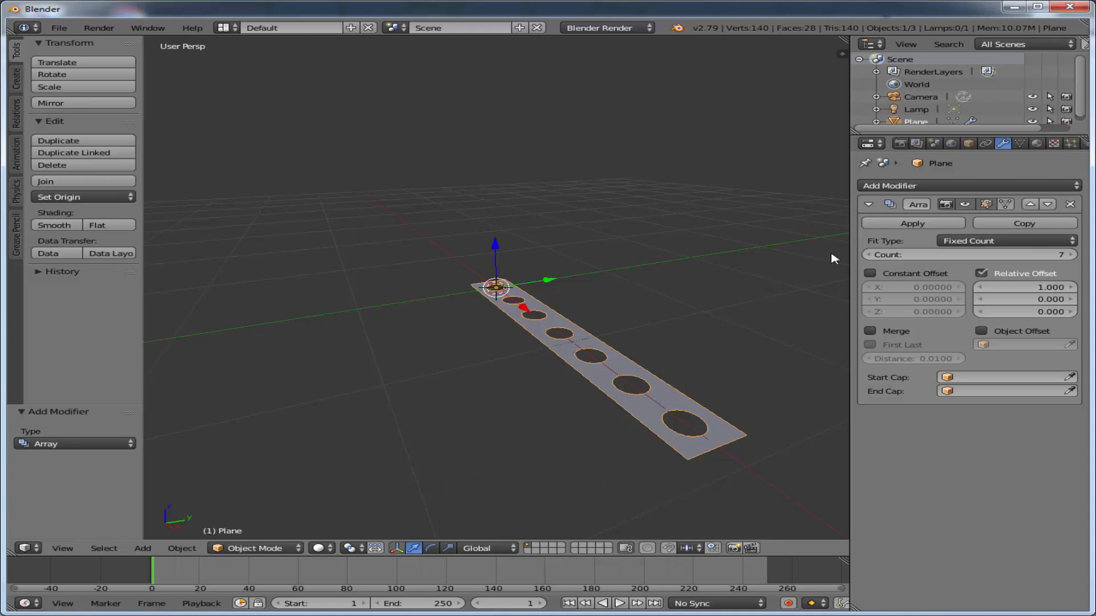
Turn the Array's Relative Offset off and on again, and apply the modifier to the strip.
click(981, 274)
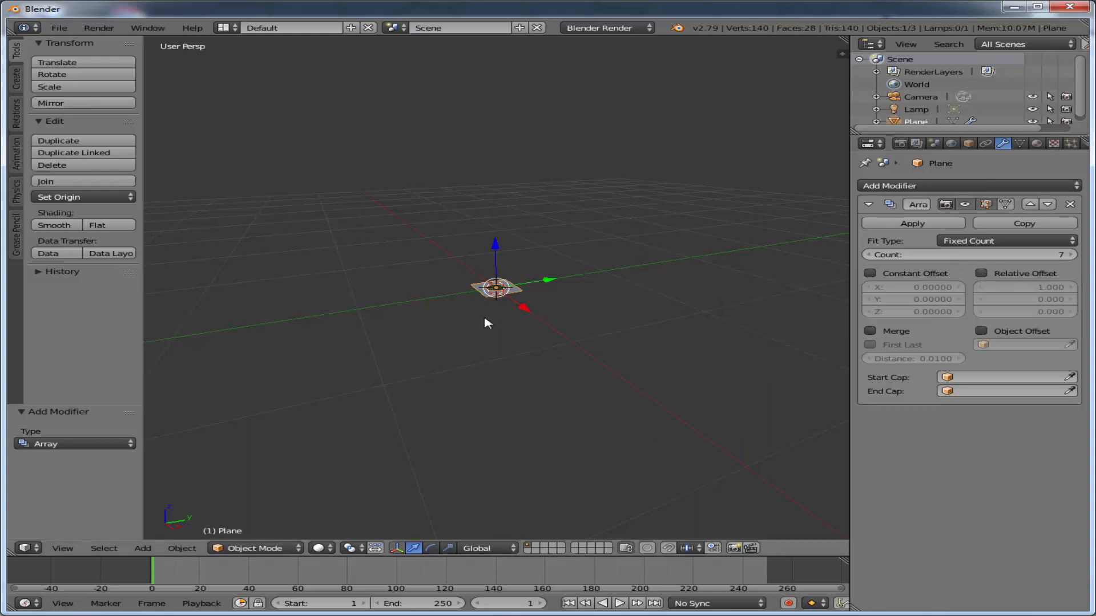
click(981, 274)
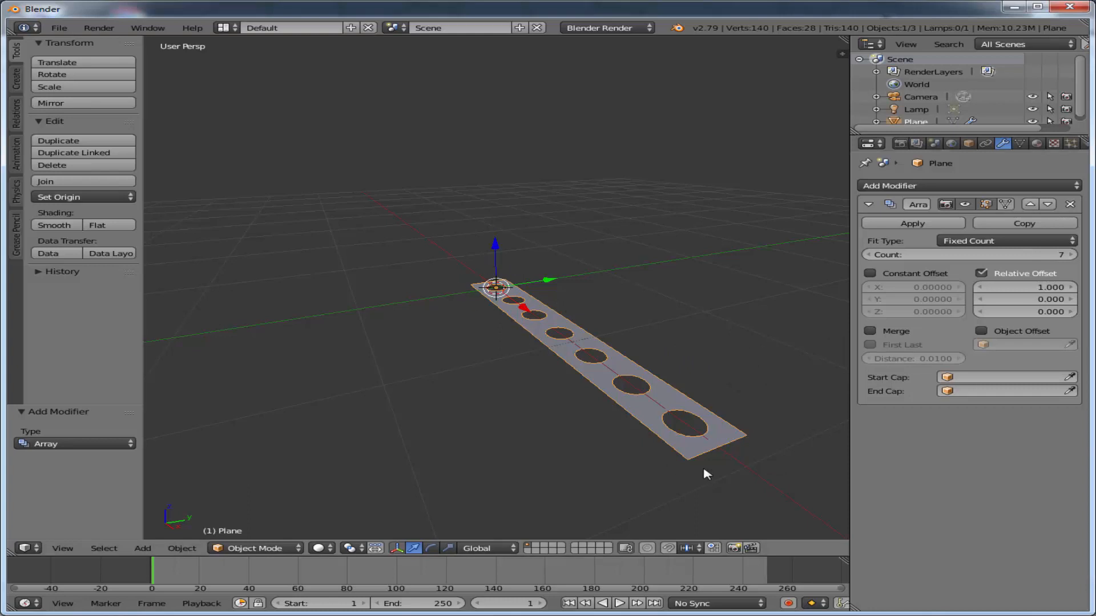
click(913, 224)
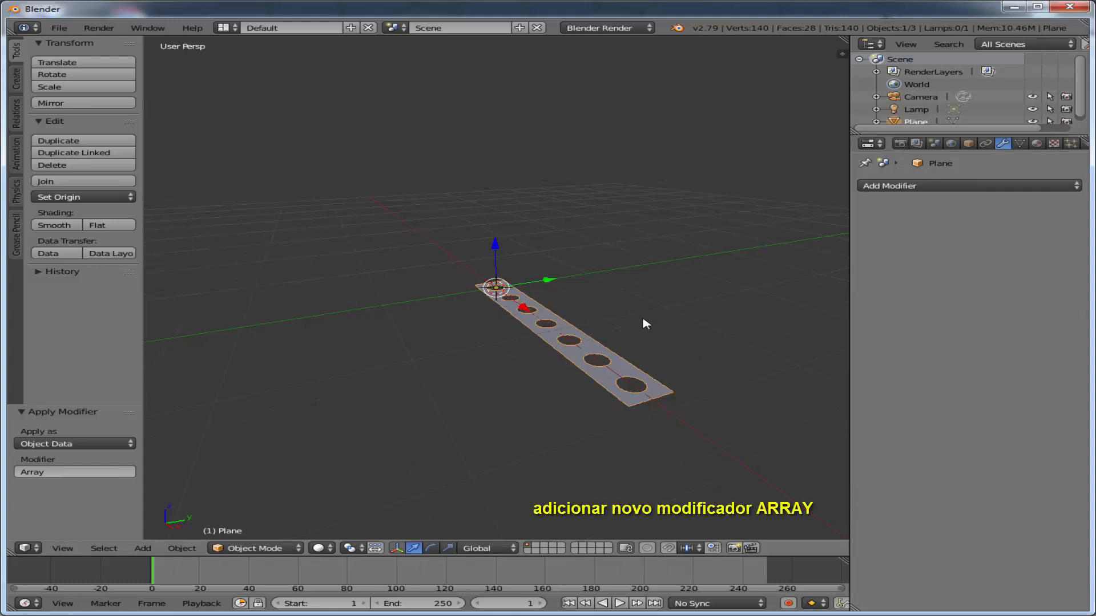
Add a second Array modifier to the perforated strip and switch its Relative Offset off and on again.
click(955, 187)
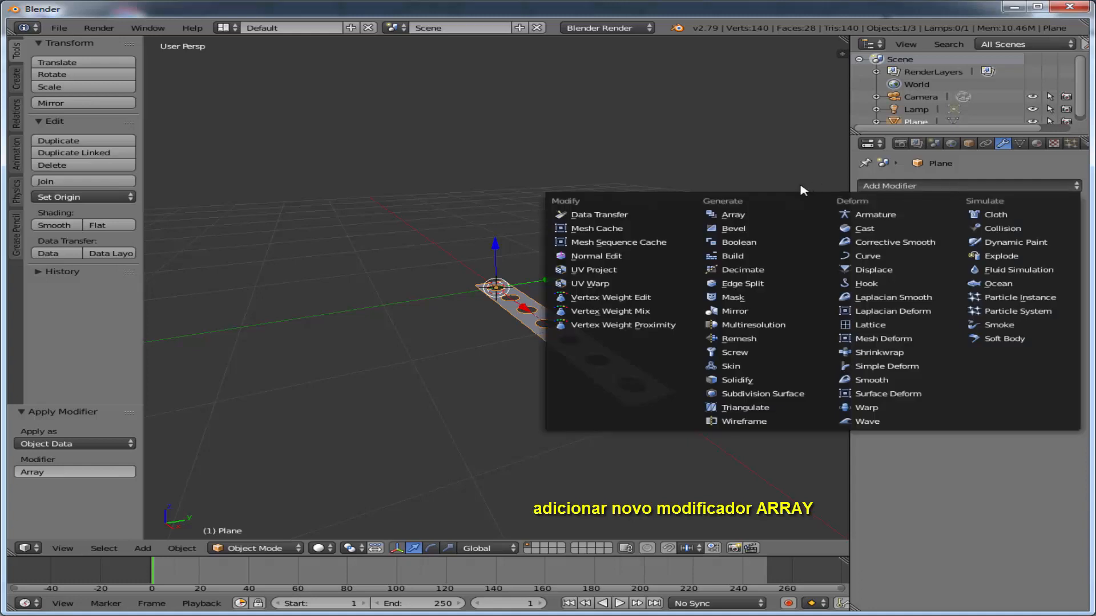
click(733, 215)
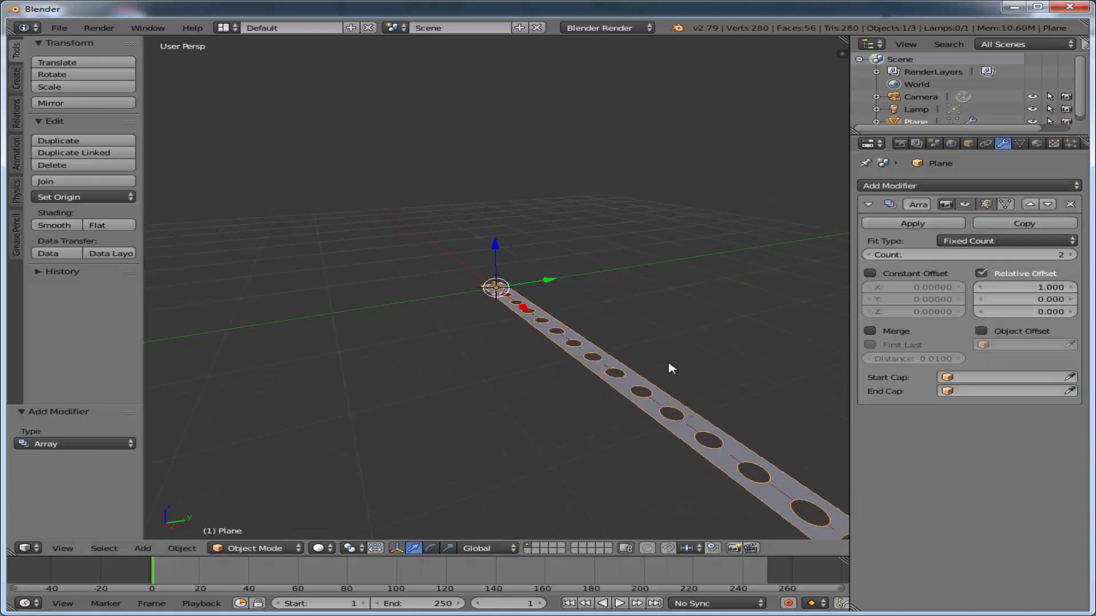
scroll(671, 368, down, 3)
scroll(671, 368, up, 2)
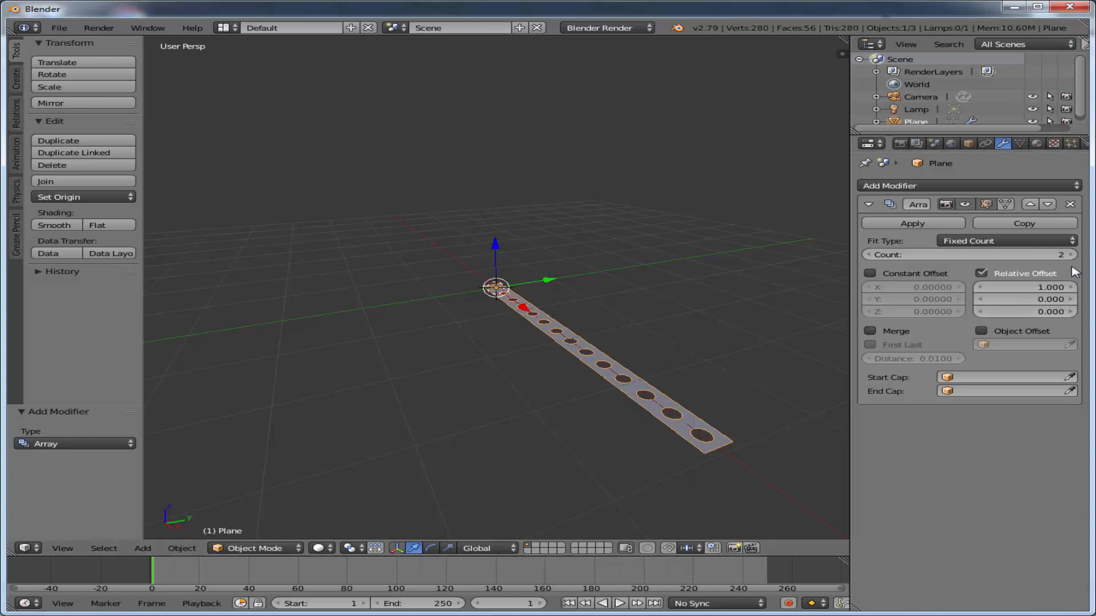
click(981, 274)
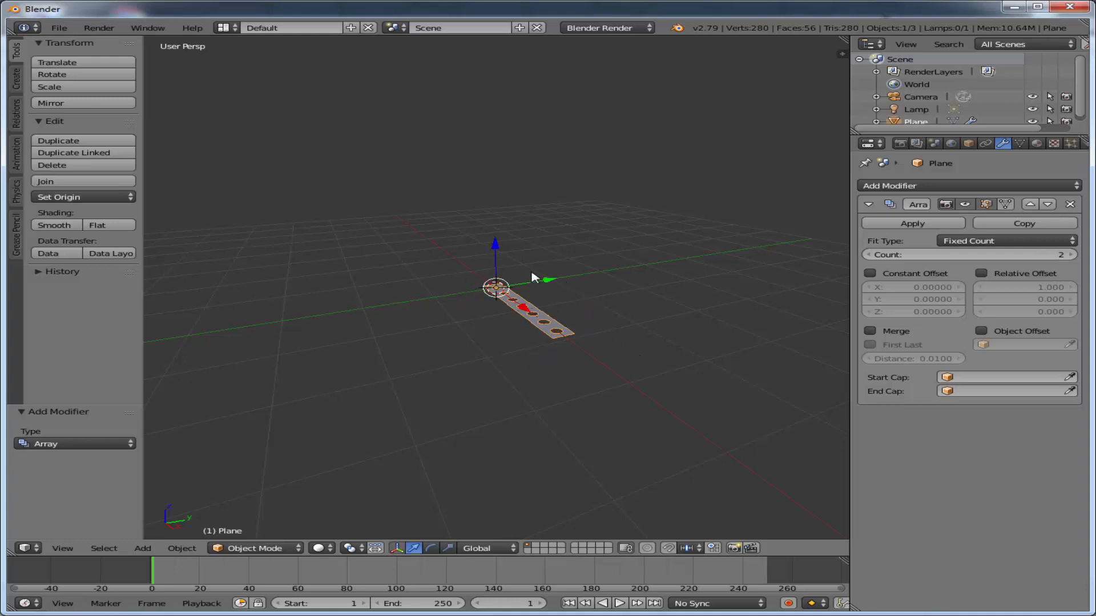
click(982, 274)
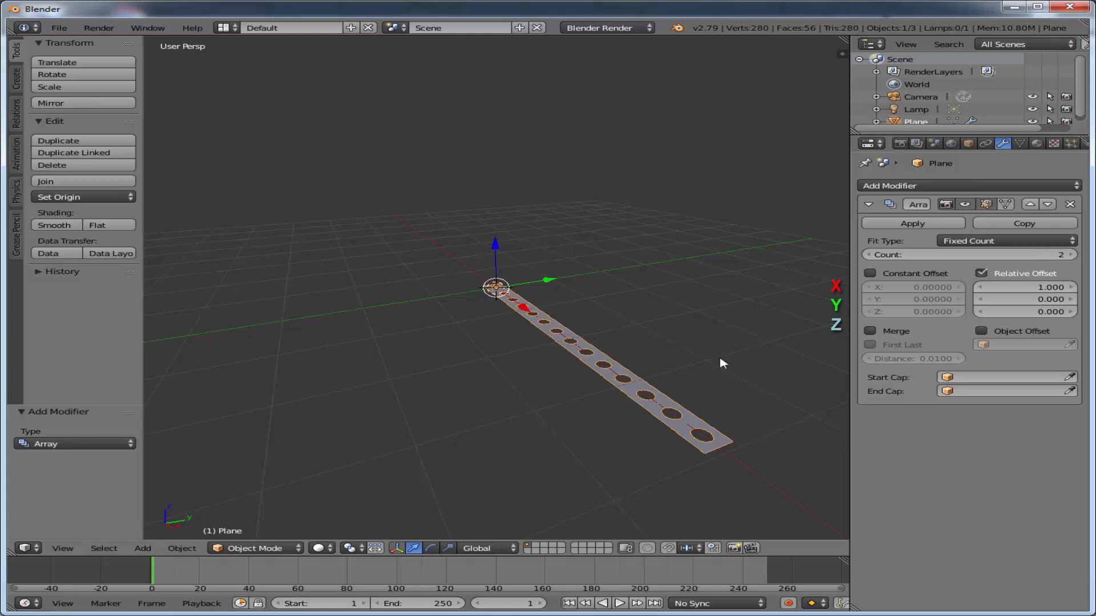
Set the Array's Relative Offset to 0 in X and 1 in Y so the copies sit side by side.
click(1017, 287)
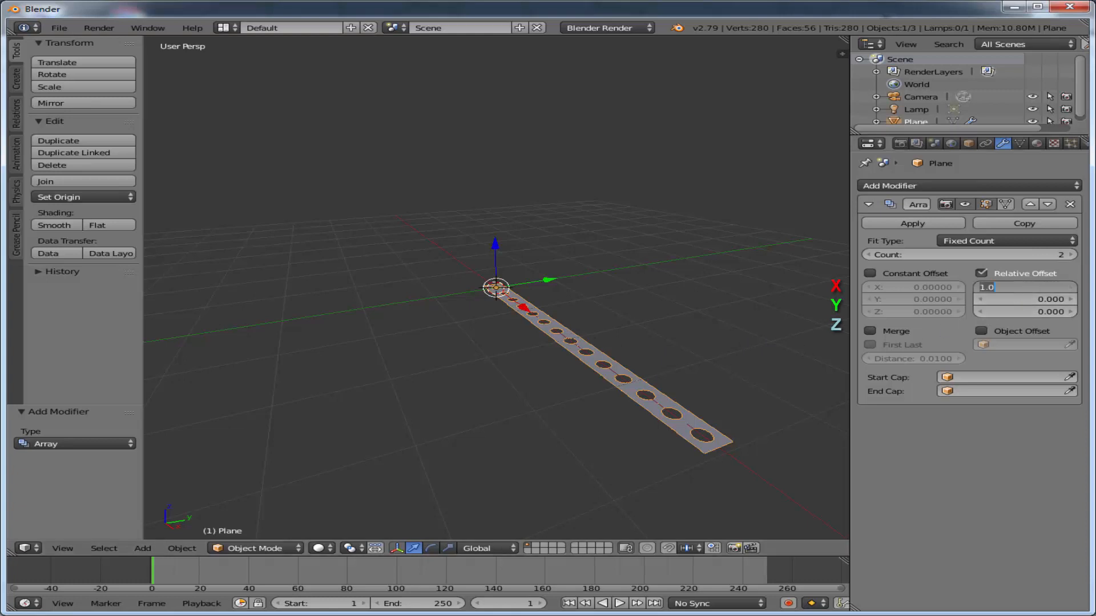
text(0)
key(Return)
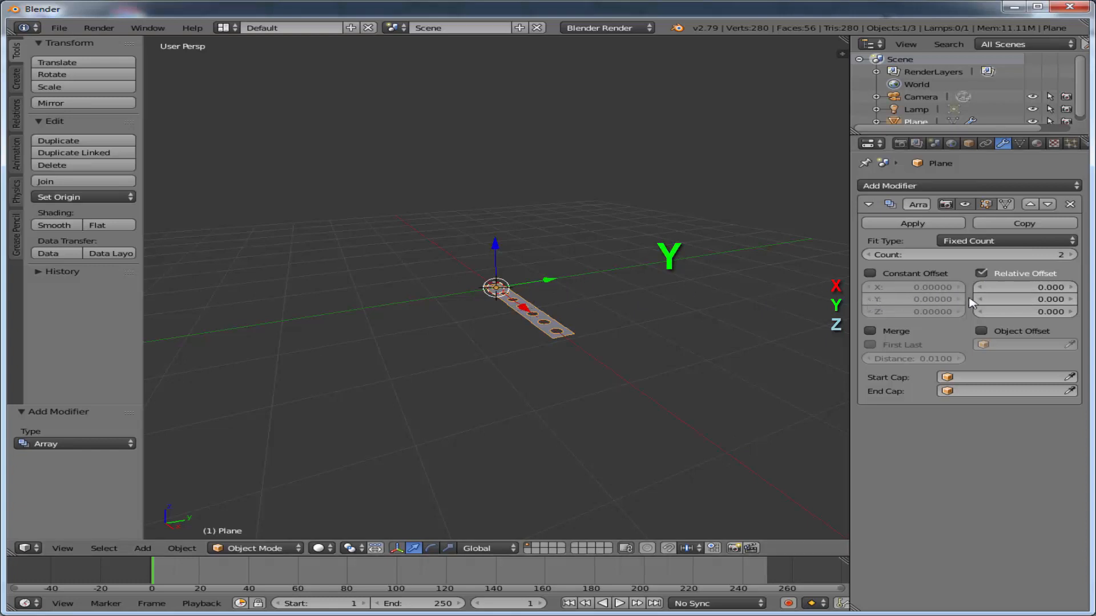
click(1015, 300)
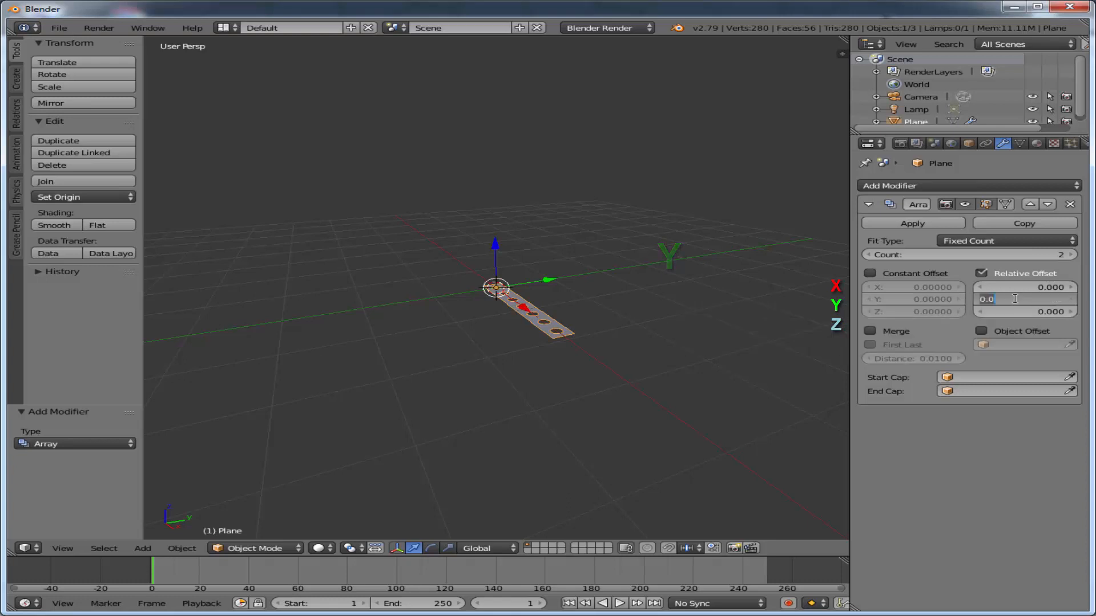
text(1)
key(Return)
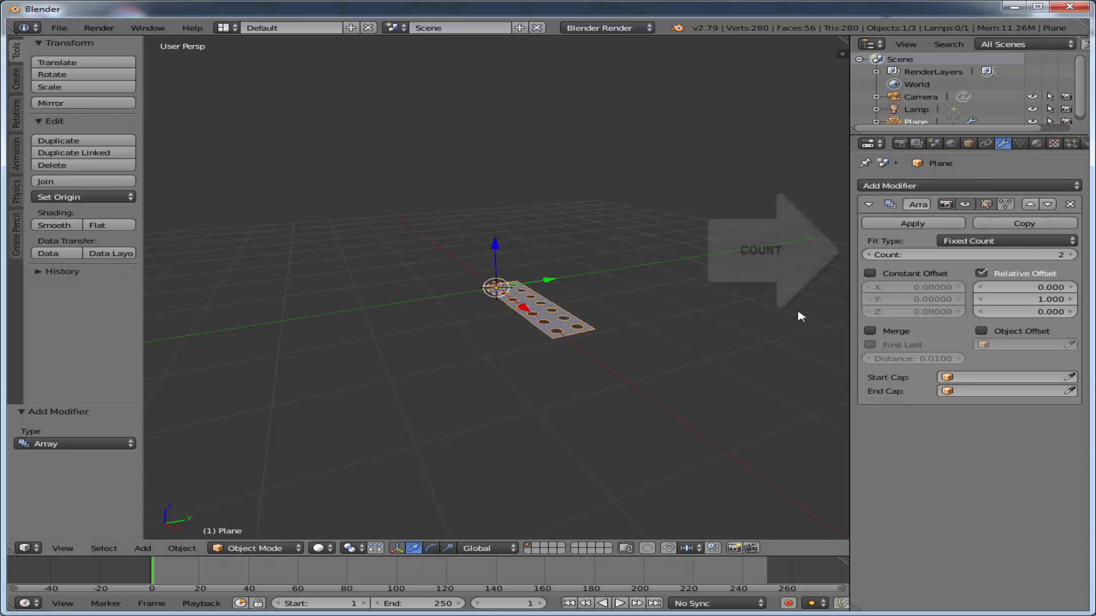
Raise the Array's Count to 7 and apply the modifier to form the square perforated sheet.
click(1072, 255)
click(1072, 255)
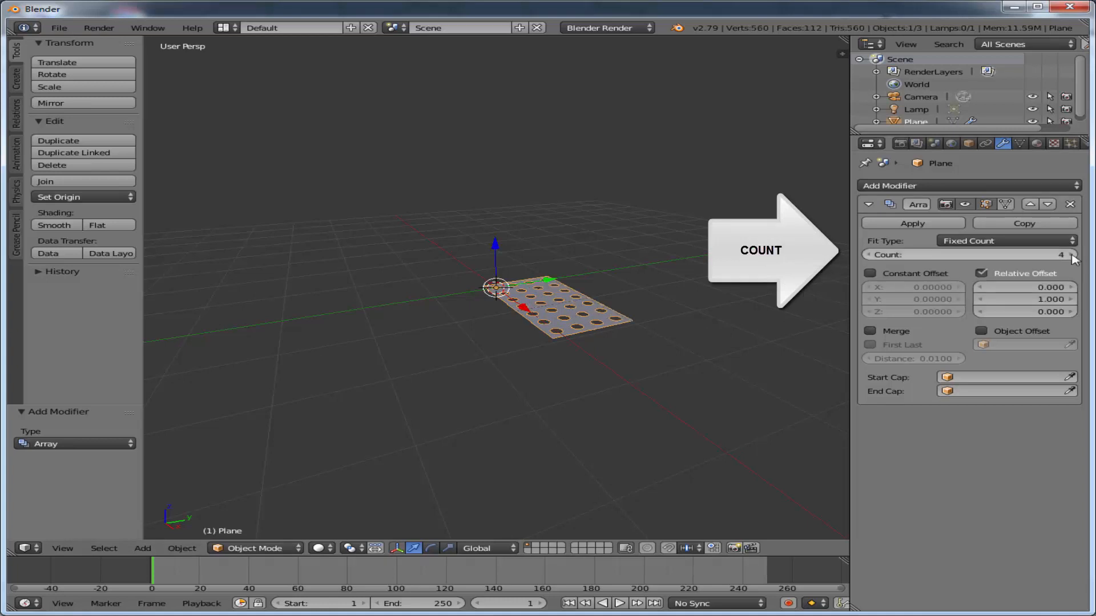
click(1072, 255)
click(1072, 256)
click(1072, 255)
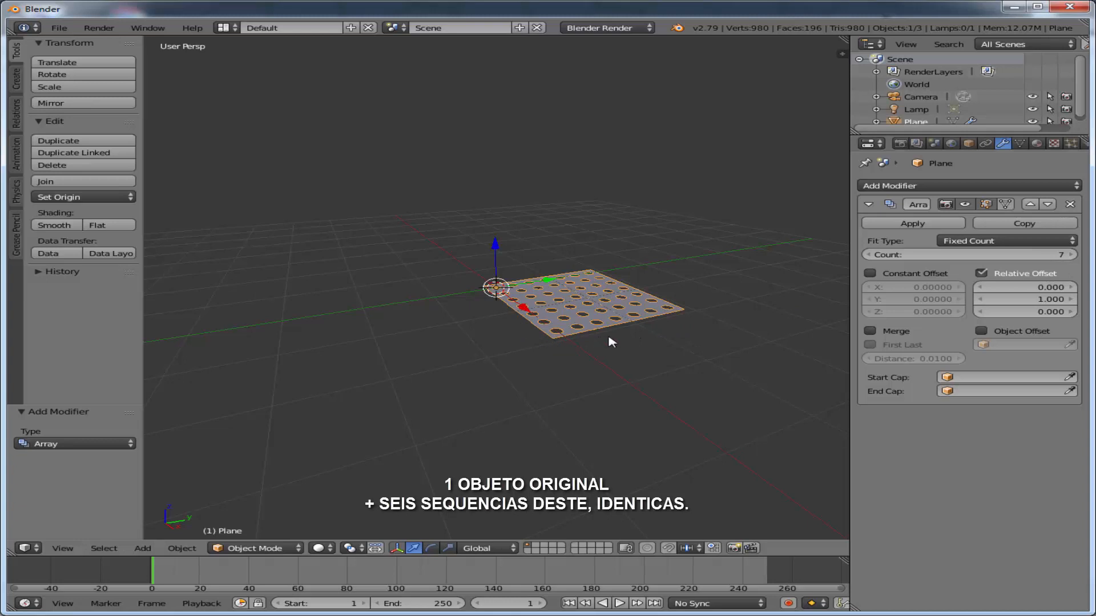
click(912, 223)
scroll(605, 380, up, 4)
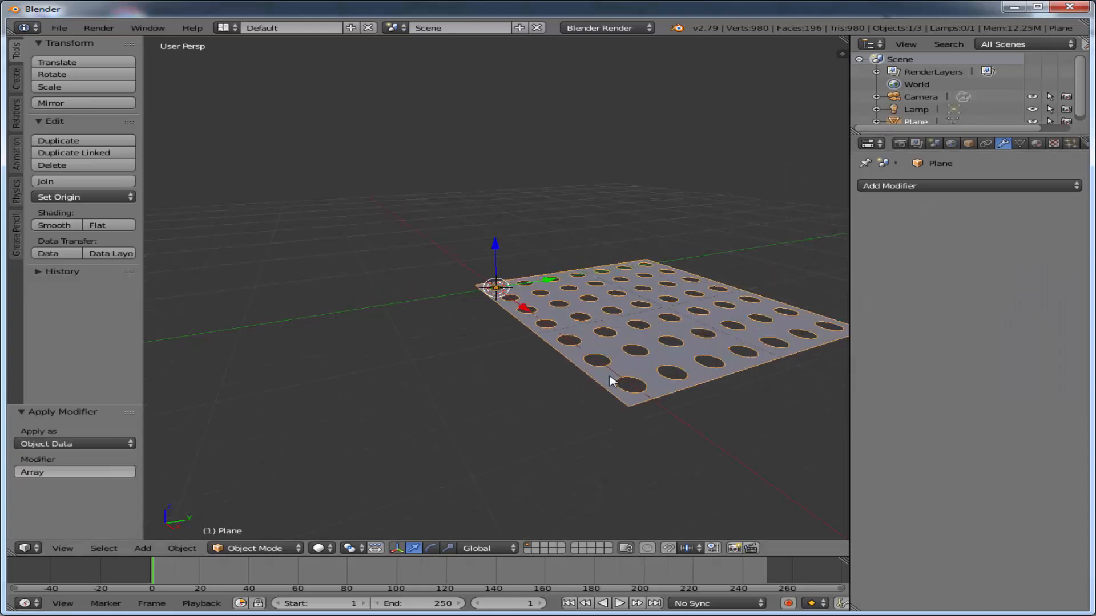
scroll(599, 391, down, 2)
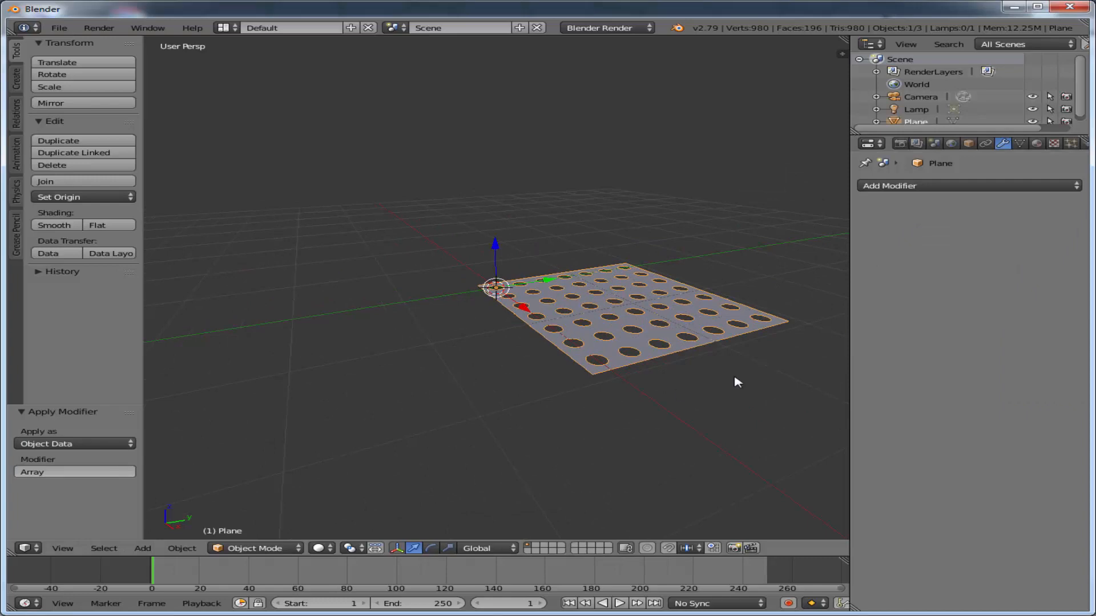
mouse_move(733, 393)
middle_down()
mouse_move(690, 450)
mouse_move(601, 457)
mouse_move(507, 379)
mouse_move(714, 443)
mouse_move(785, 436)
mouse_move(772, 447)
mouse_move(710, 434)
mouse_move(702, 416)
mouse_move(735, 405)
middle_up()
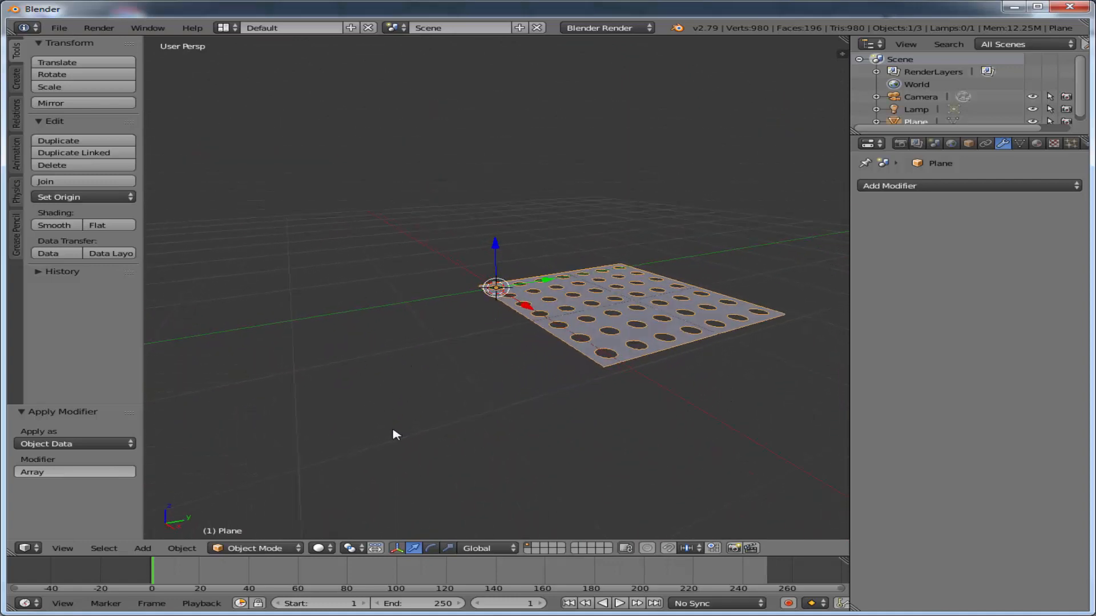
Try out rotating, scaling and moving the perforated sheet with its origin at the corner.
key(r)
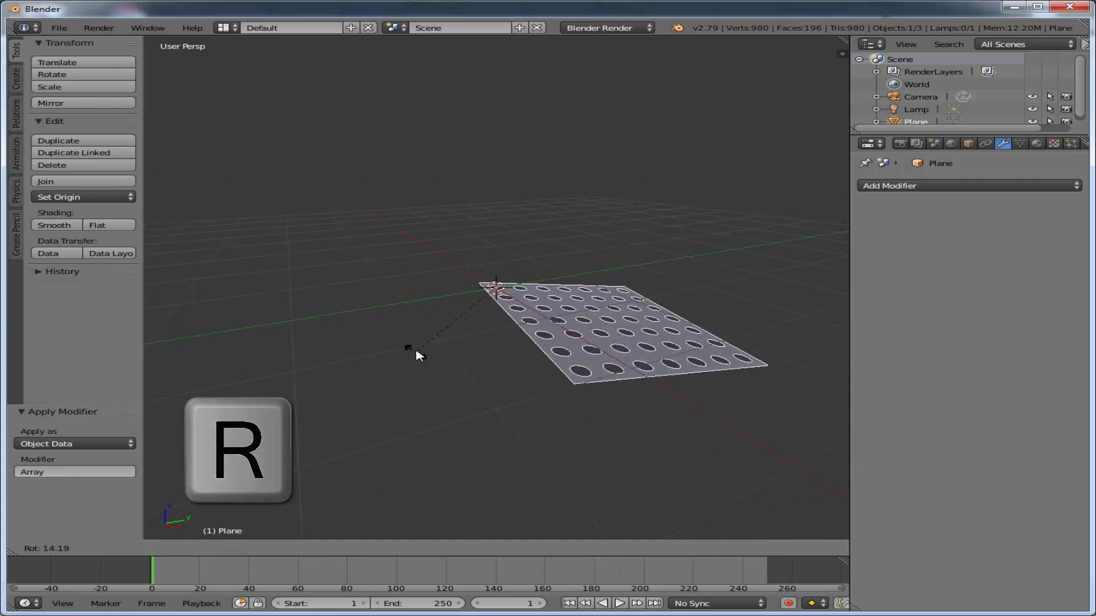
click(416, 359)
key(s)
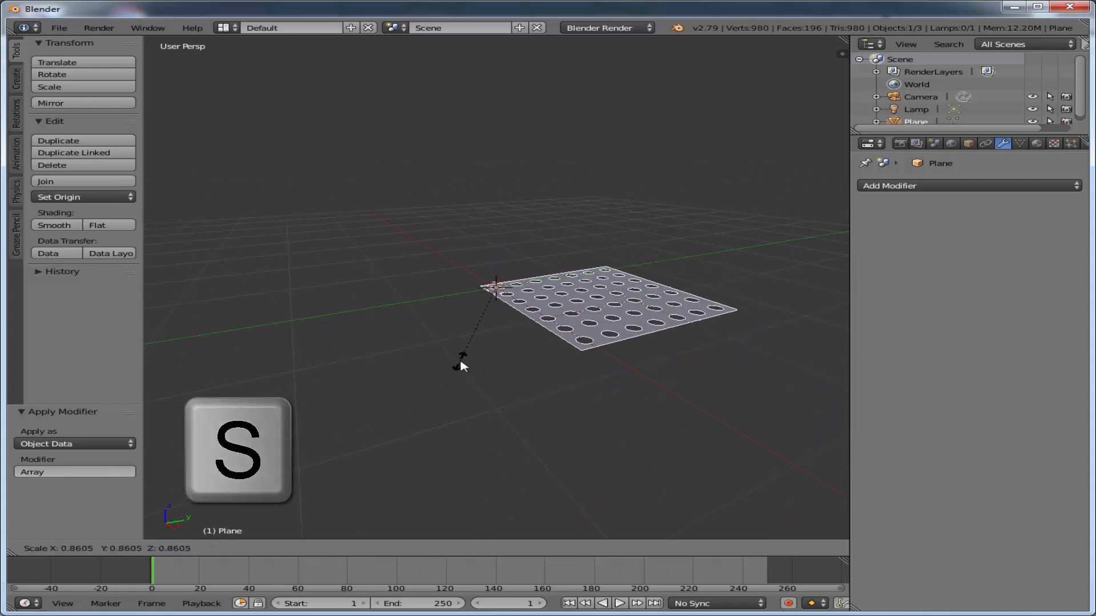
click(460, 366)
key(g)
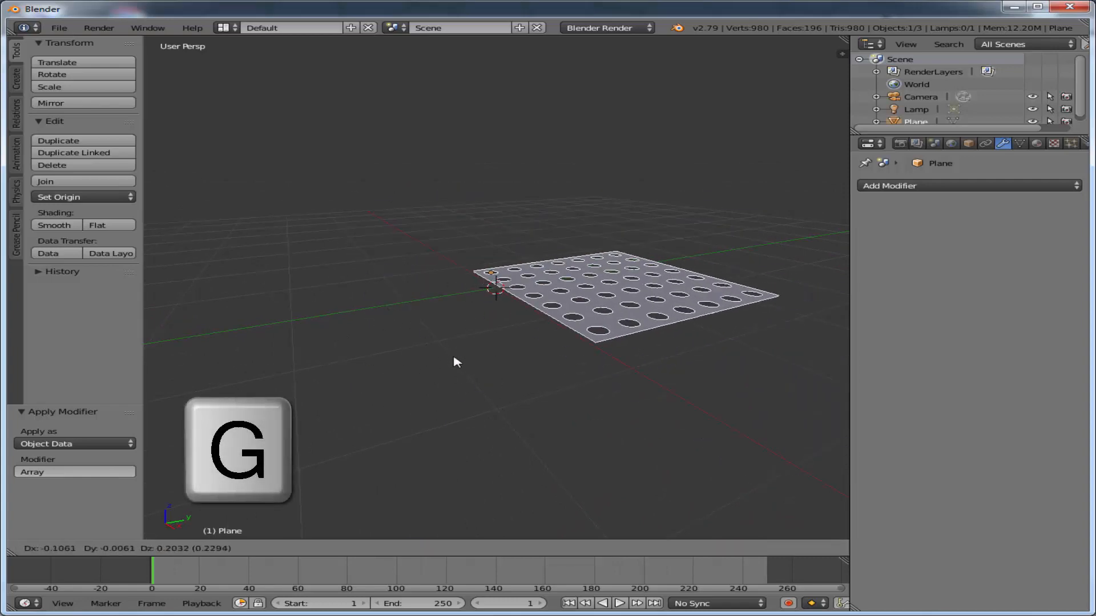
right_click(457, 362)
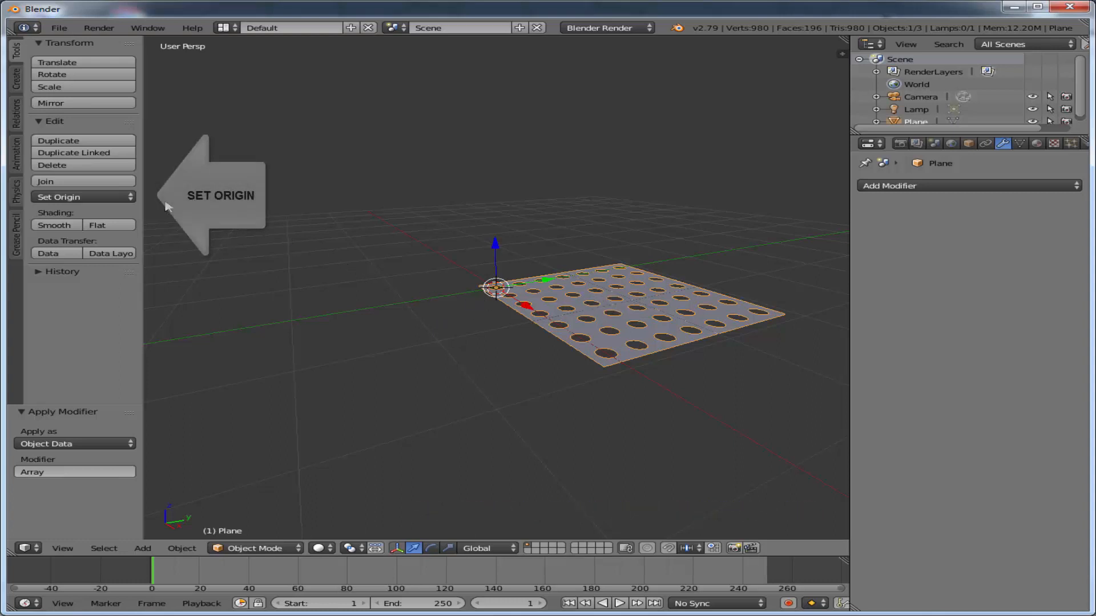
Set the sheet's origin to its Center of Mass (Surface) and try a rotation about it.
click(111, 198)
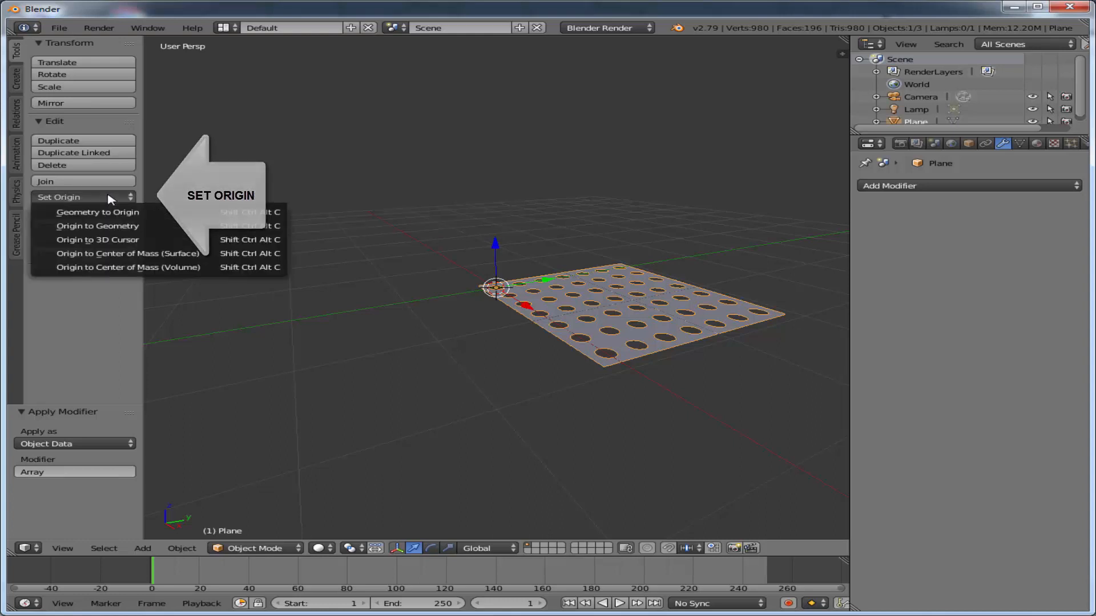
click(111, 198)
click(111, 198)
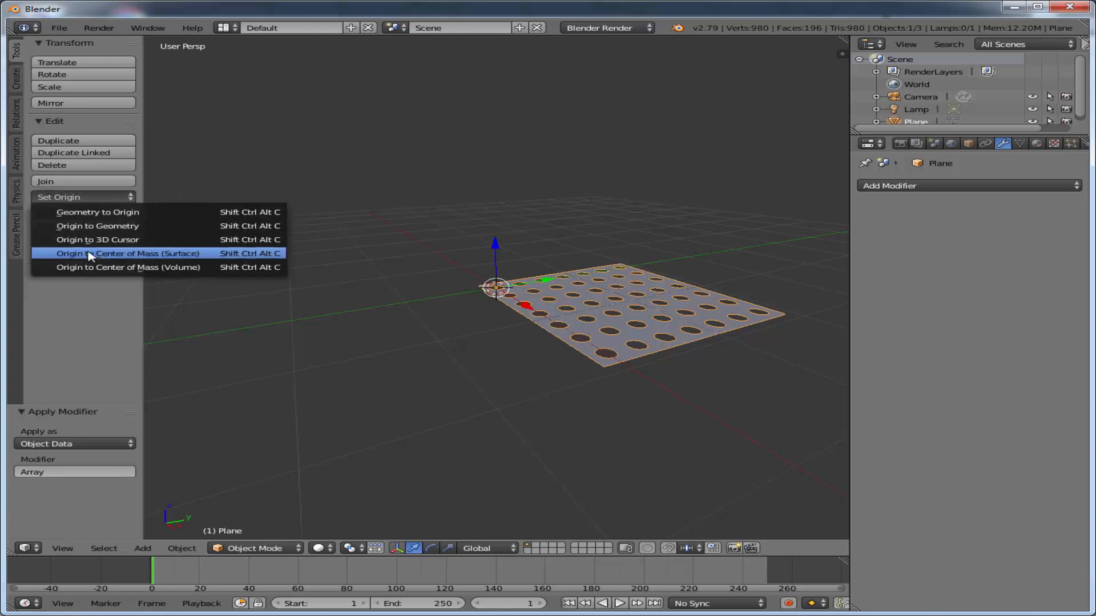
click(166, 258)
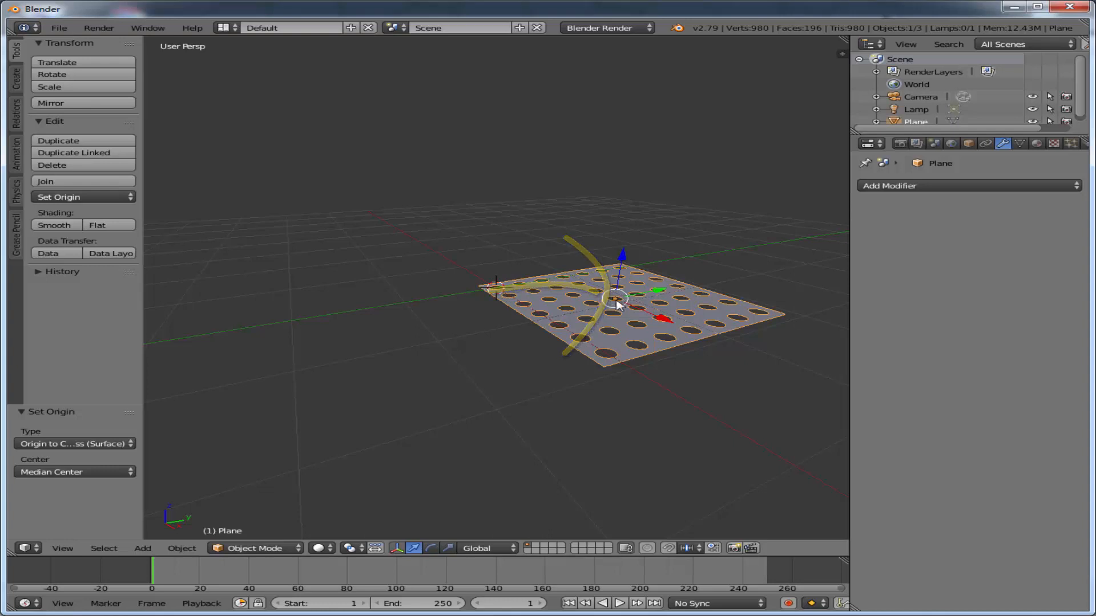
key(r)
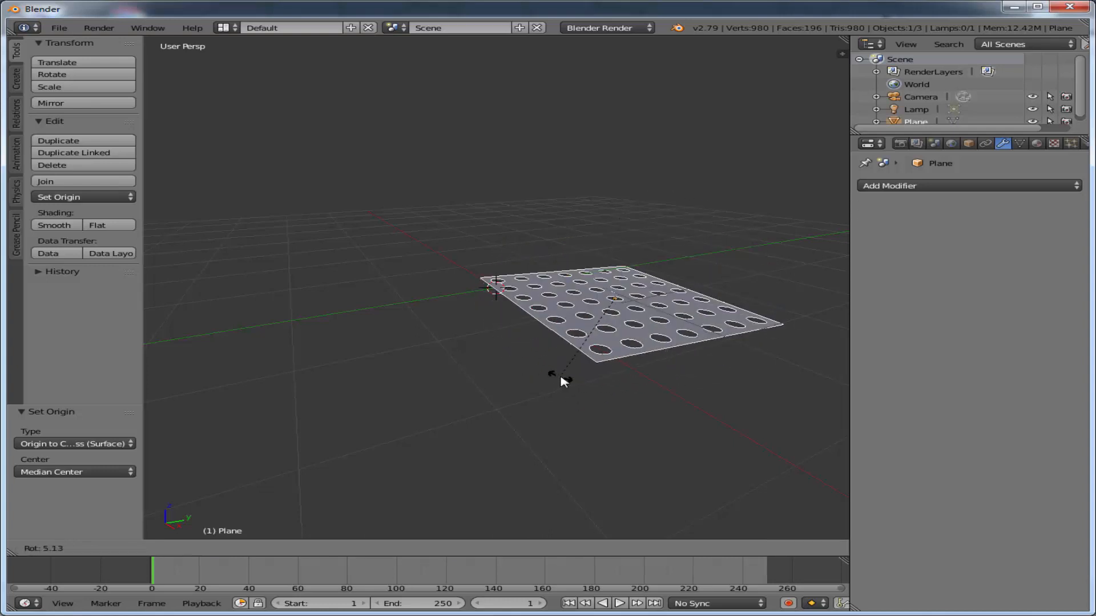
right_click(605, 364)
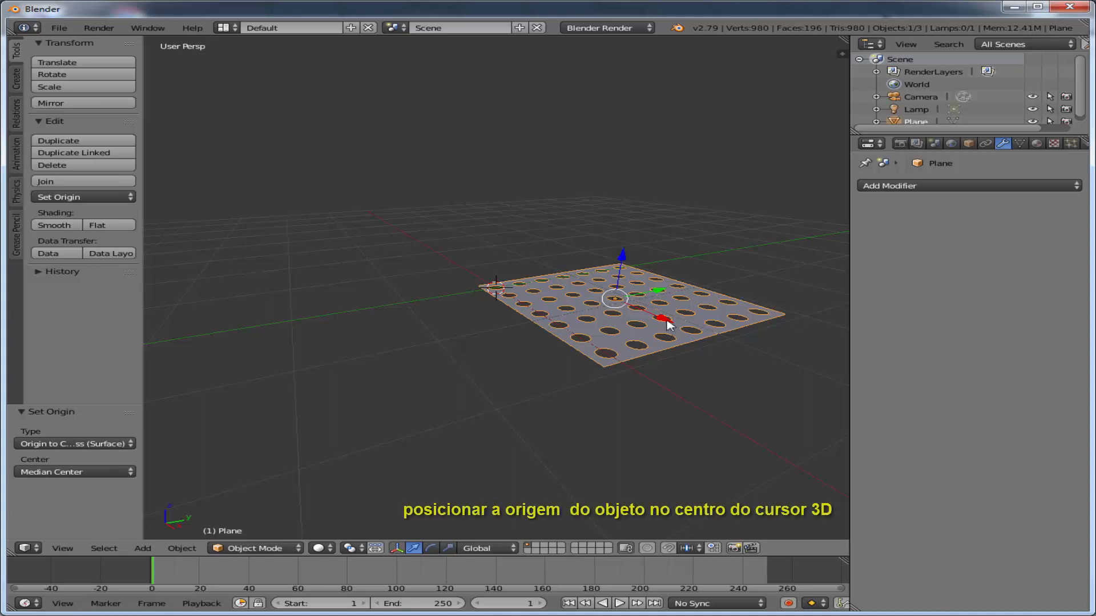
Centre the sheet on the 3D cursor along X and Y, and raise it about 1.214 along Z.
drag(669, 324, 540, 284)
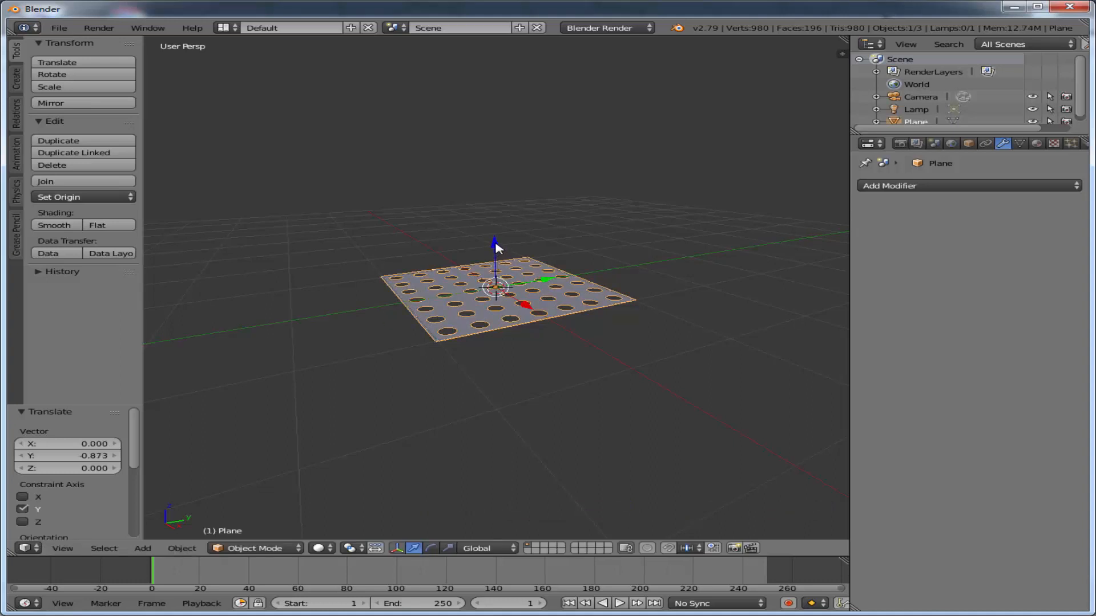
drag(495, 247, 491, 163)
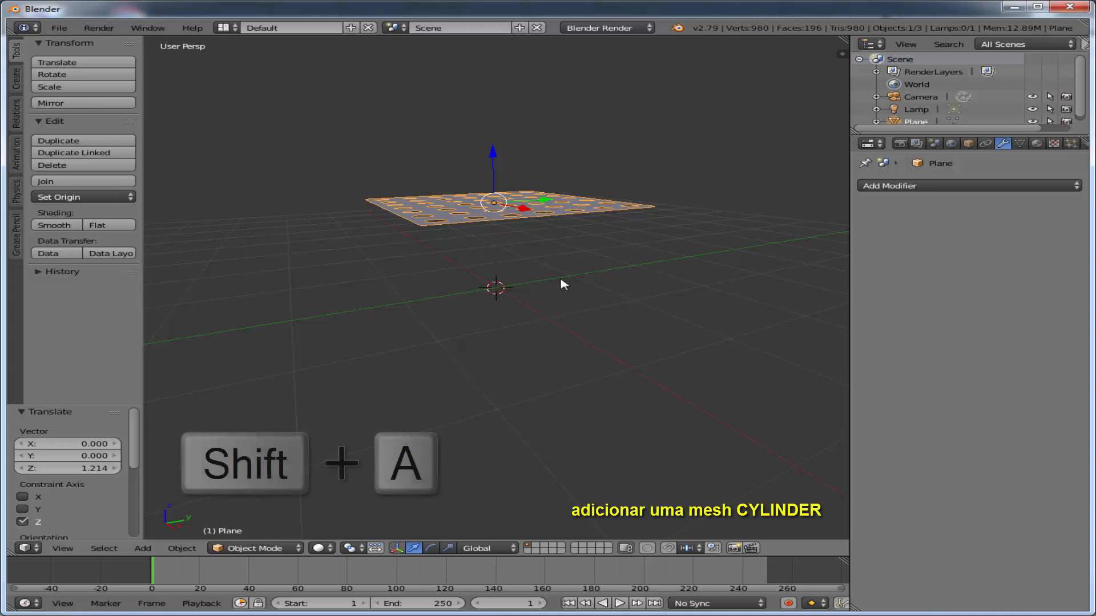
Add a mesh cylinder at the 3D cursor and scale it down to about 0.966.
key(shift+a)
mouse_move(563, 281)
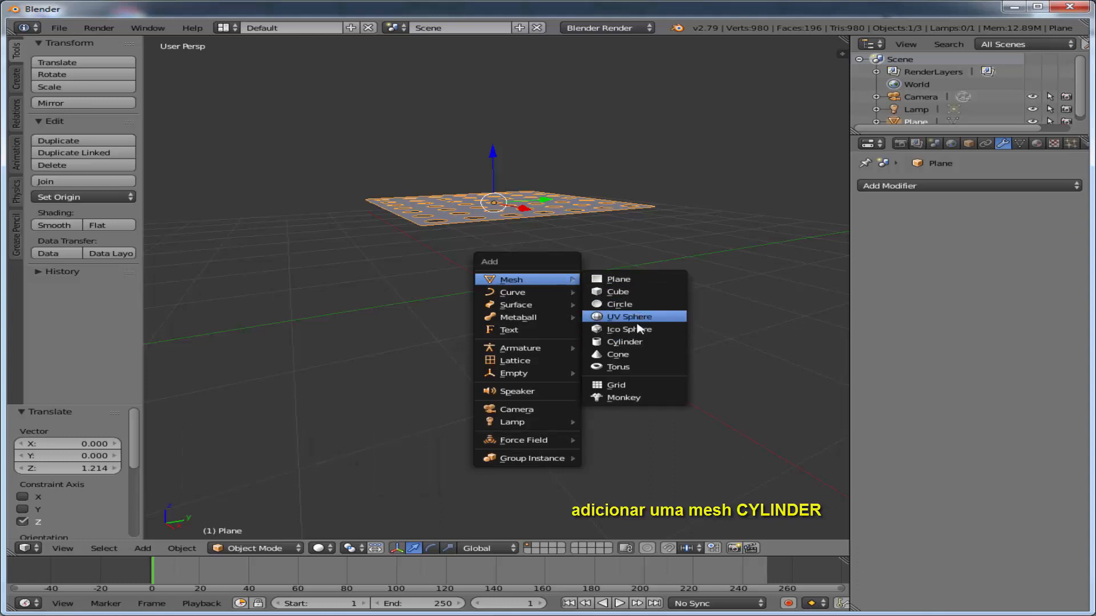
click(623, 344)
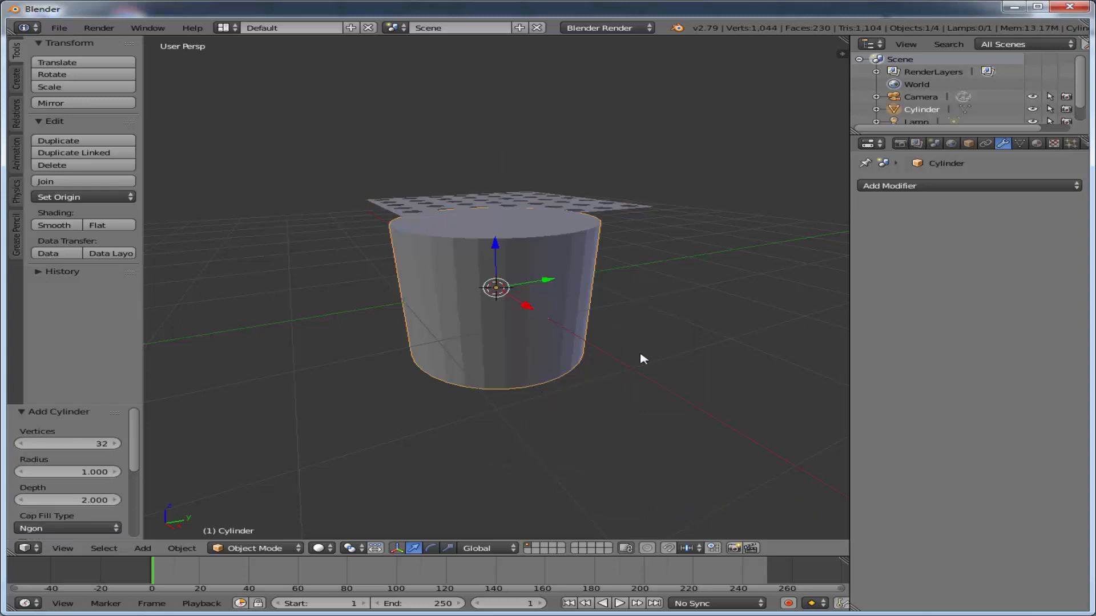
middle_drag(643, 356, 698, 421)
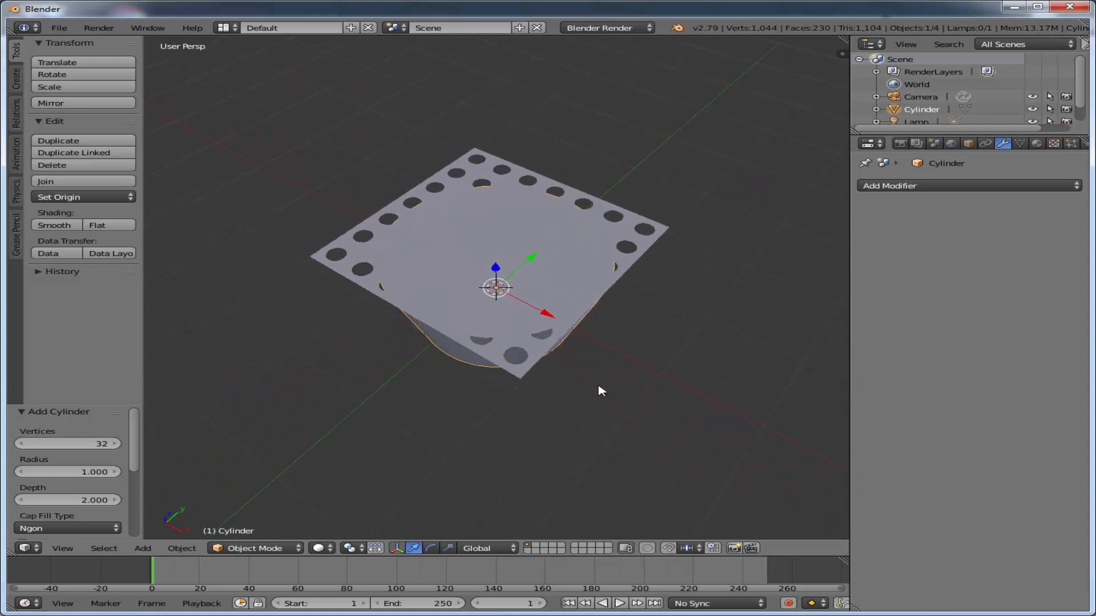
key(s)
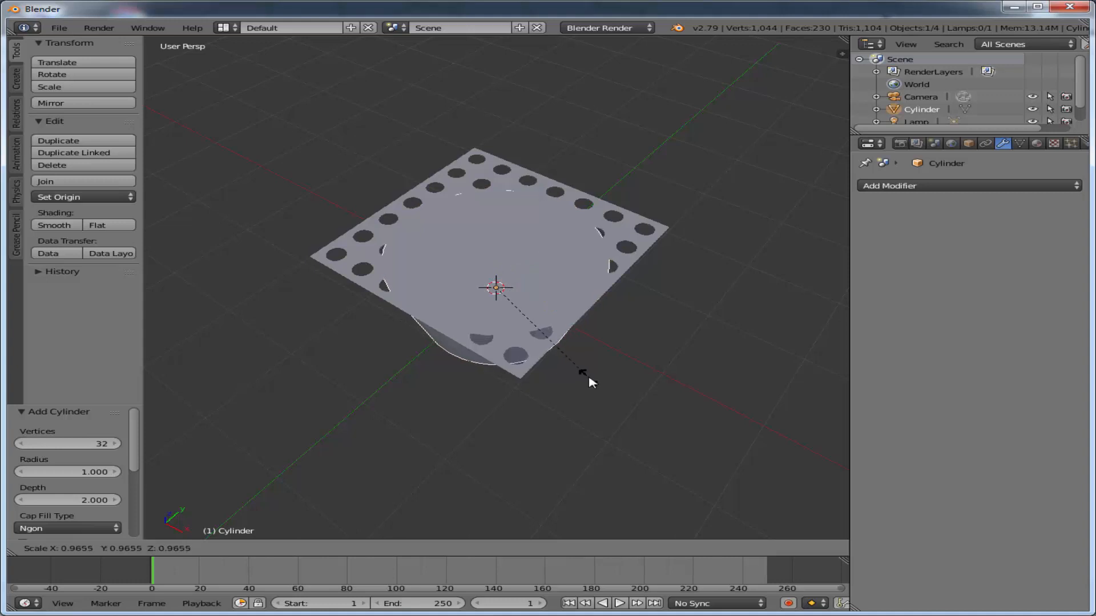
click(591, 382)
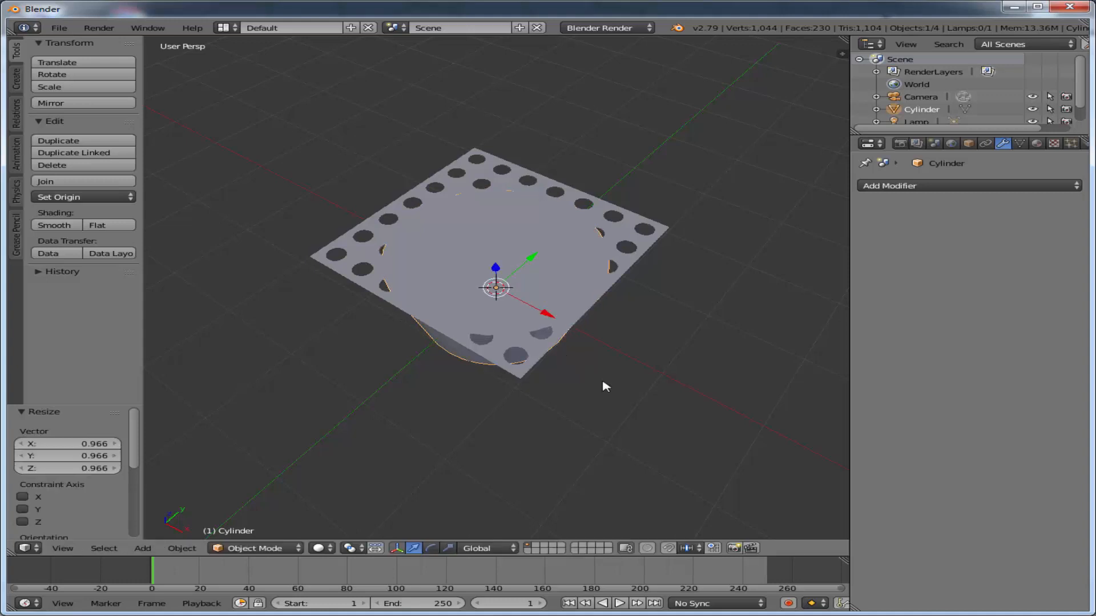
Select the perforated plane and lower it about 0.304 along Z to meet the top of the cylinder.
middle_drag(639, 414, 590, 344)
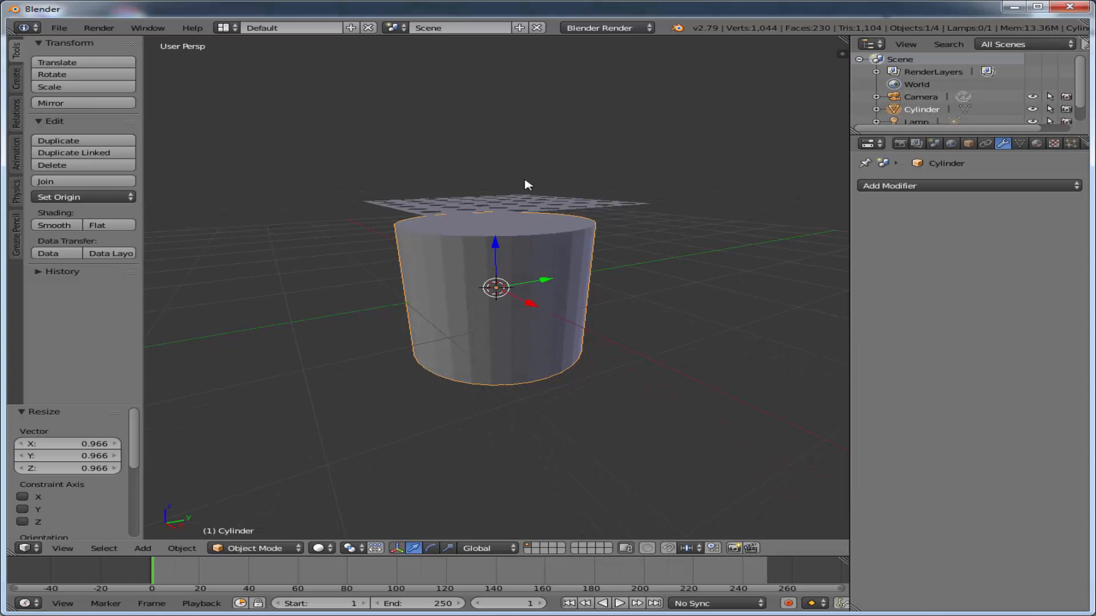
click(481, 203)
right_click(516, 205)
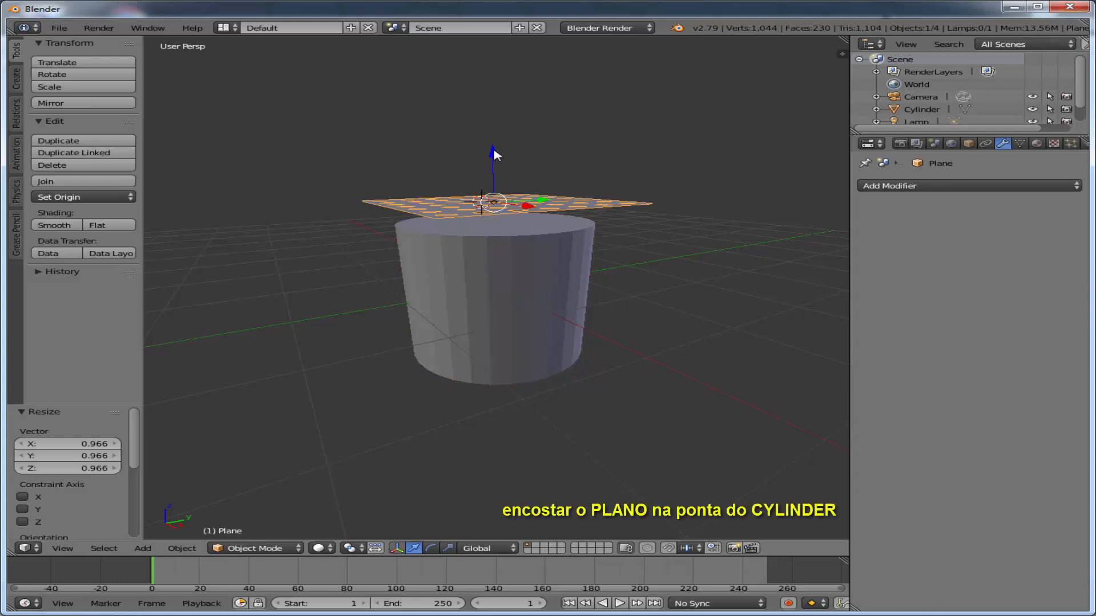
drag(493, 149, 497, 180)
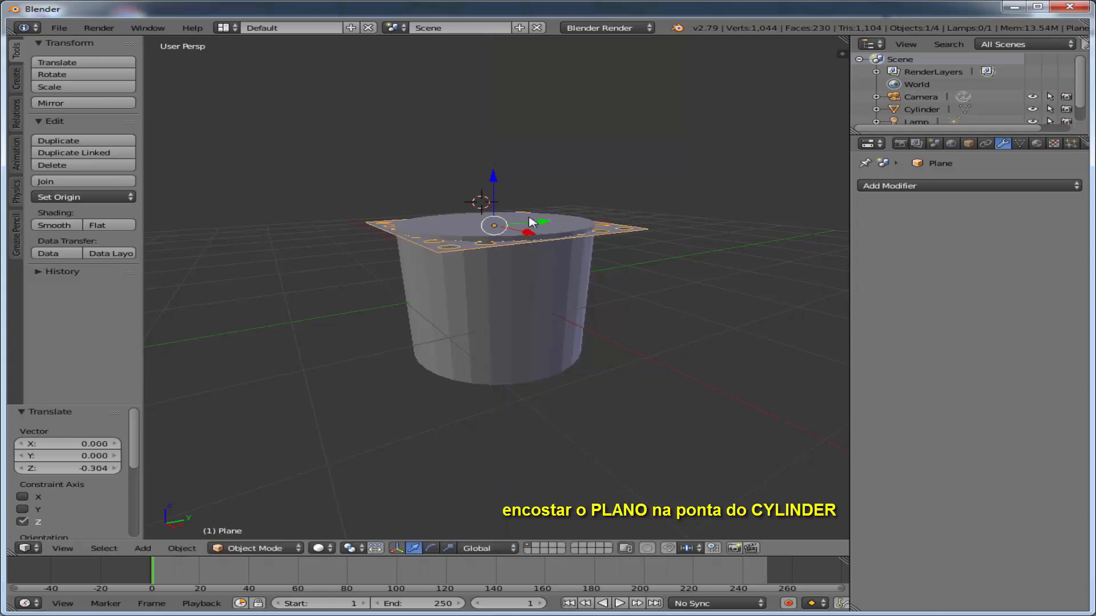
Add a Boolean modifier to the perforated plane, set it to Intersect with the Cylinder object, and apply it.
middle_drag(604, 306, 620, 337)
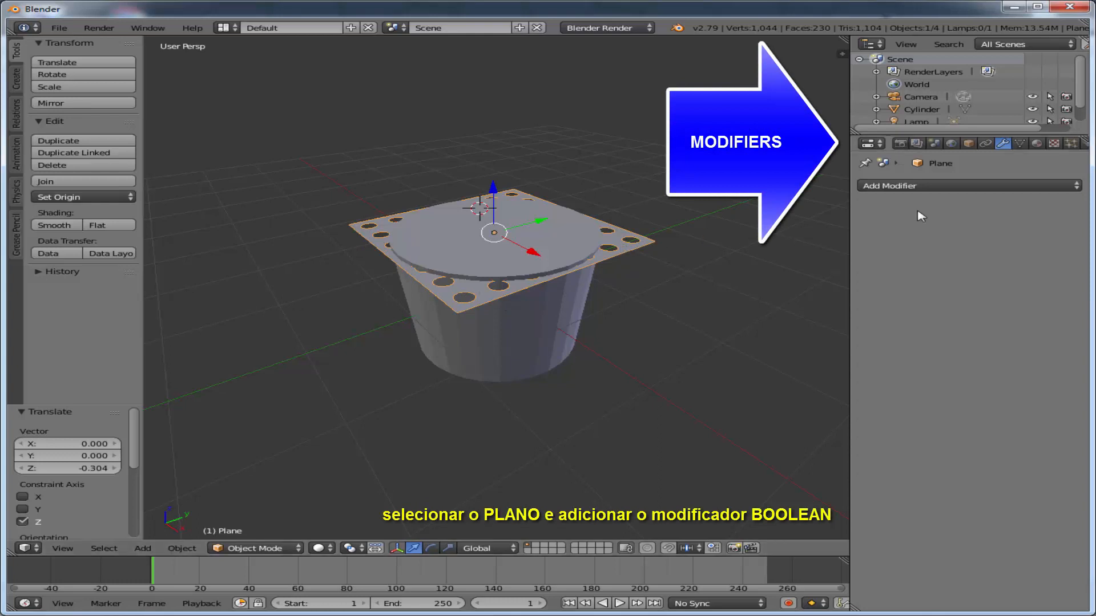
click(951, 186)
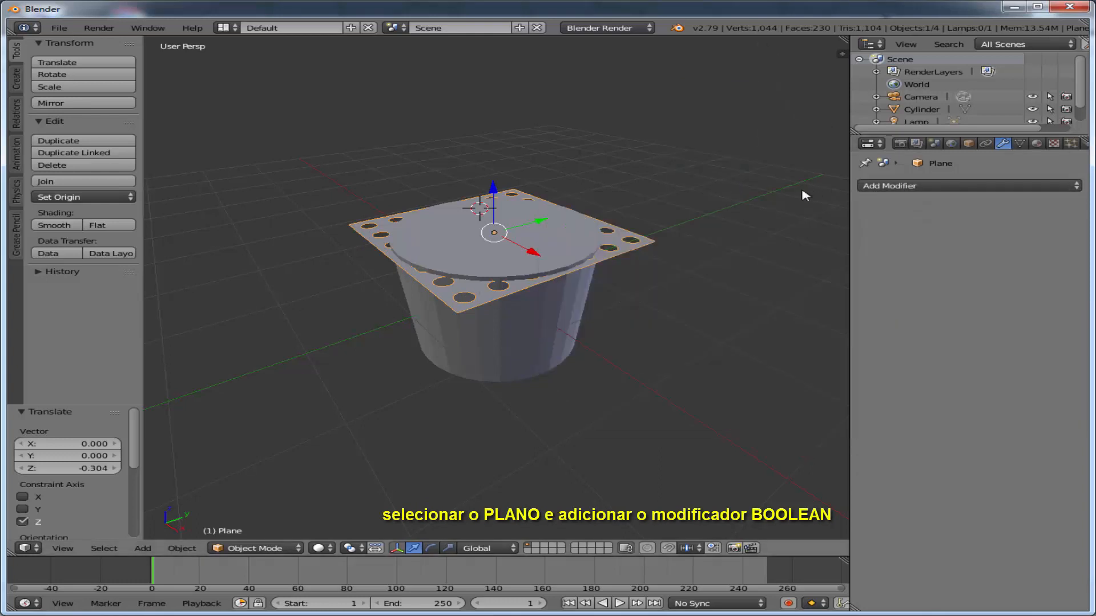
click(884, 186)
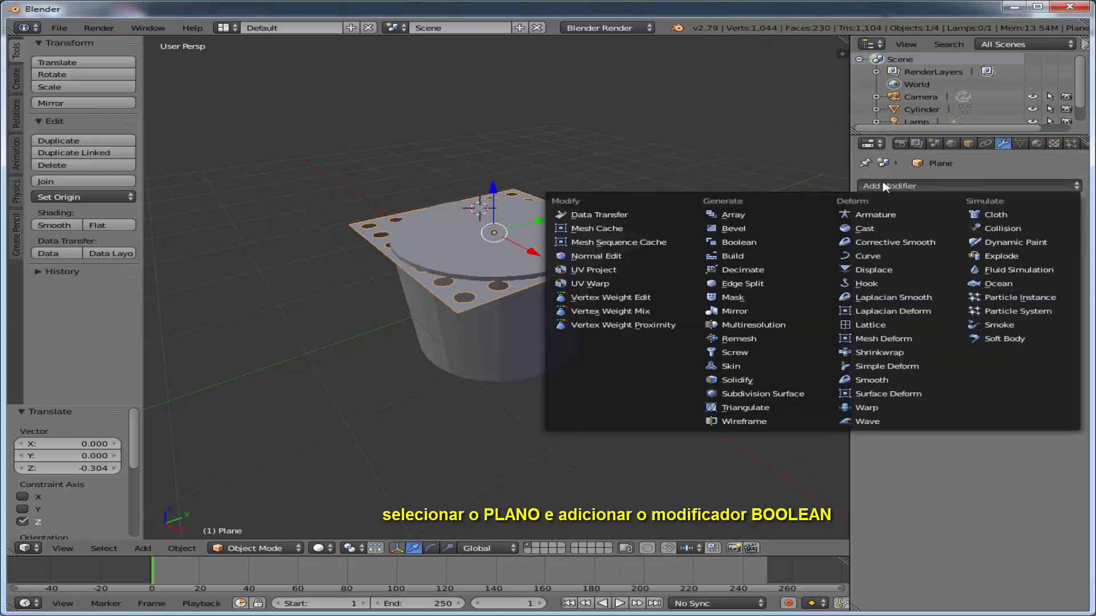
click(759, 245)
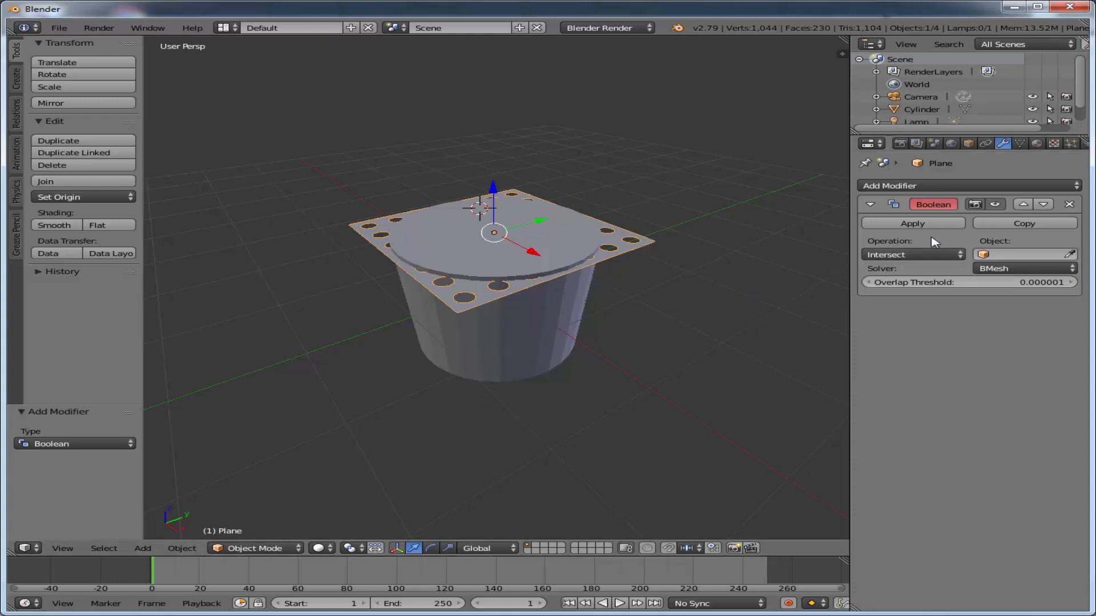
click(961, 255)
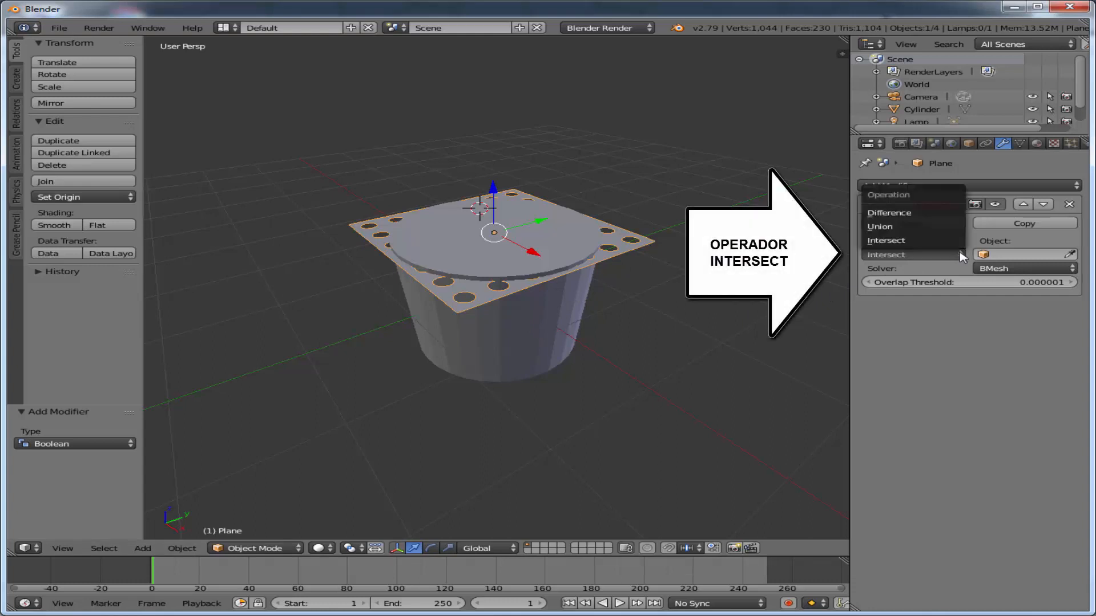
click(915, 241)
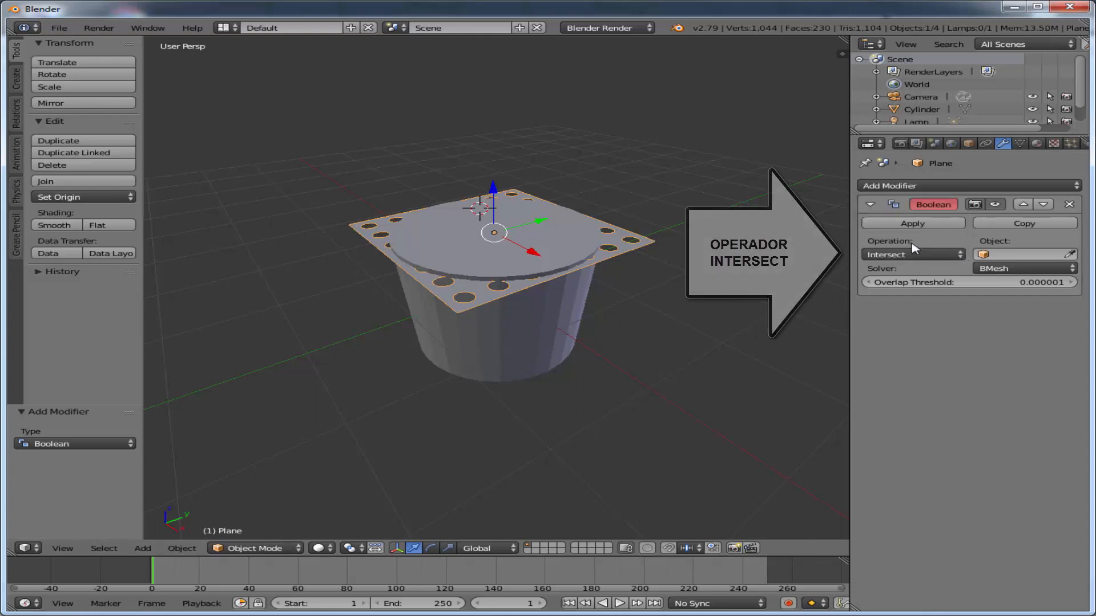
click(1038, 257)
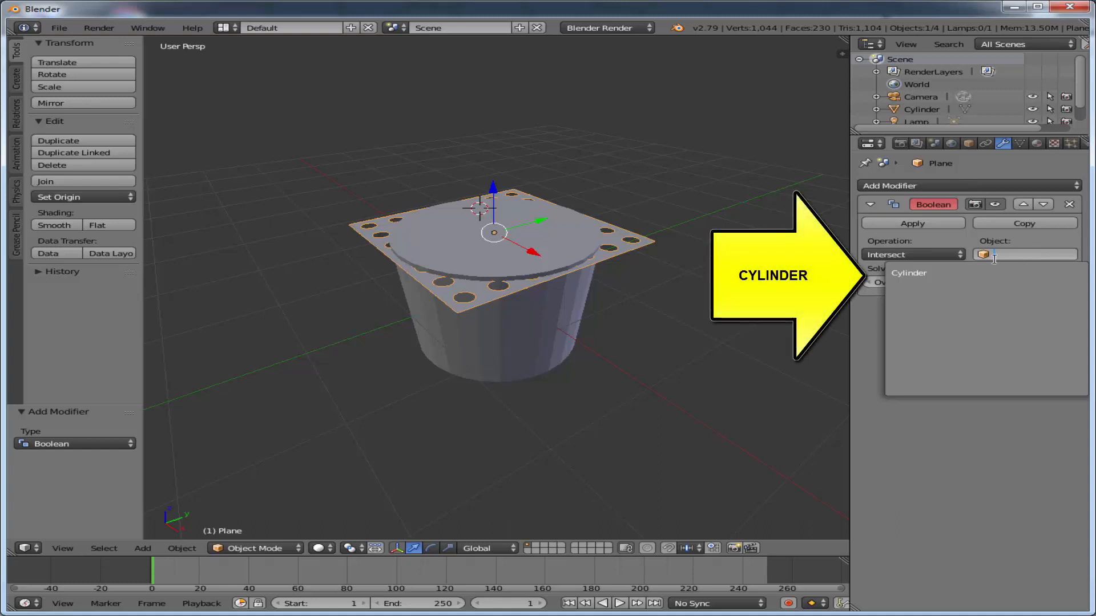
click(912, 273)
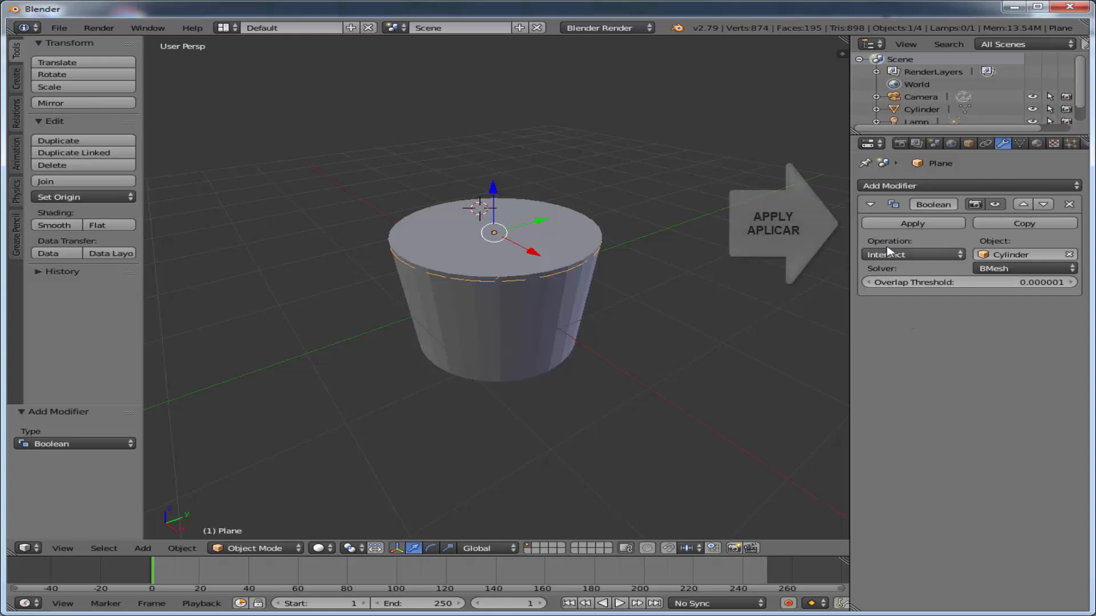
click(922, 224)
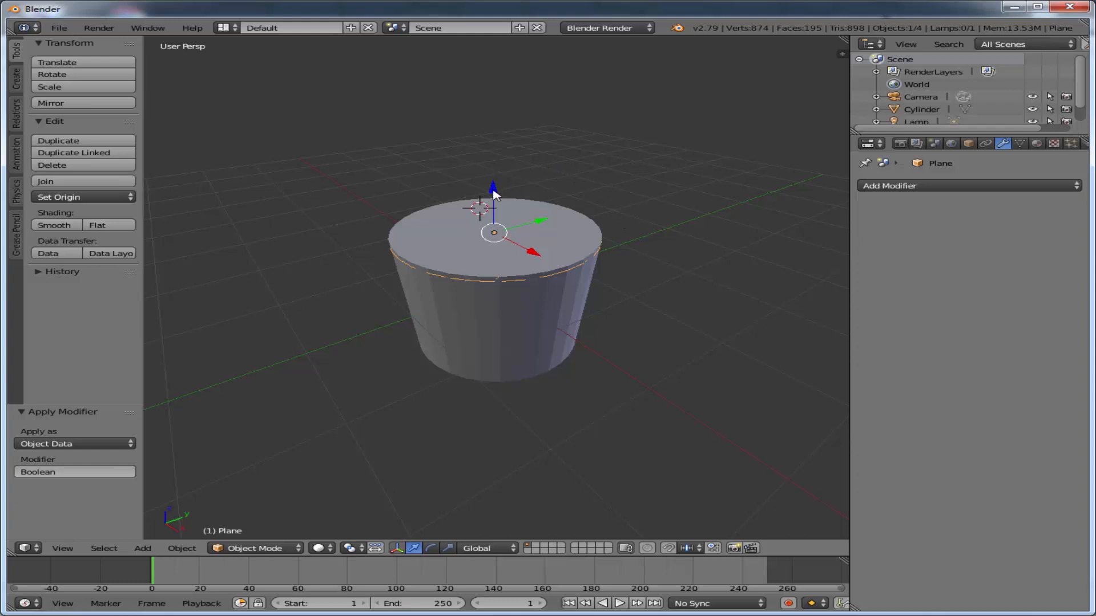
Raise the round-cut perforated plane about 0.588 along Z, clear of the cylinder.
drag(493, 194, 495, 150)
middle_drag(671, 205, 662, 263)
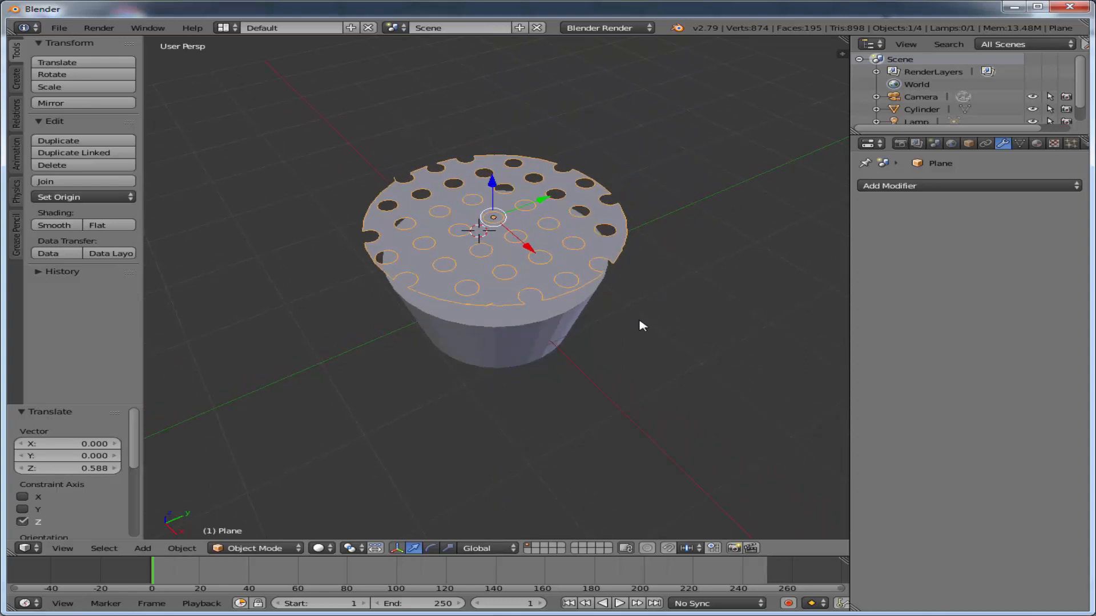
middle_drag(647, 325, 713, 280)
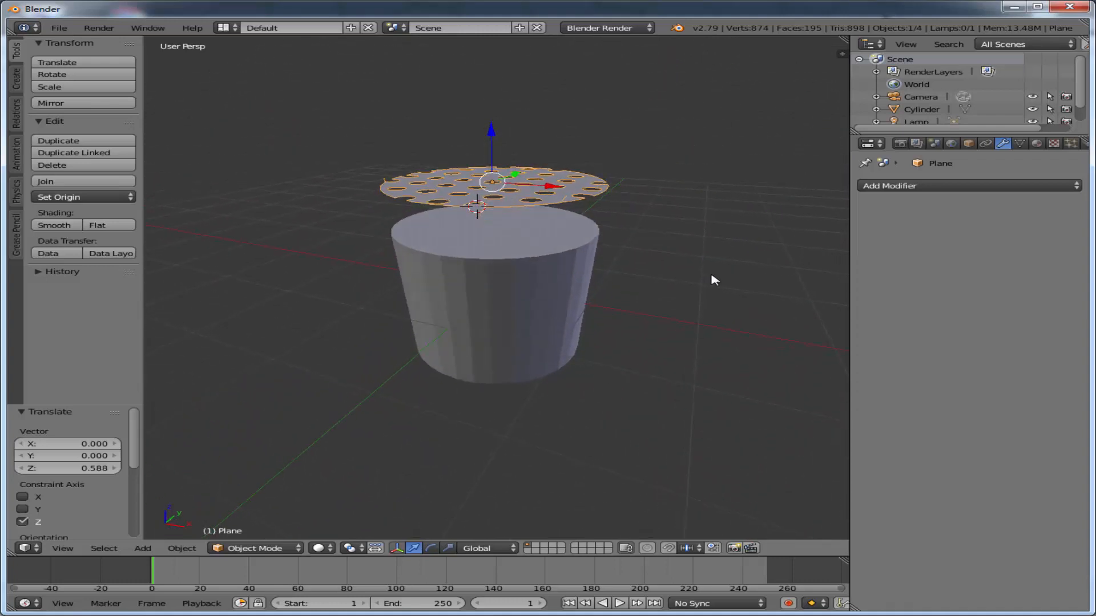
Put the cylinder into Edit Mode with face selection and set the snap element to Face.
right_click(525, 262)
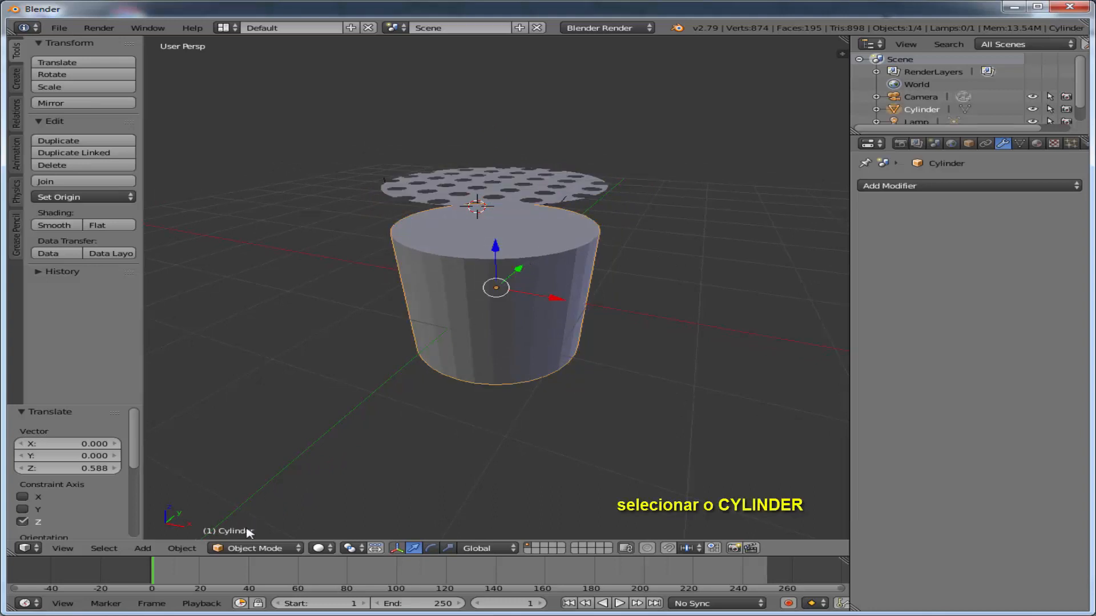
click(251, 547)
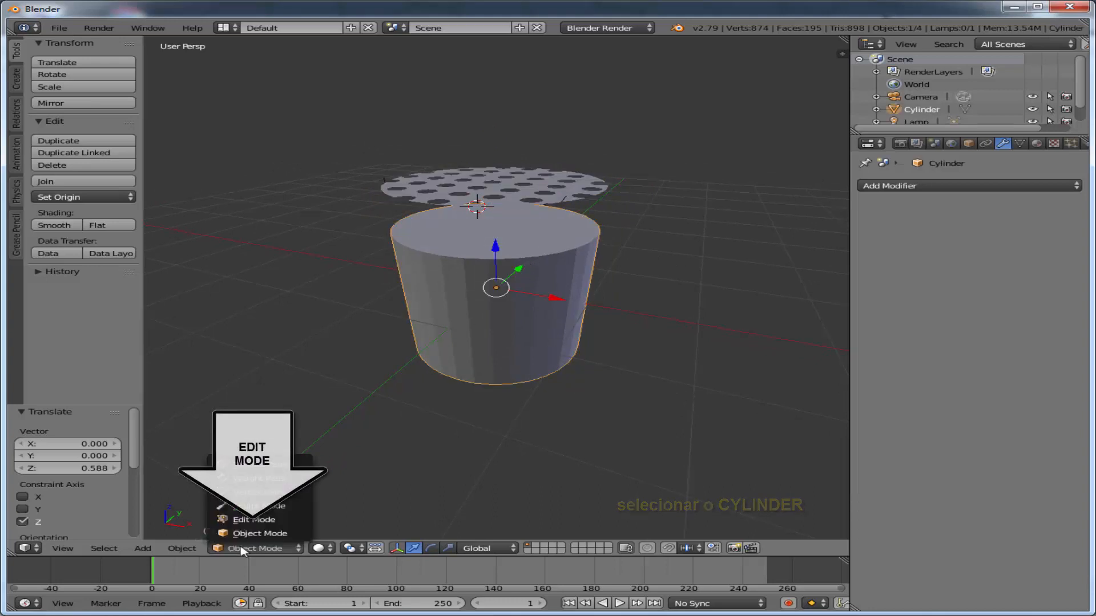
click(260, 519)
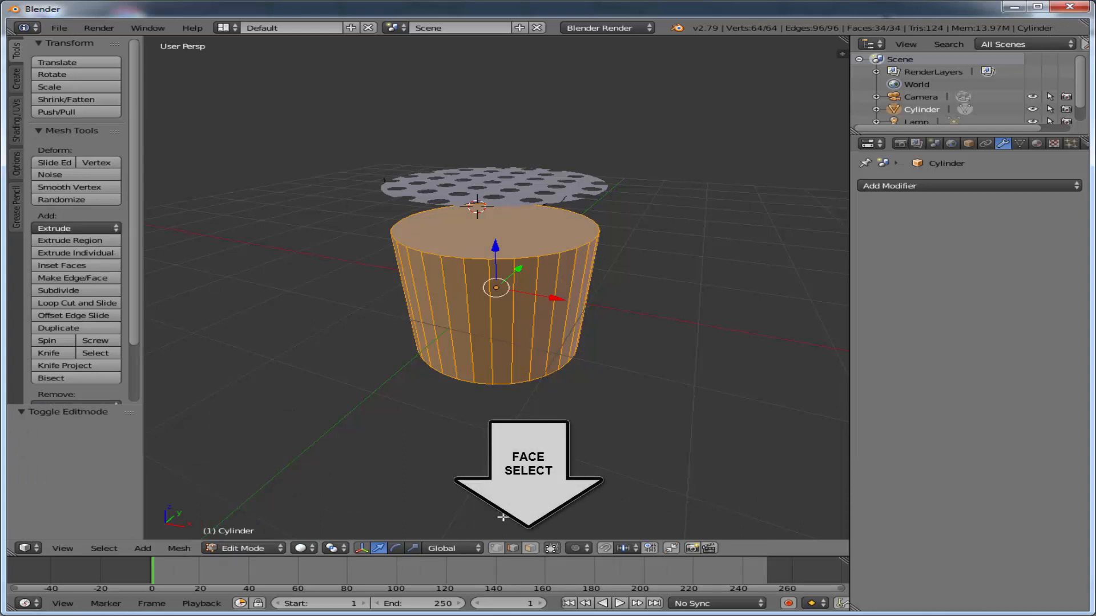
click(531, 548)
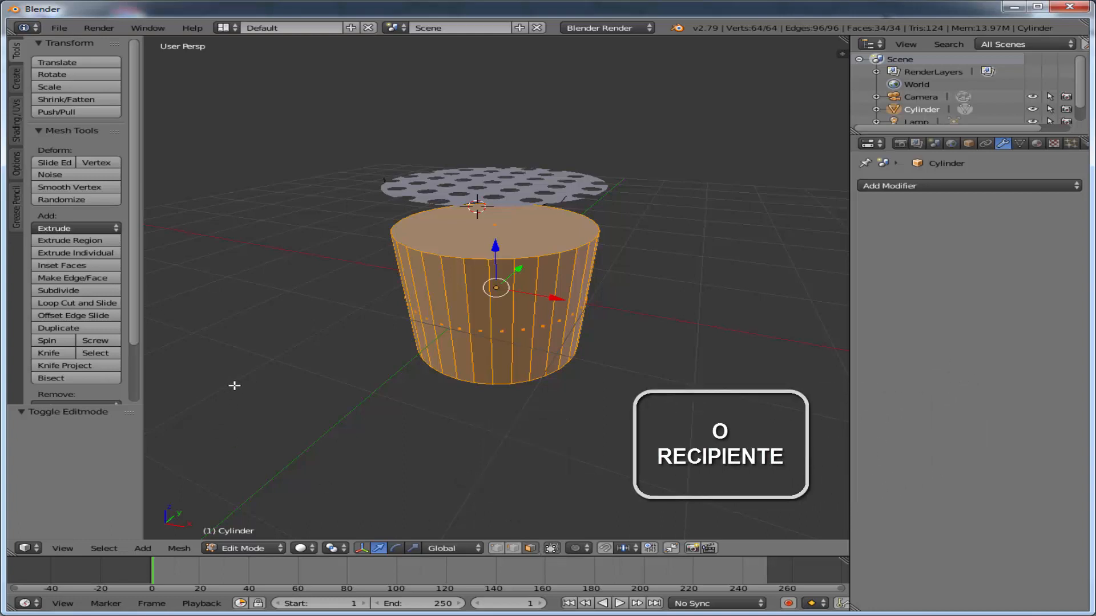
key(ctrl+shift+Tab)
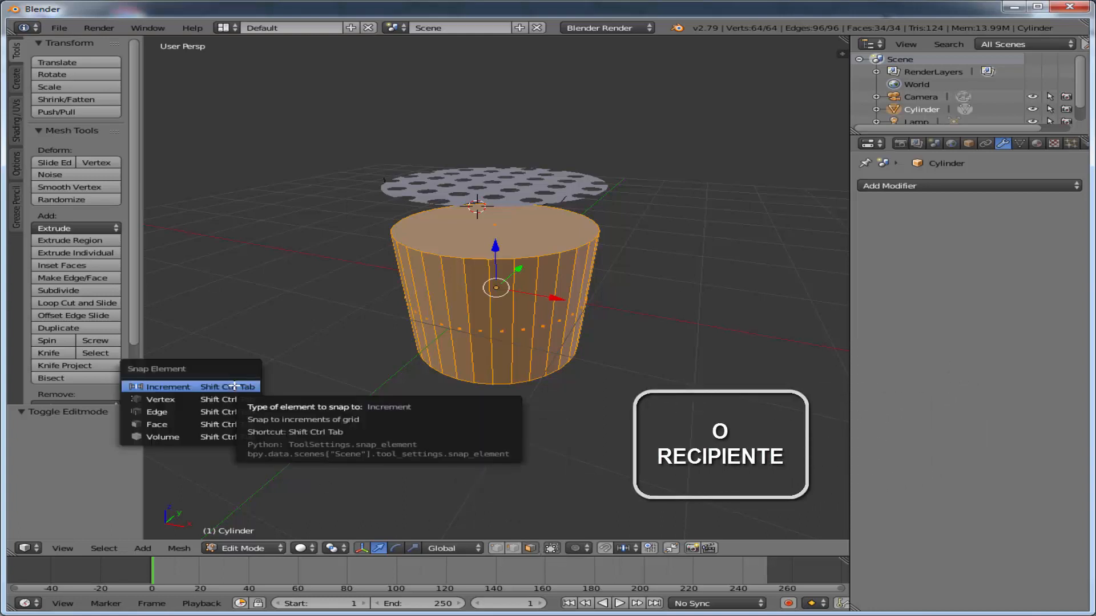
click(204, 426)
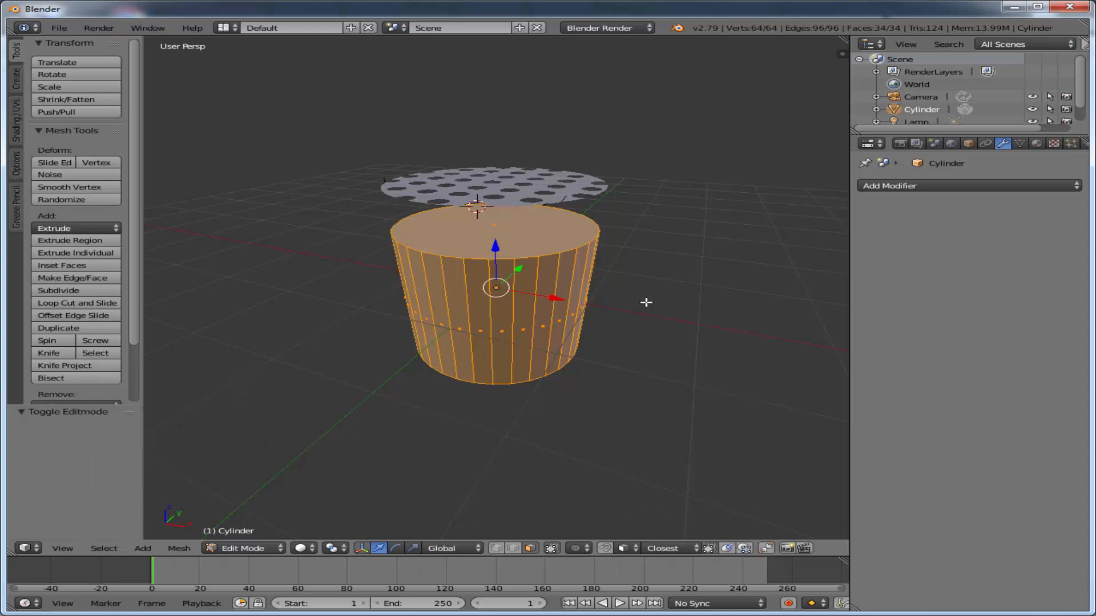
Delete the cylinder's upper cap face and return to Object Mode.
right_click(495, 234)
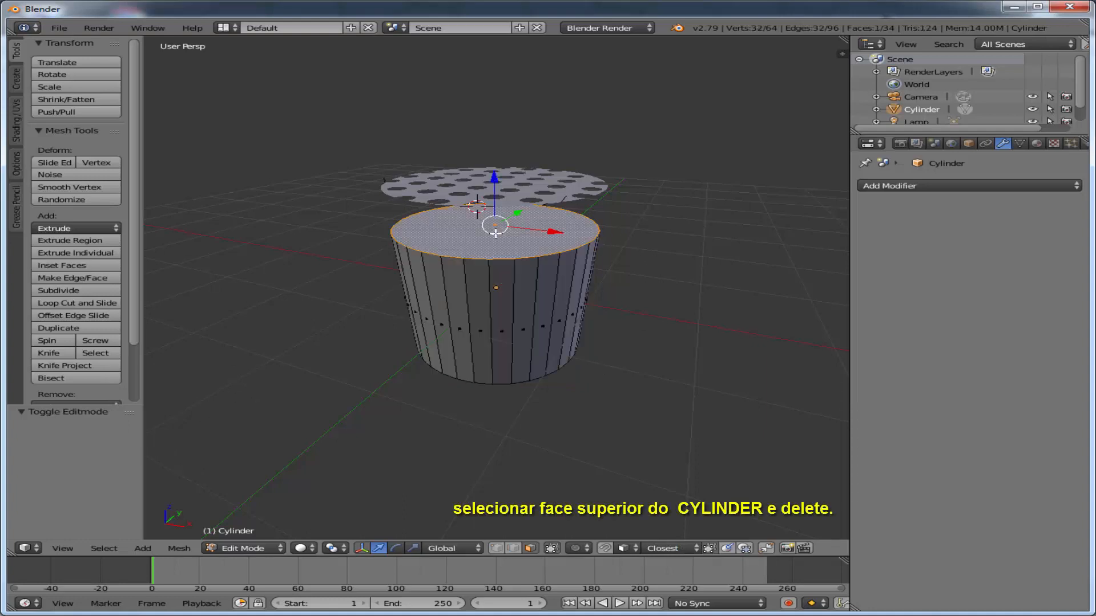
key(x)
click(719, 292)
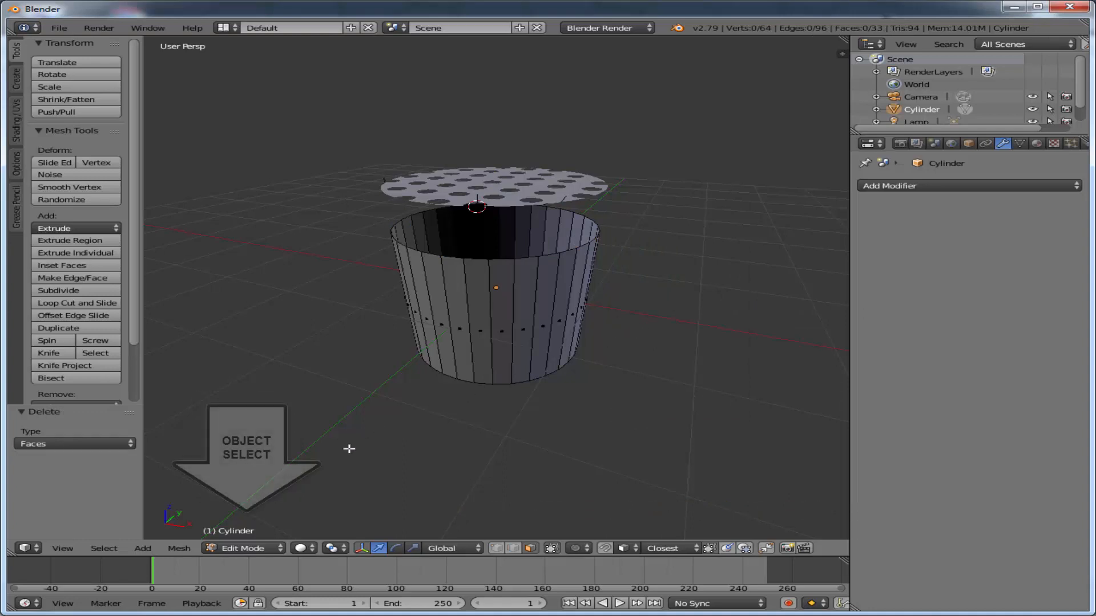
click(249, 549)
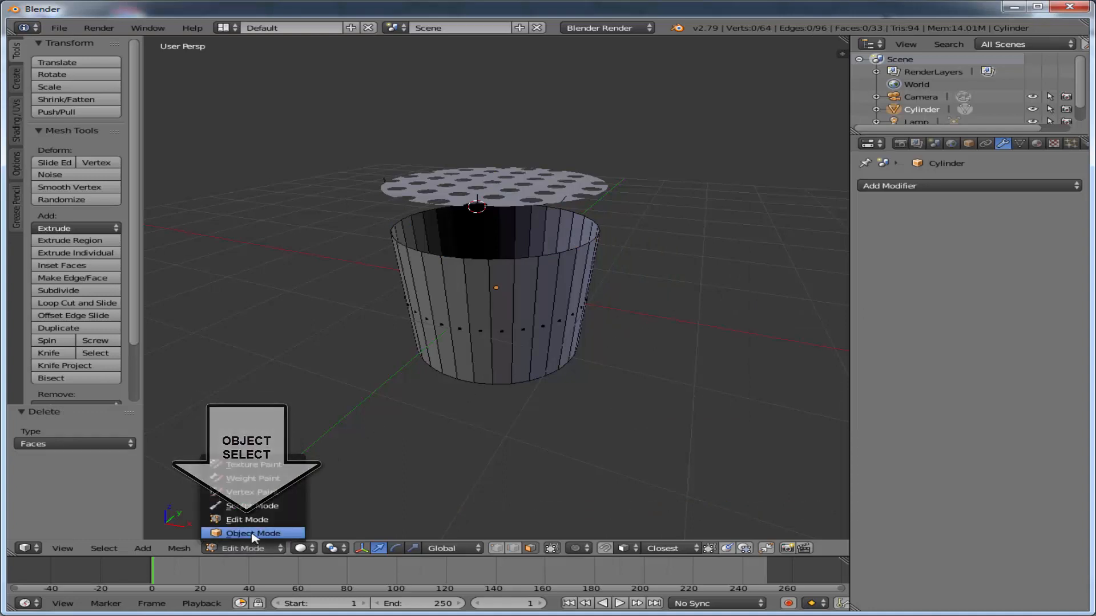
click(253, 534)
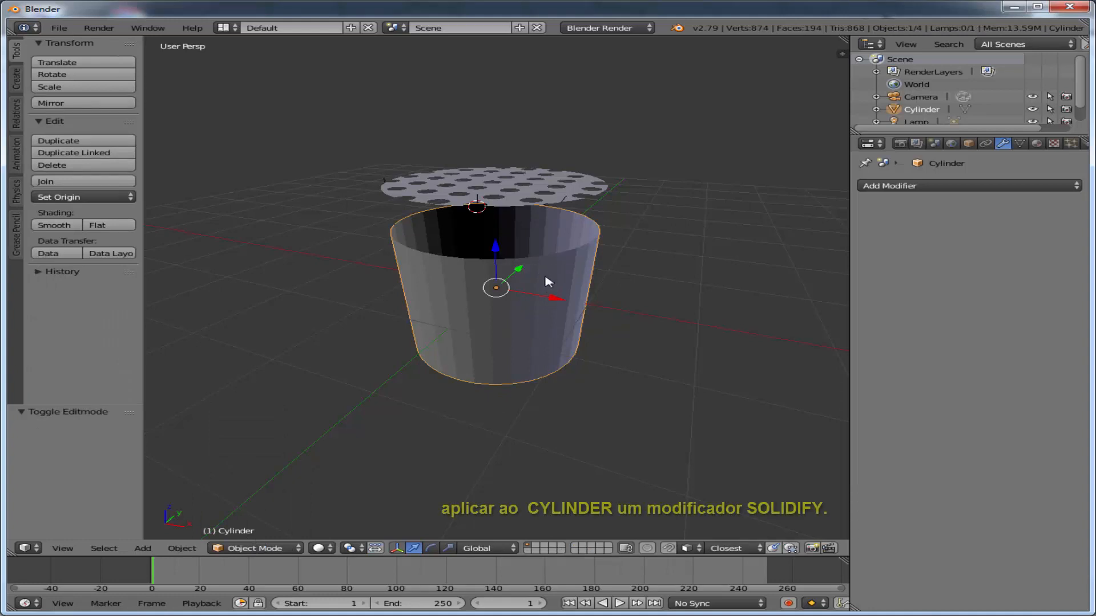
Add a Solidify modifier to the open cylinder with a thickness of 0.0430 and apply it.
click(934, 184)
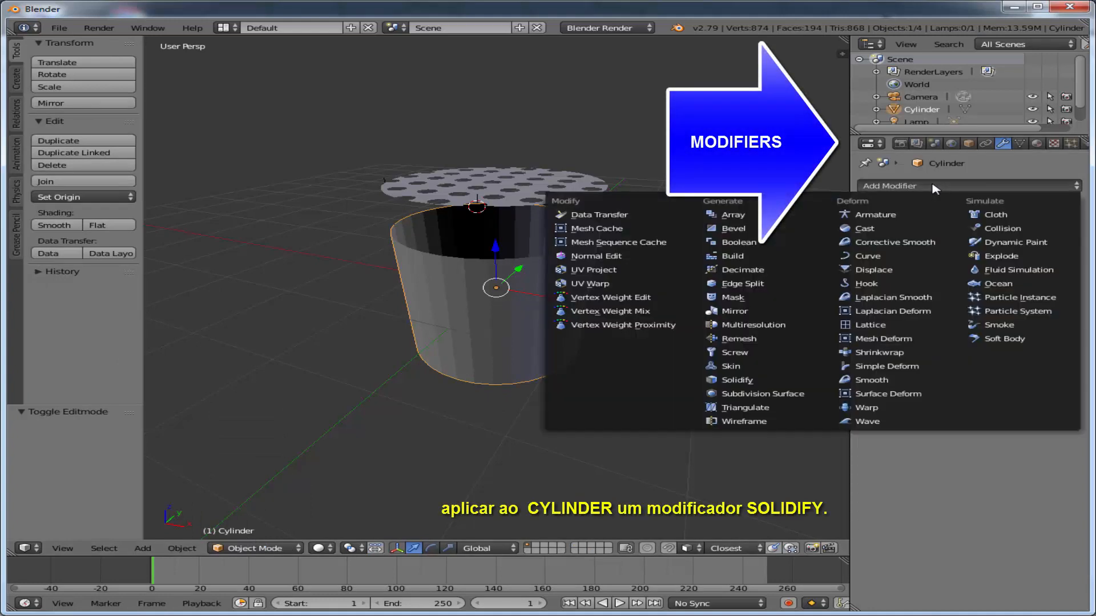
click(735, 384)
middle_drag(743, 389, 600, 302)
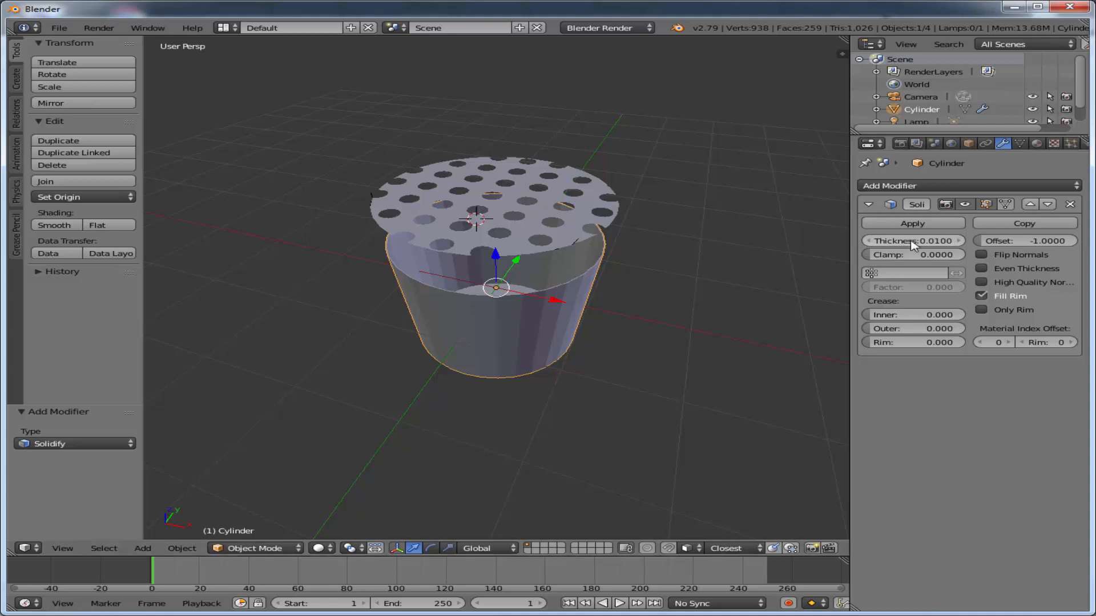
drag(913, 240, 934, 241)
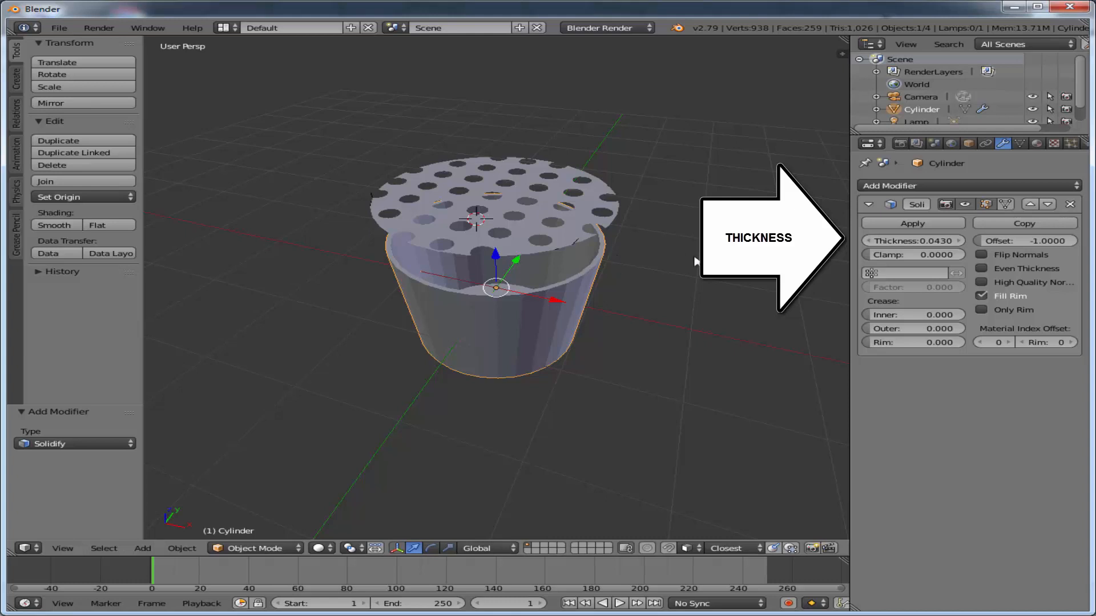
click(922, 224)
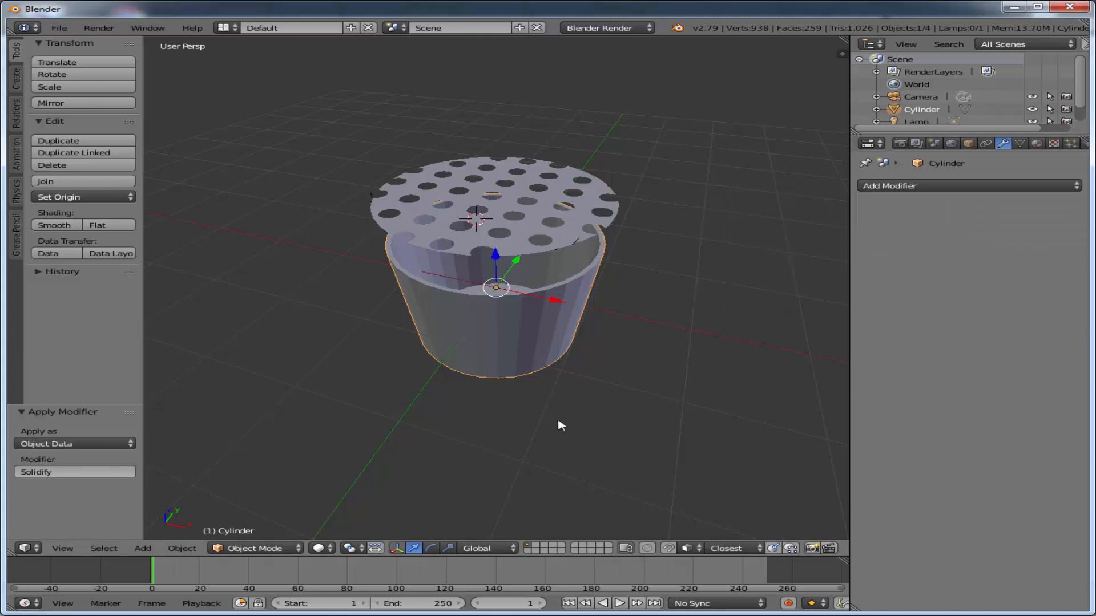
Scale the hollow cylinder up to about 1.118 and raise it about 0.466 along Z around the perforated disc.
middle_drag(561, 425, 650, 397)
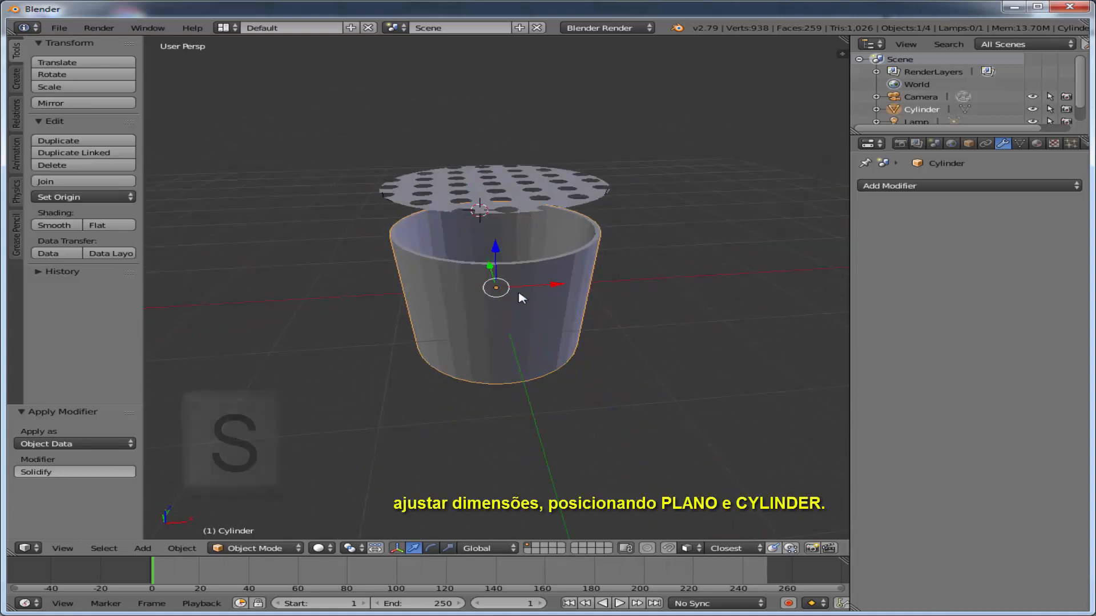
key(s)
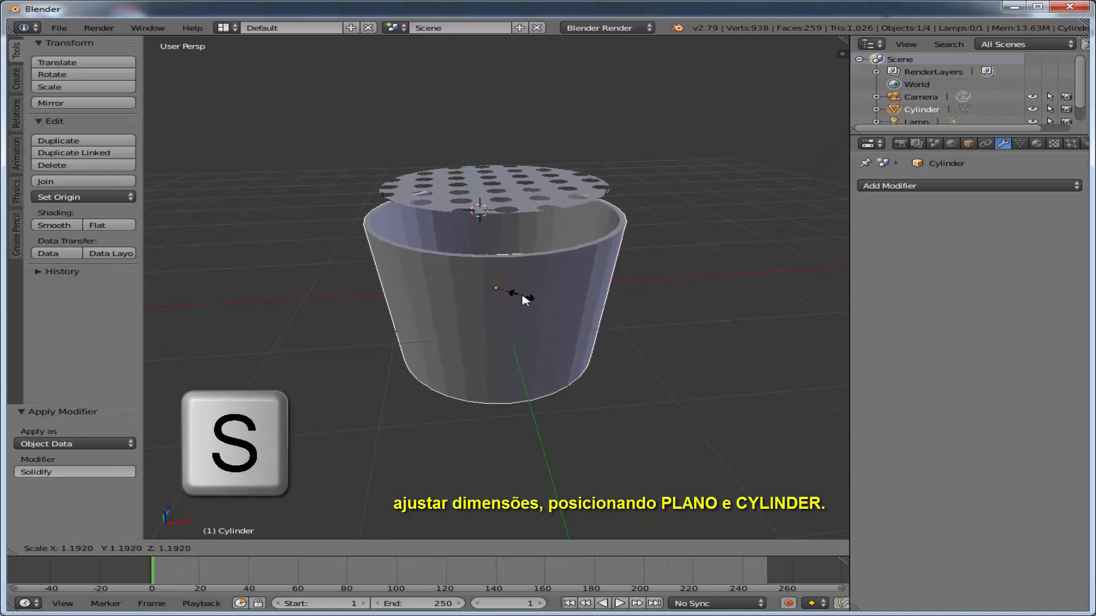
click(515, 297)
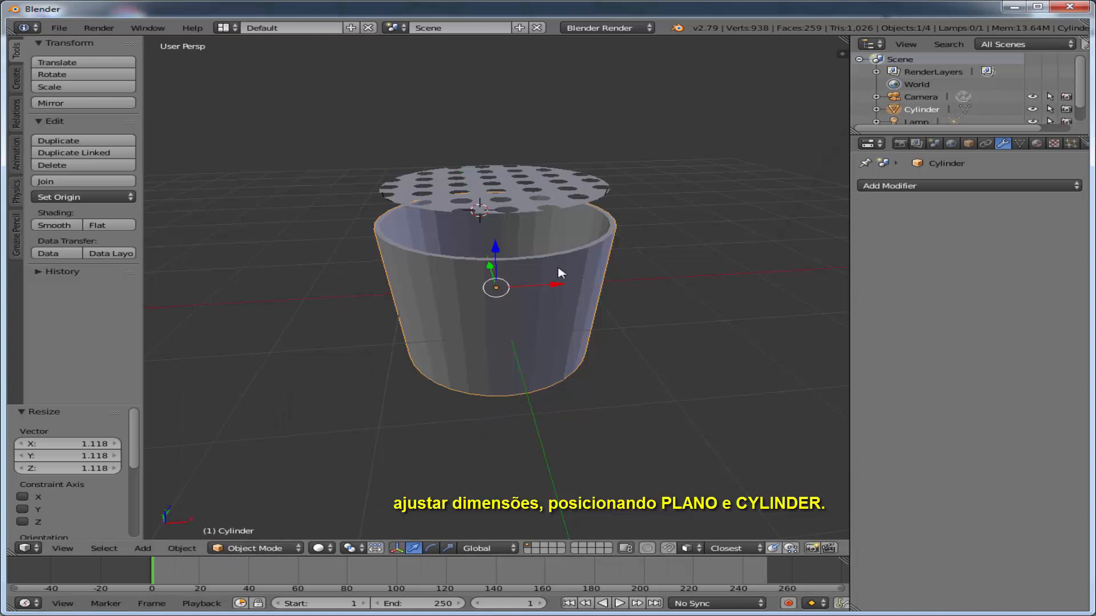
drag(496, 251, 511, 225)
middle_drag(665, 291, 666, 345)
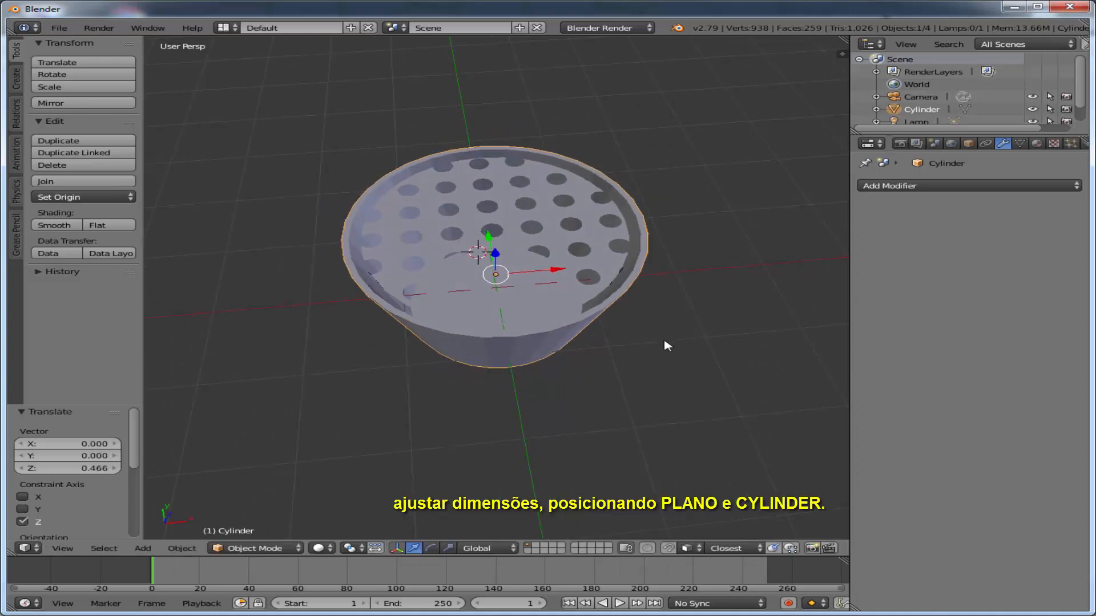
Scale the cylinder down to about 0.925 so its rim fits closely around the perforated disc.
key(s)
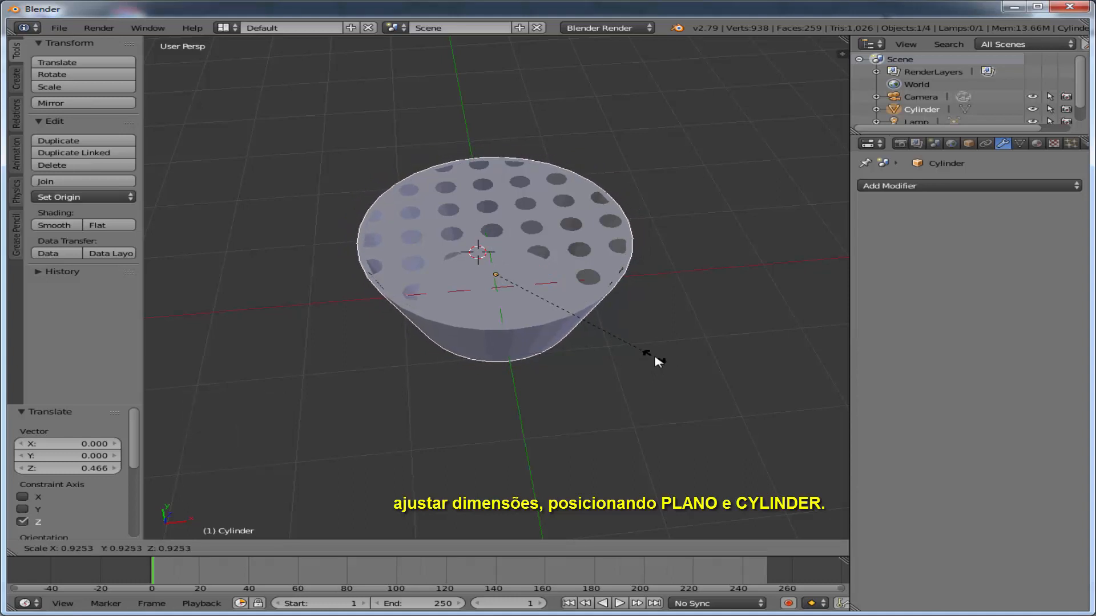
click(656, 361)
middle_drag(588, 387, 563, 225)
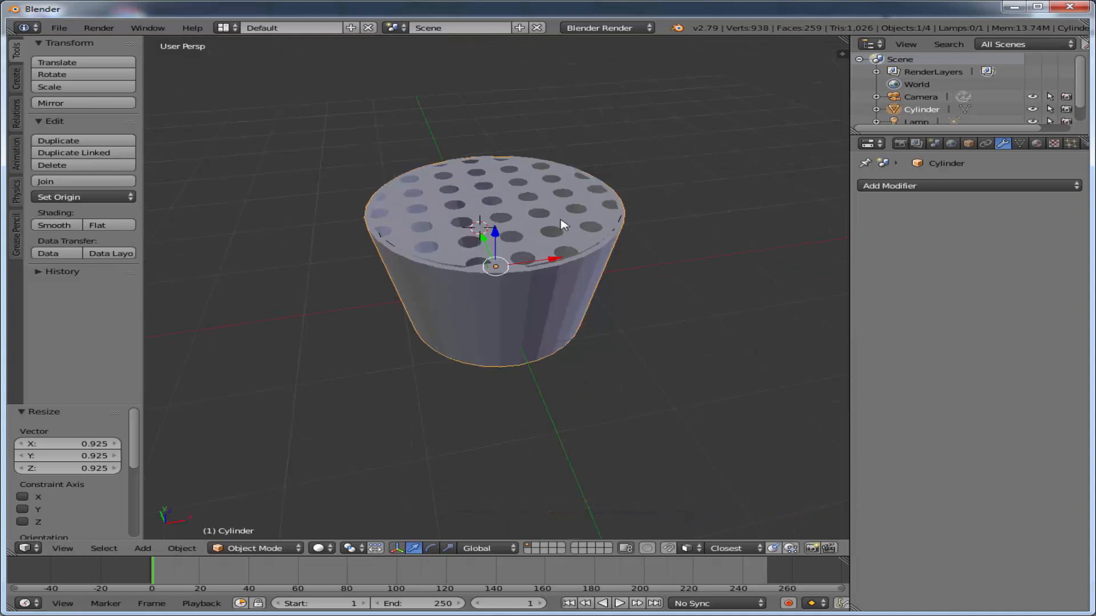
Select the perforated disc and lower it slightly along Z into the cylinder's opening.
right_click(512, 207)
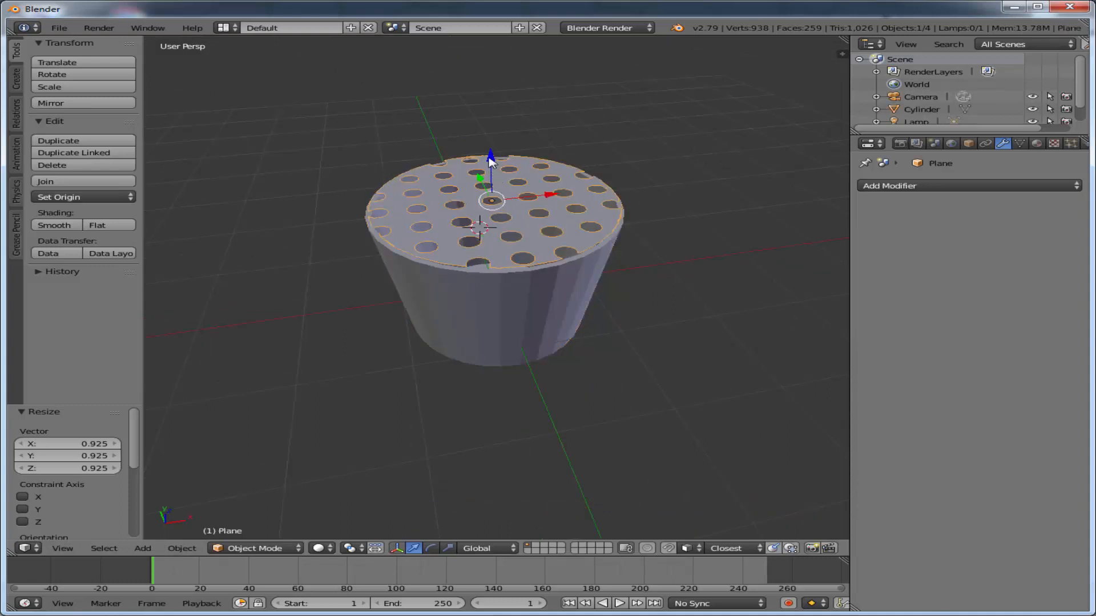
drag(489, 158, 492, 171)
middle_drag(678, 311, 750, 298)
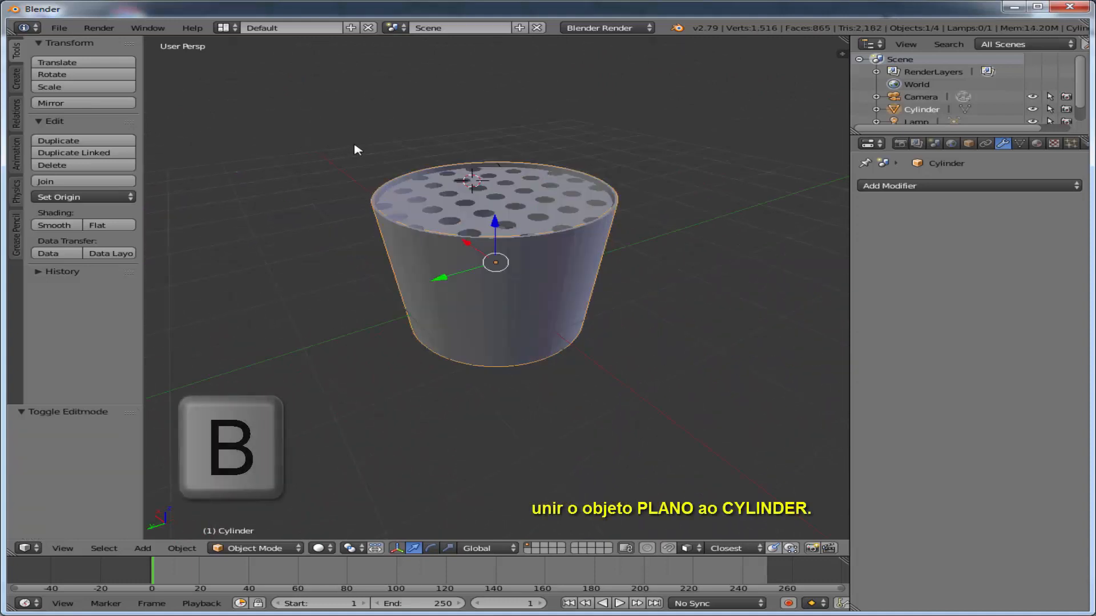
Join the perforated disc to the cylinder and set the joined object's origin to Center of Mass (Surface).
key(b)
drag(353, 145, 397, 196)
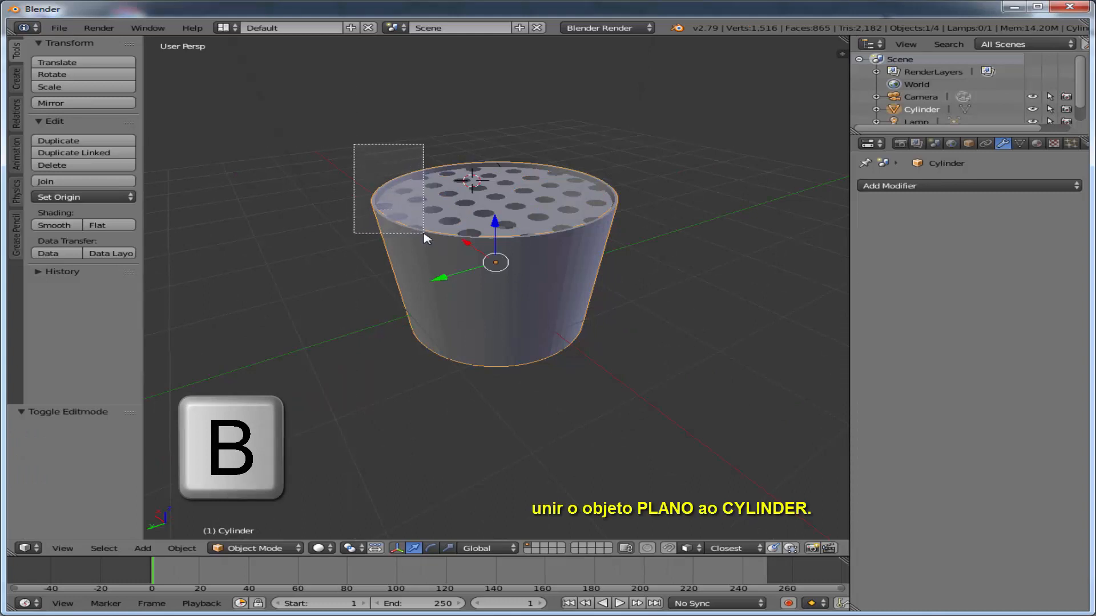
drag(424, 234, 424, 234)
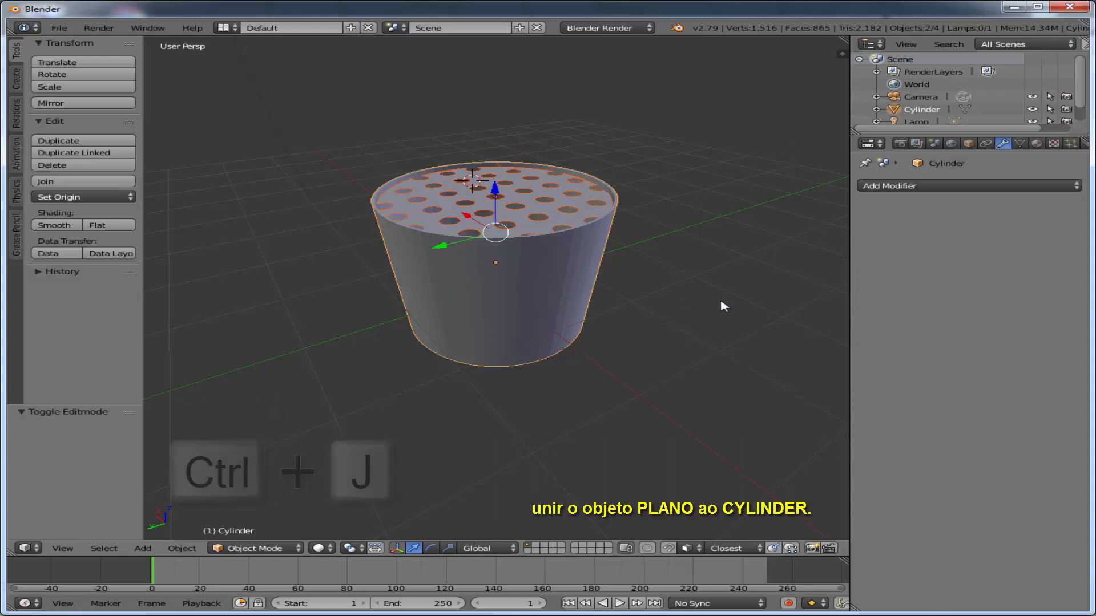
key(ctrl+j)
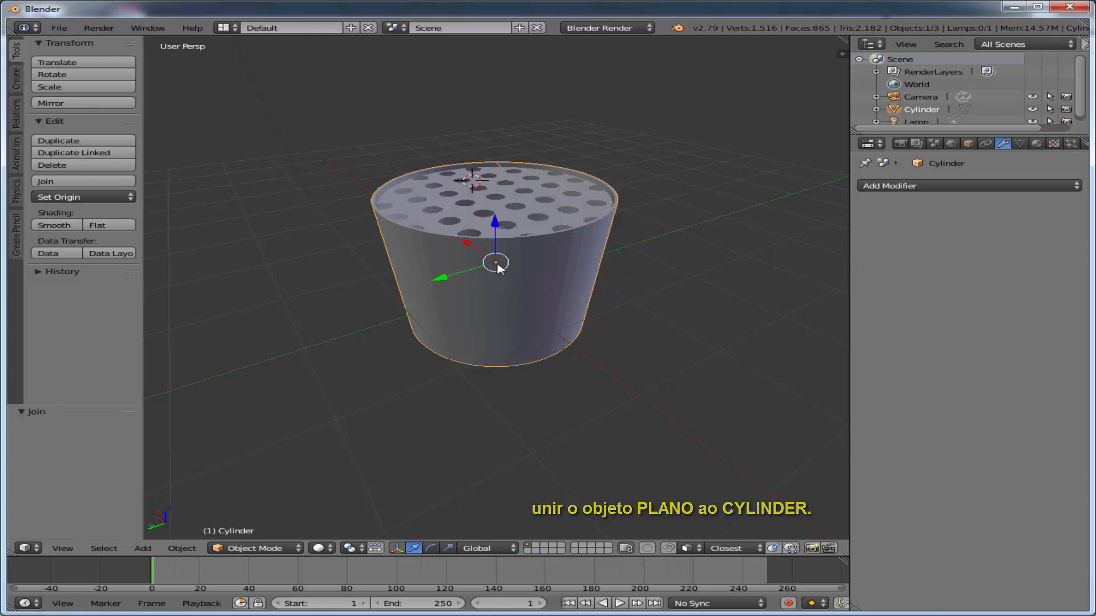
click(68, 197)
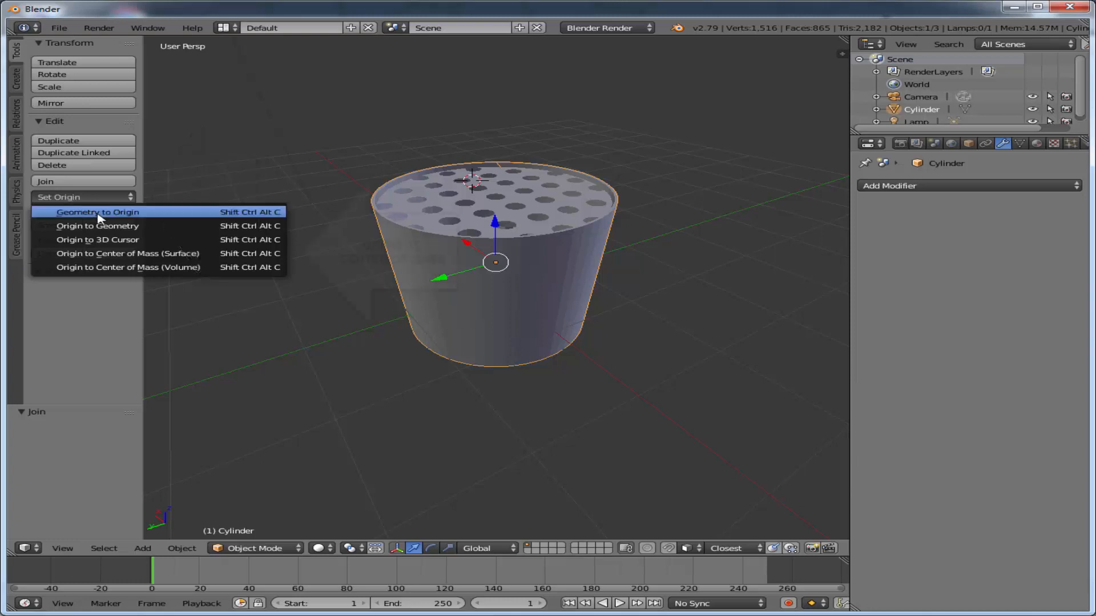
click(121, 254)
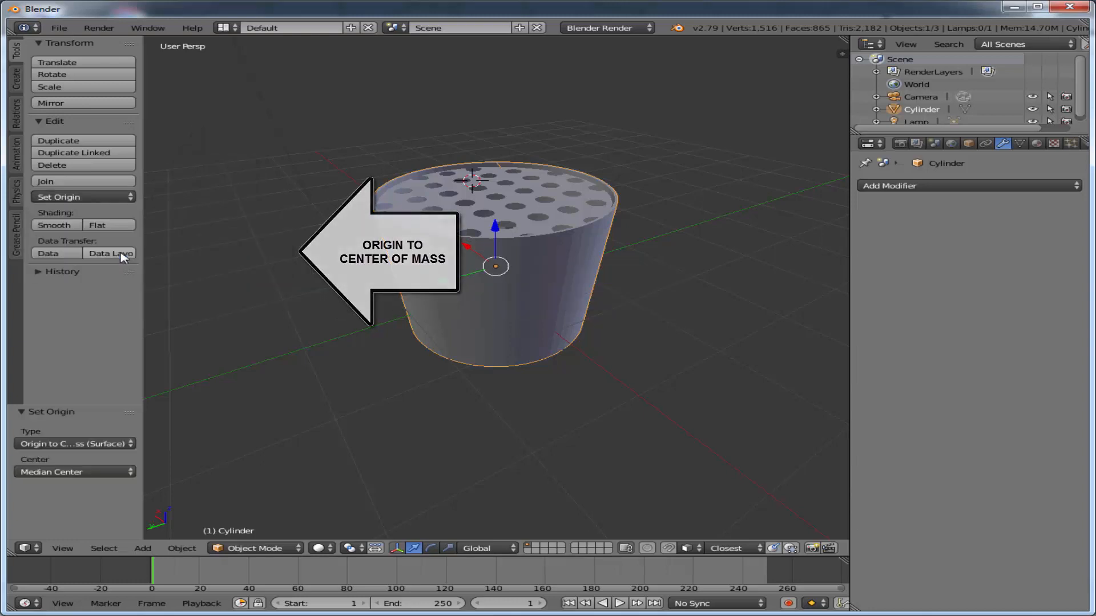
middle_drag(610, 331, 663, 357)
key(r)
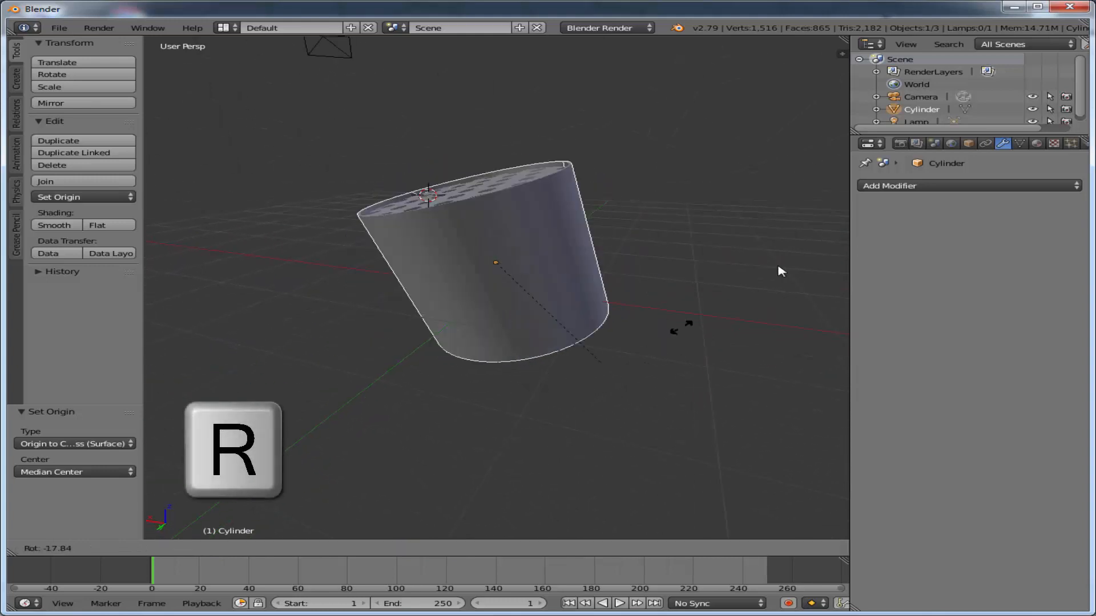
click(555, 389)
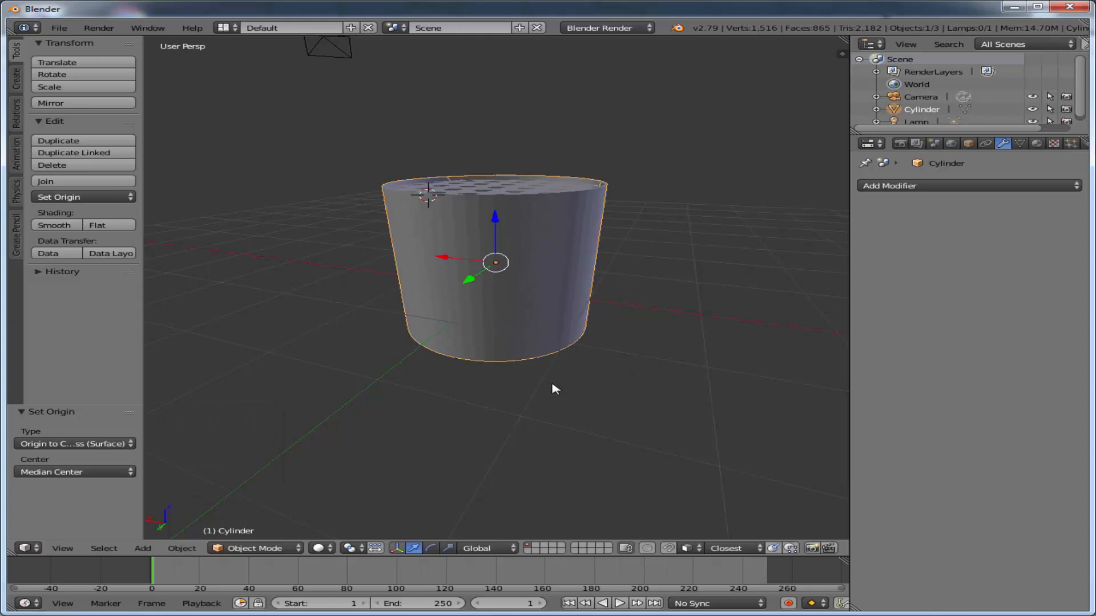
Scale the container down to 0.407 and stretch it along Z by about 1.86.
key(s)
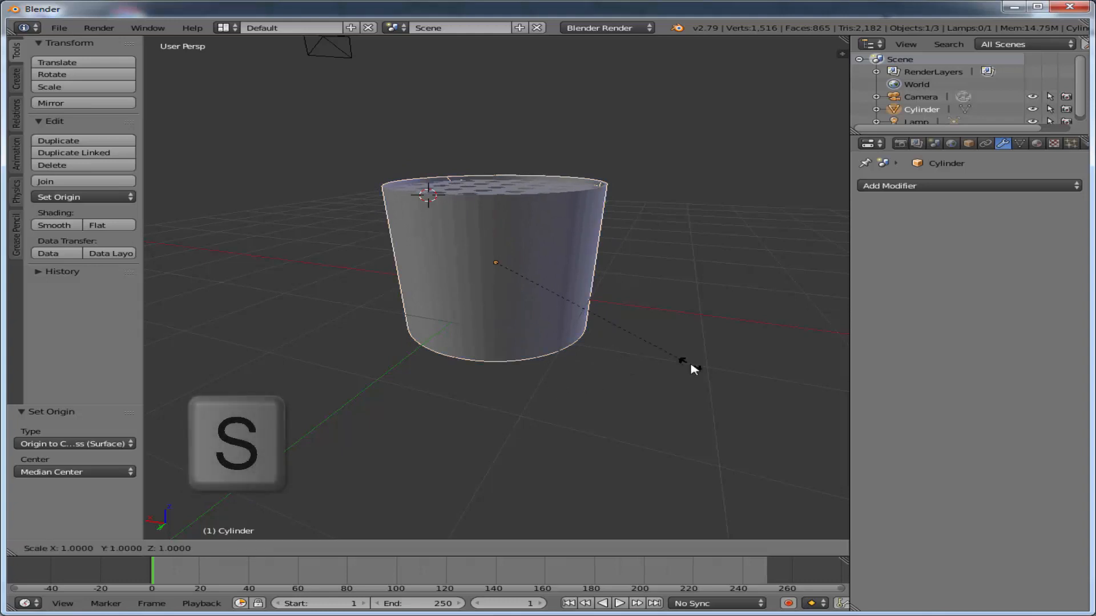
click(559, 315)
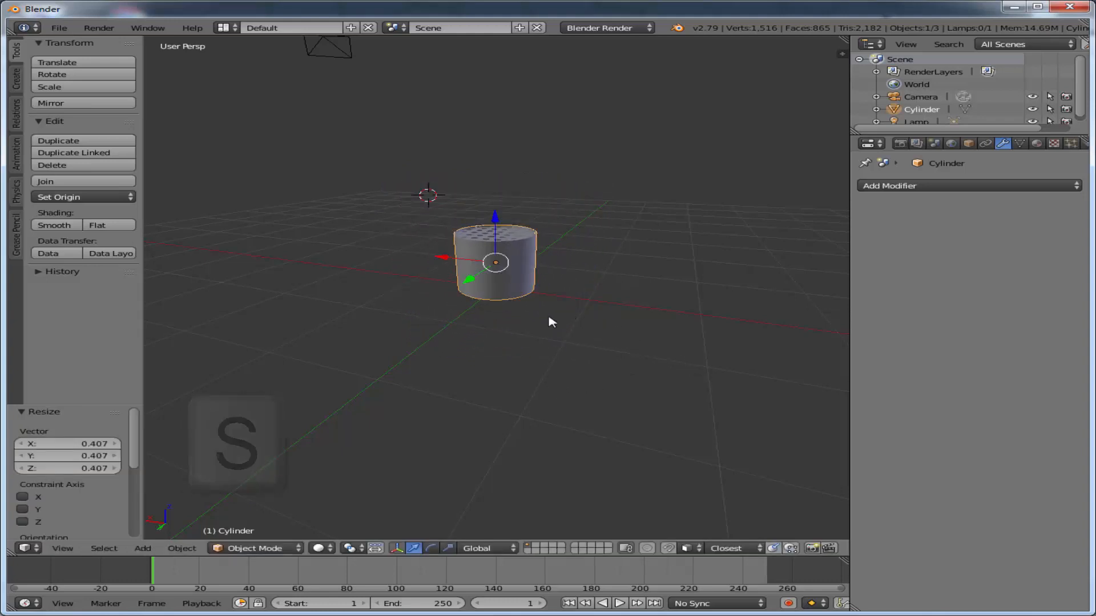
key(s)
key(z)
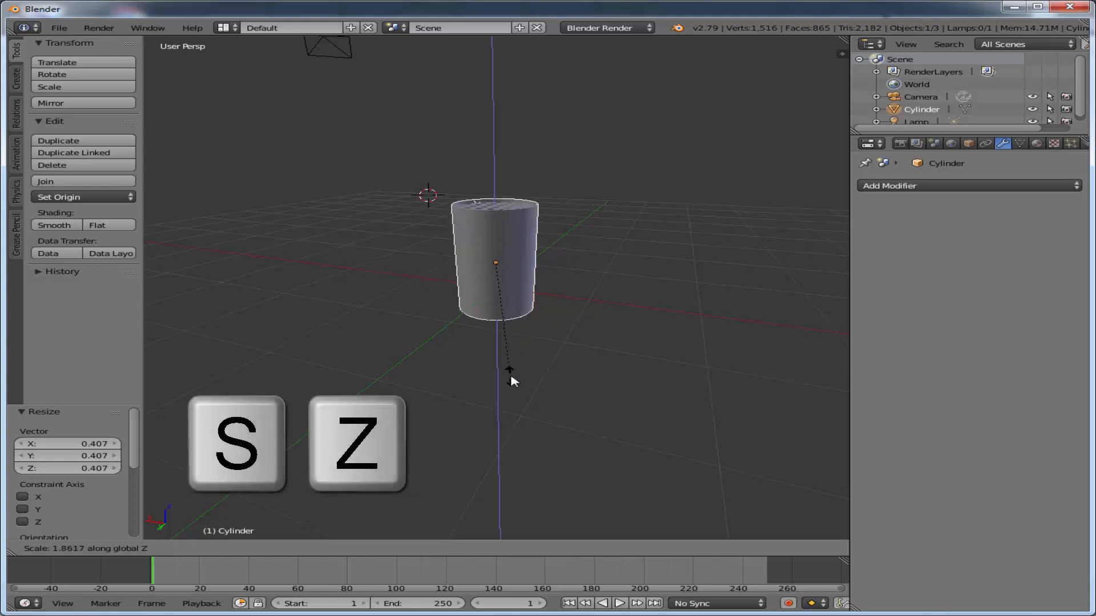
click(511, 372)
Add a plane at the scene centre, enlarge it around the container and lower it 0.267 along Z as a floor.
middle_drag(591, 381, 592, 381)
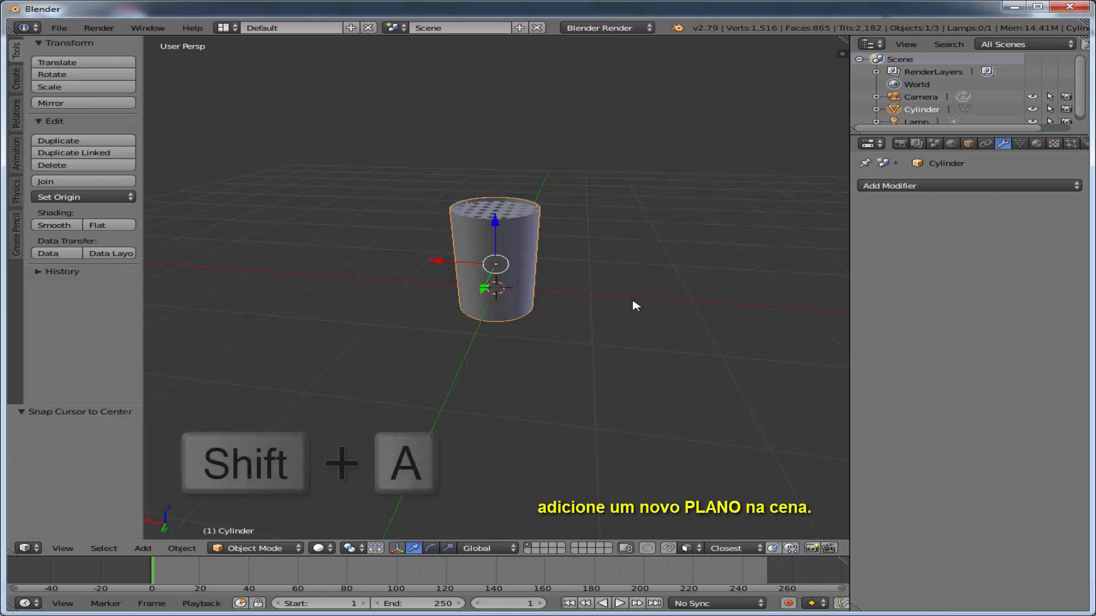
key(shift+a)
click(676, 303)
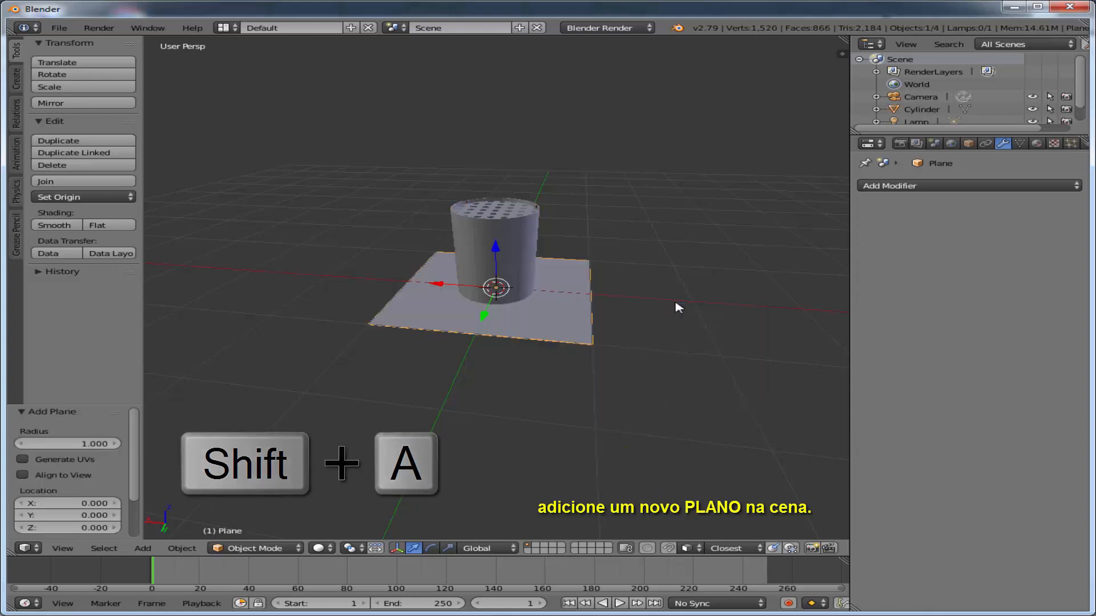
key(s)
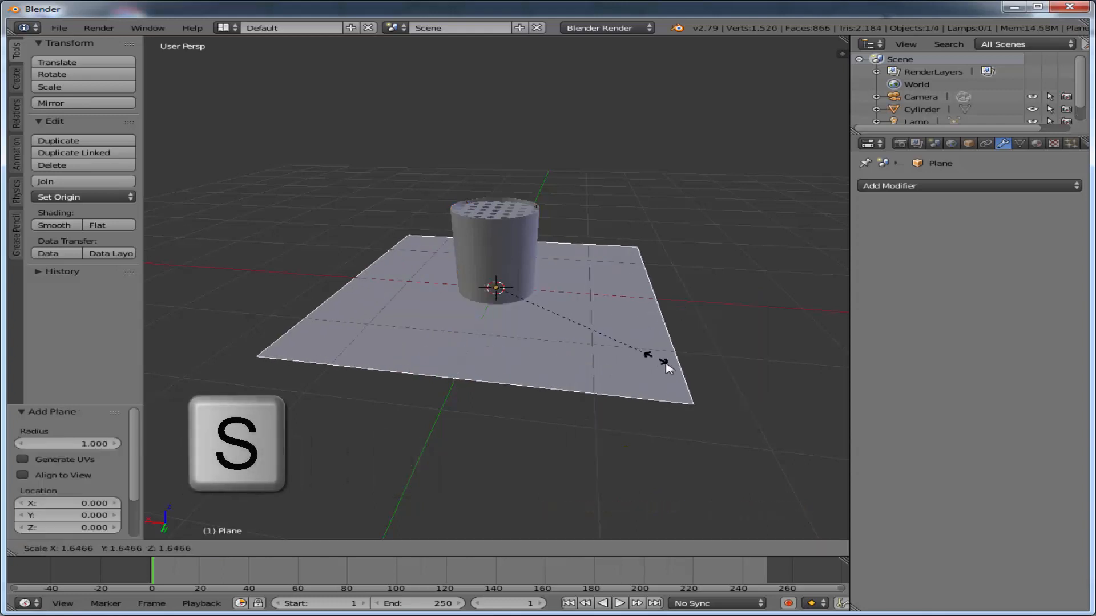
click(692, 382)
drag(500, 277, 673, 325)
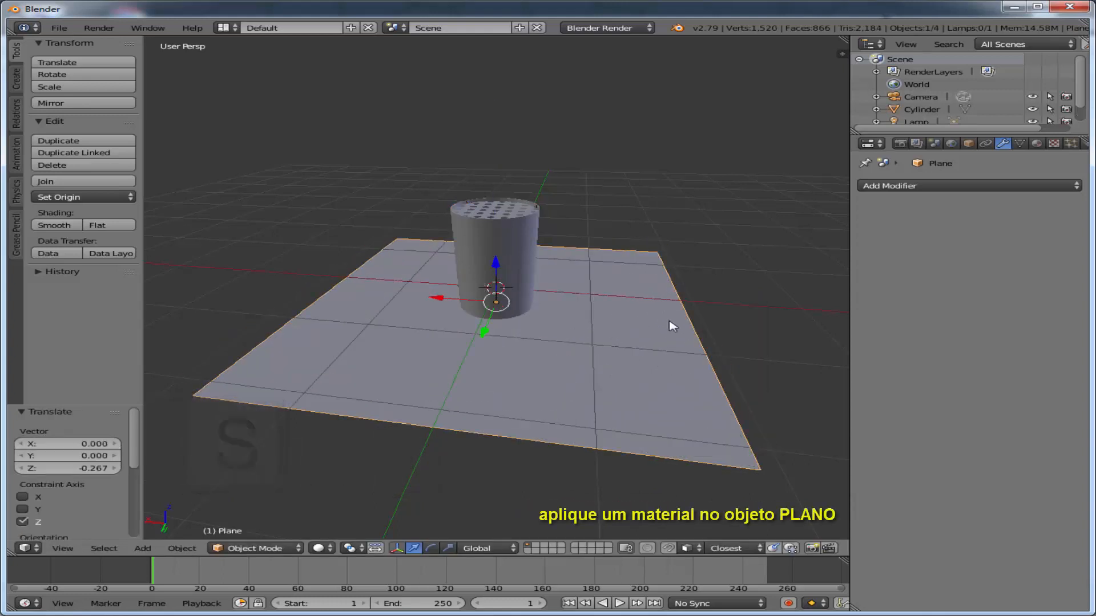
Create a new material for the floor plane with a yellow diffuse color.
click(1036, 144)
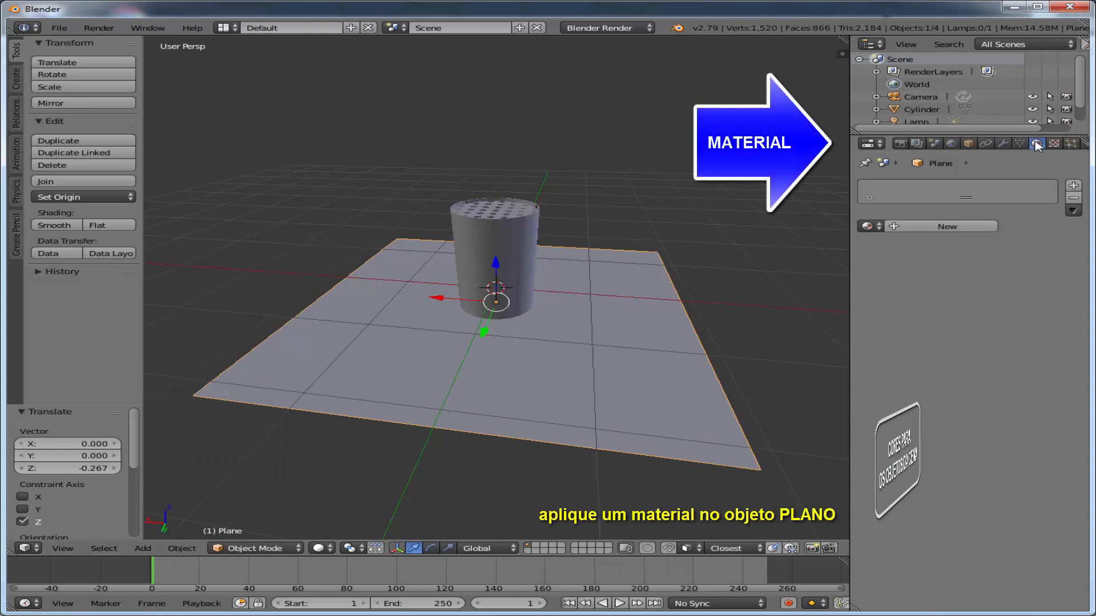
click(944, 226)
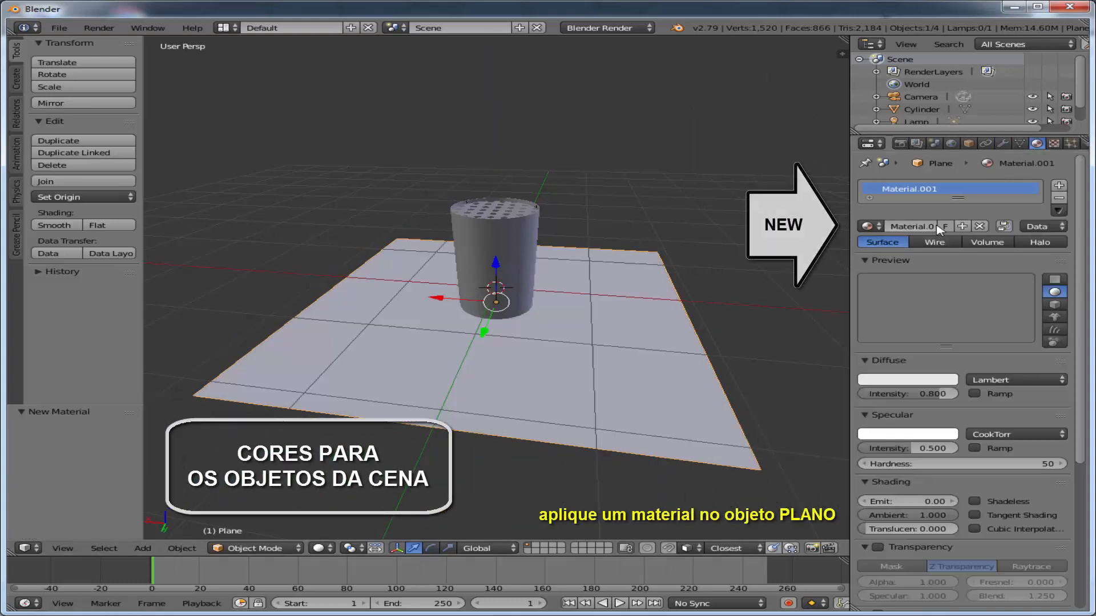
click(907, 379)
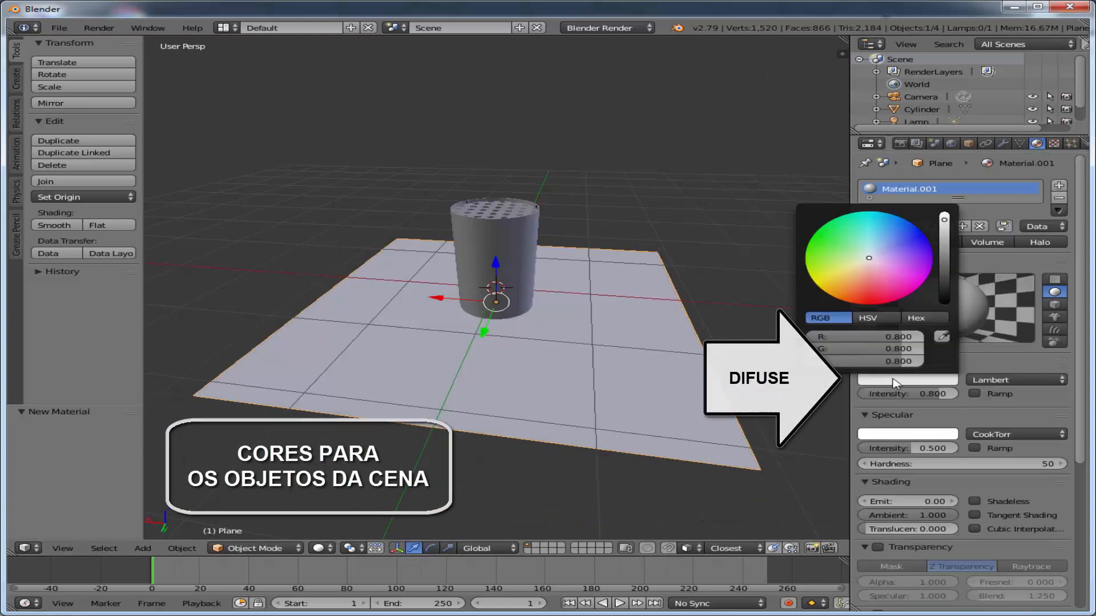
click(846, 275)
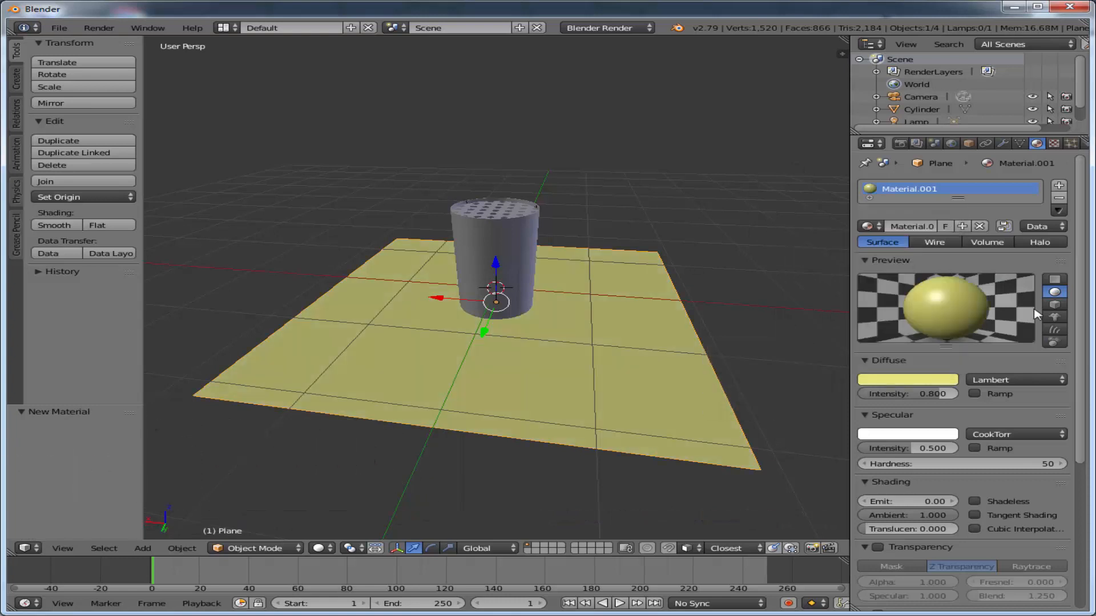
Enable Mirror on the floor plane's material with a reflectivity of 0.156.
scroll(1084, 250, down, 8)
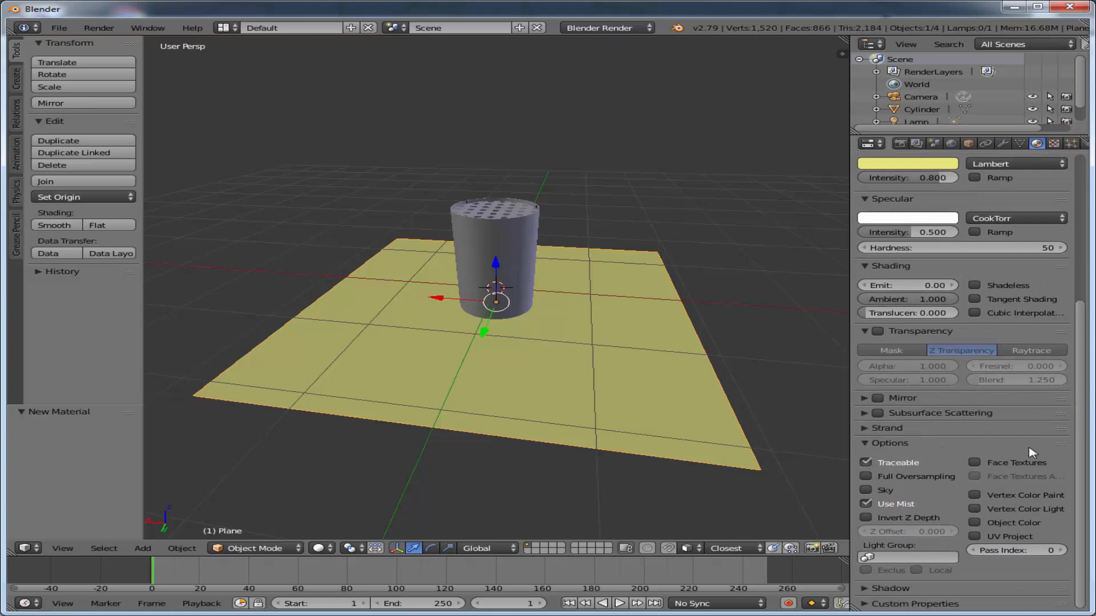
click(877, 399)
click(863, 399)
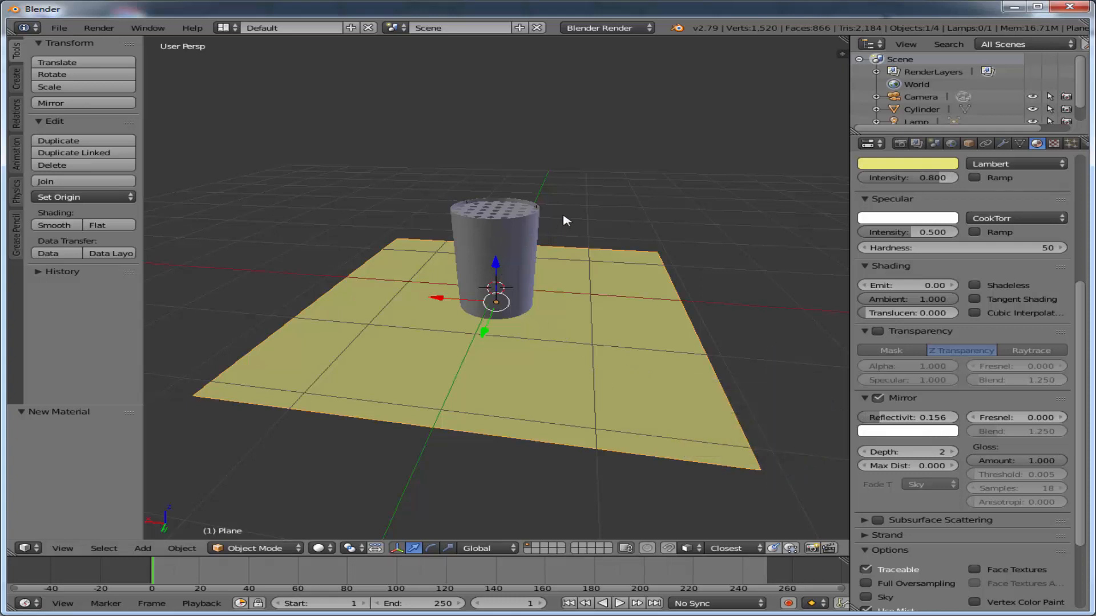
Give the container a new blue material (R 0.090, G 0.159, B 0.800) with specular intensity 0.803 and hardness 142.
right_click(516, 239)
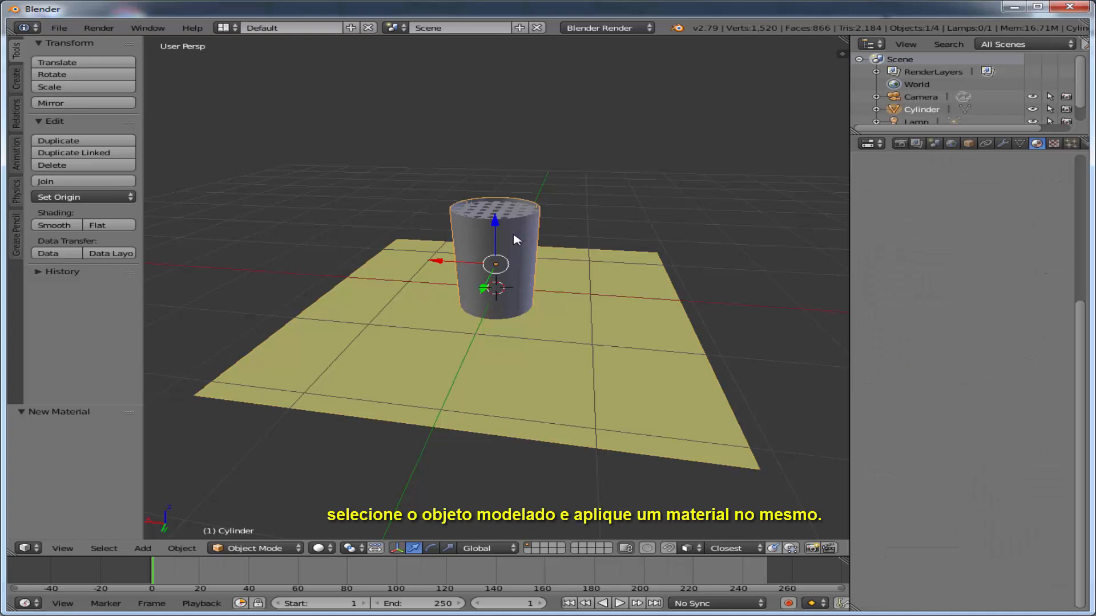
click(1035, 143)
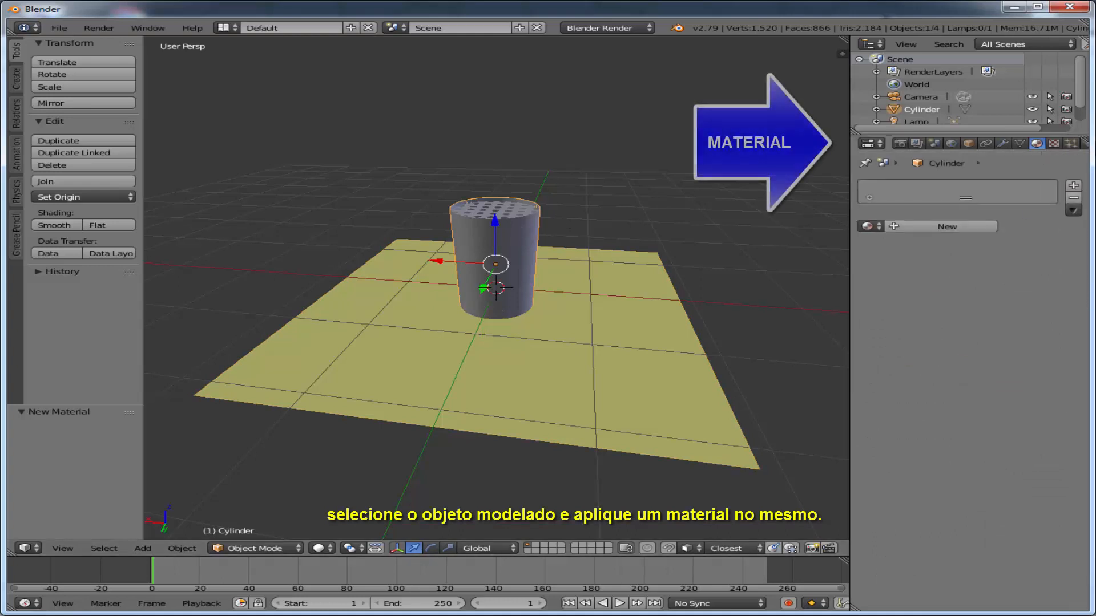
click(946, 226)
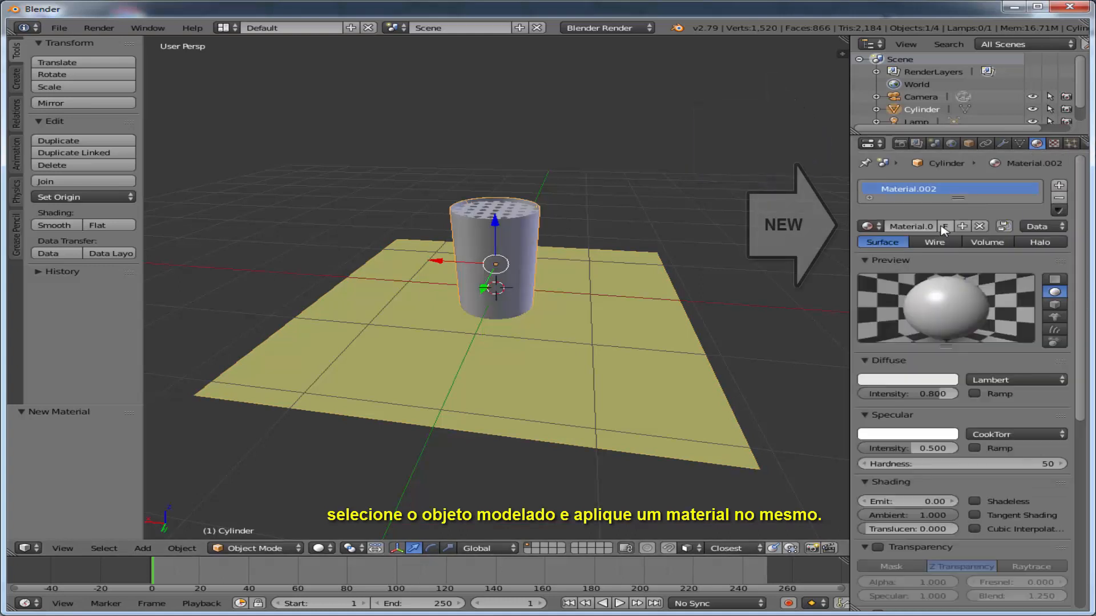
click(905, 381)
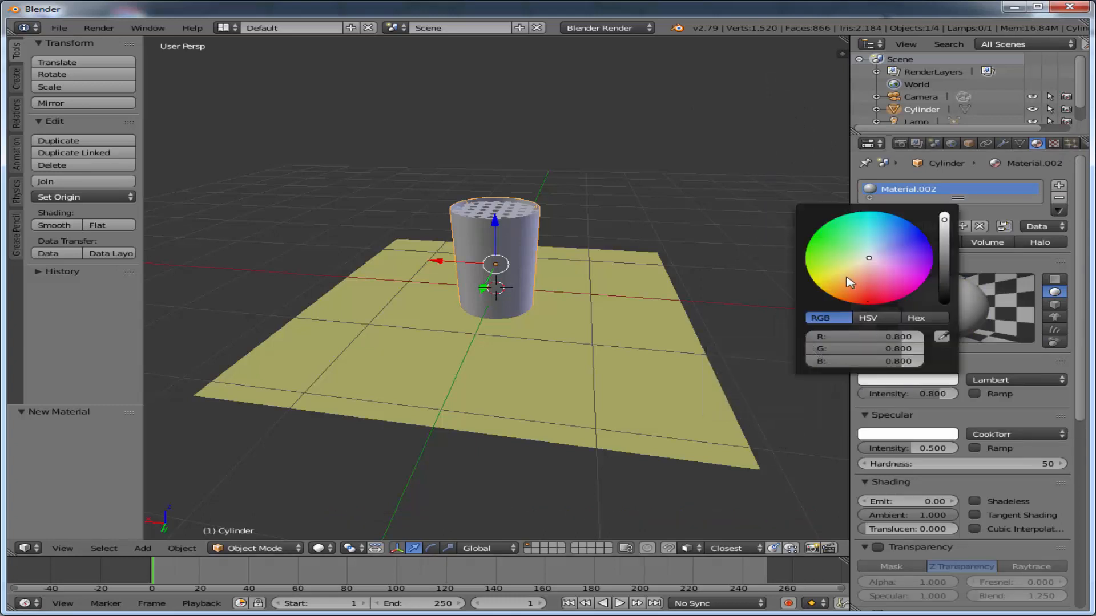
click(903, 244)
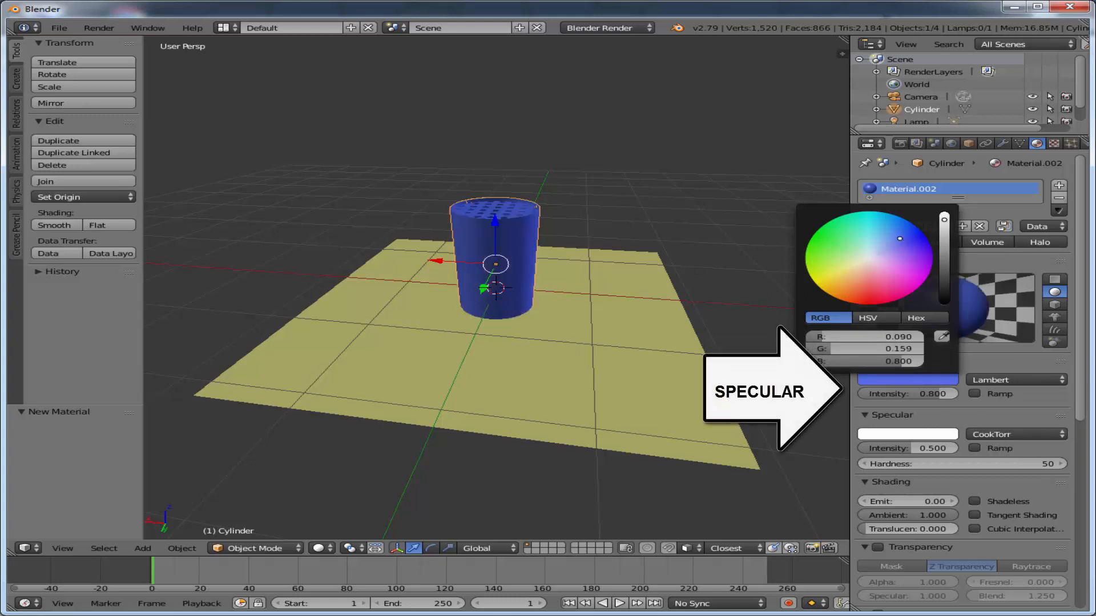
scroll(1017, 347, down, 3)
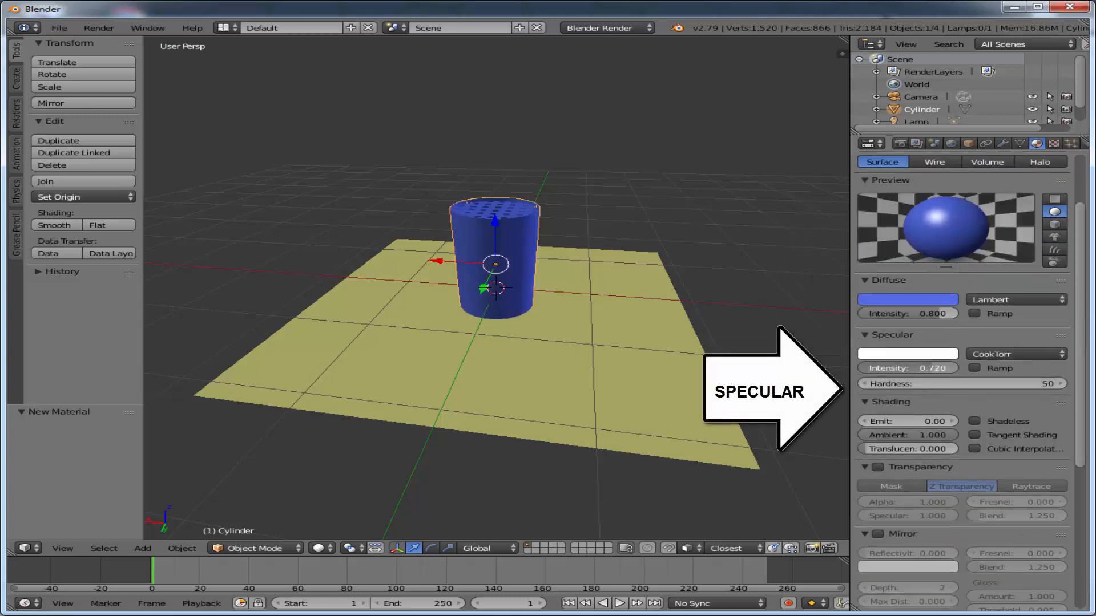
drag(941, 383, 966, 383)
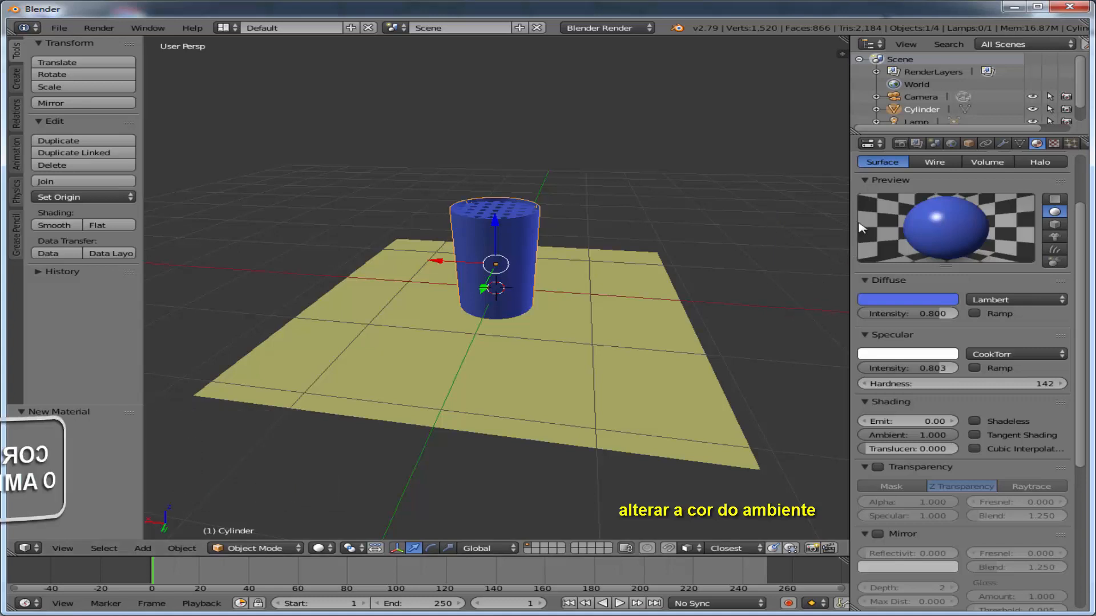
Enable Blend Sky for the world and set its zenith color to a grey of 0.376.
click(951, 144)
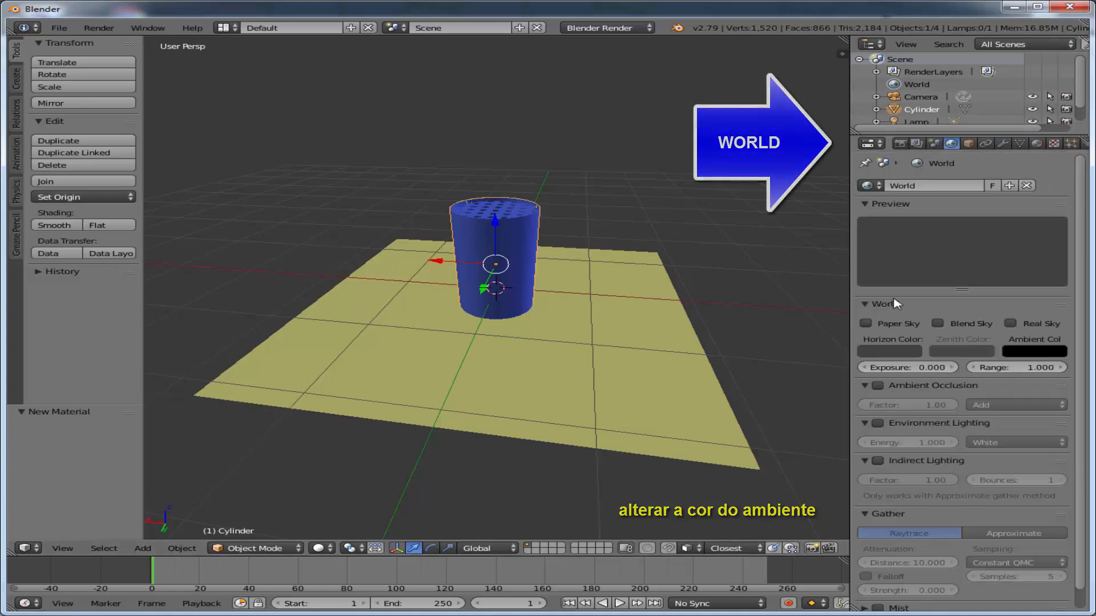
click(938, 324)
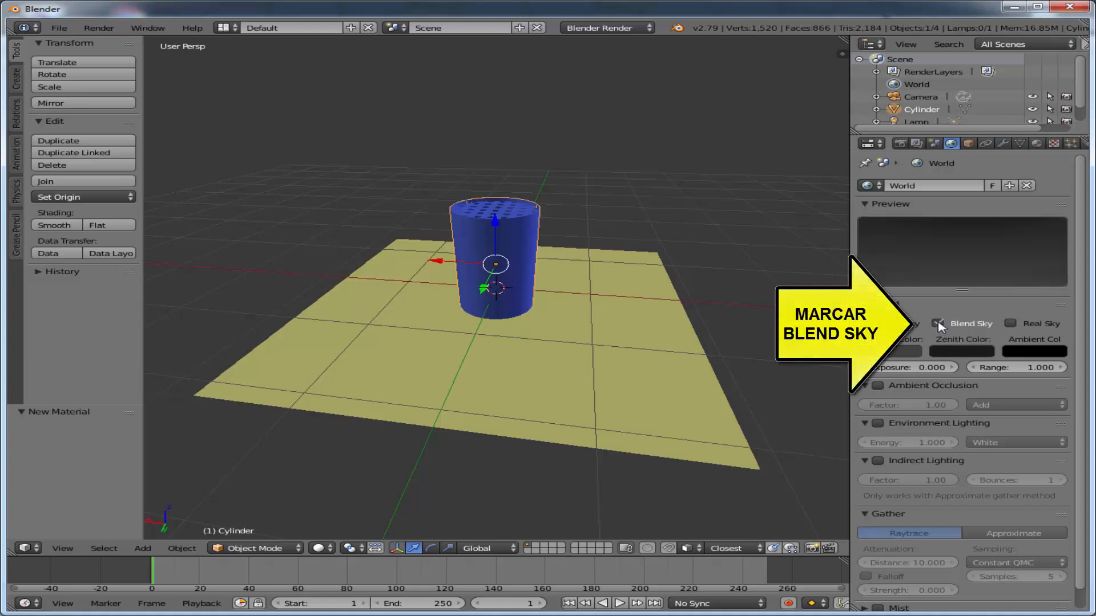
click(959, 352)
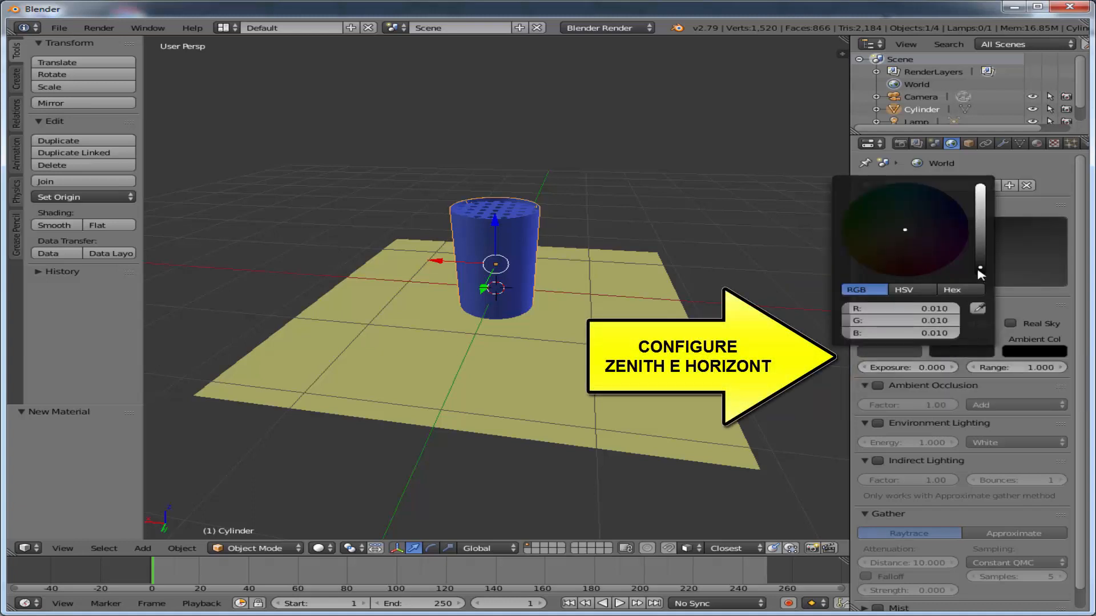
drag(980, 267, 980, 216)
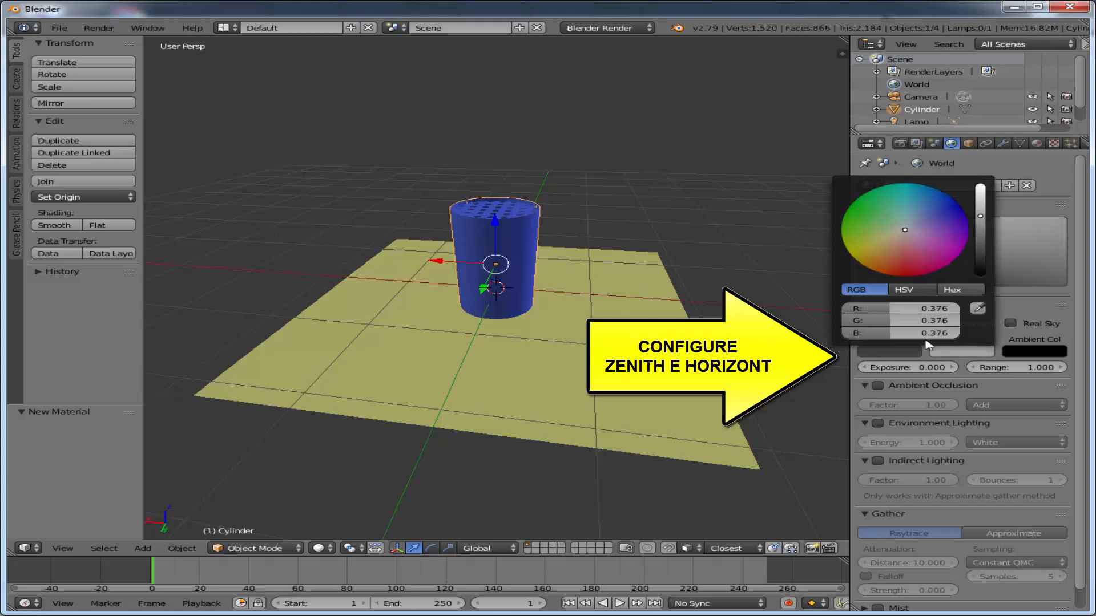
Brighten the world's horizon color and tint it light green.
click(896, 352)
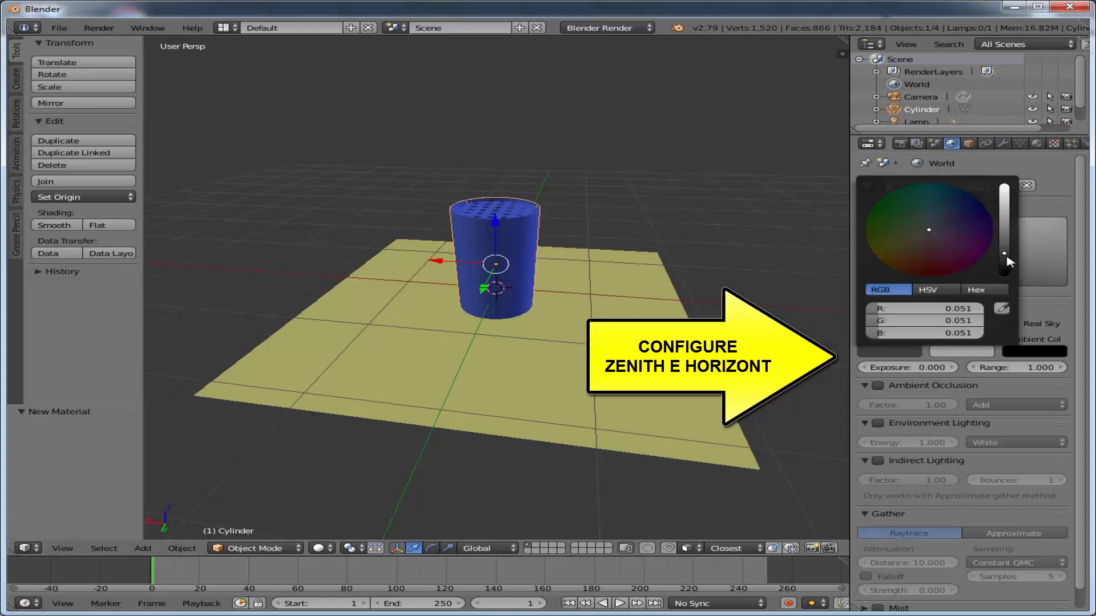
drag(1005, 254, 1004, 205)
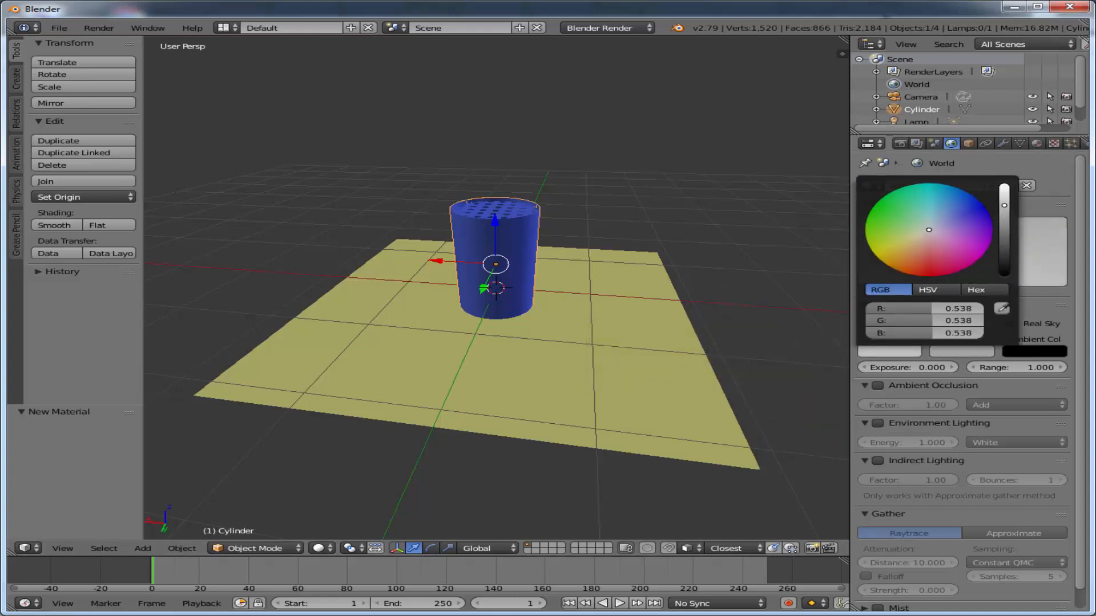
click(913, 217)
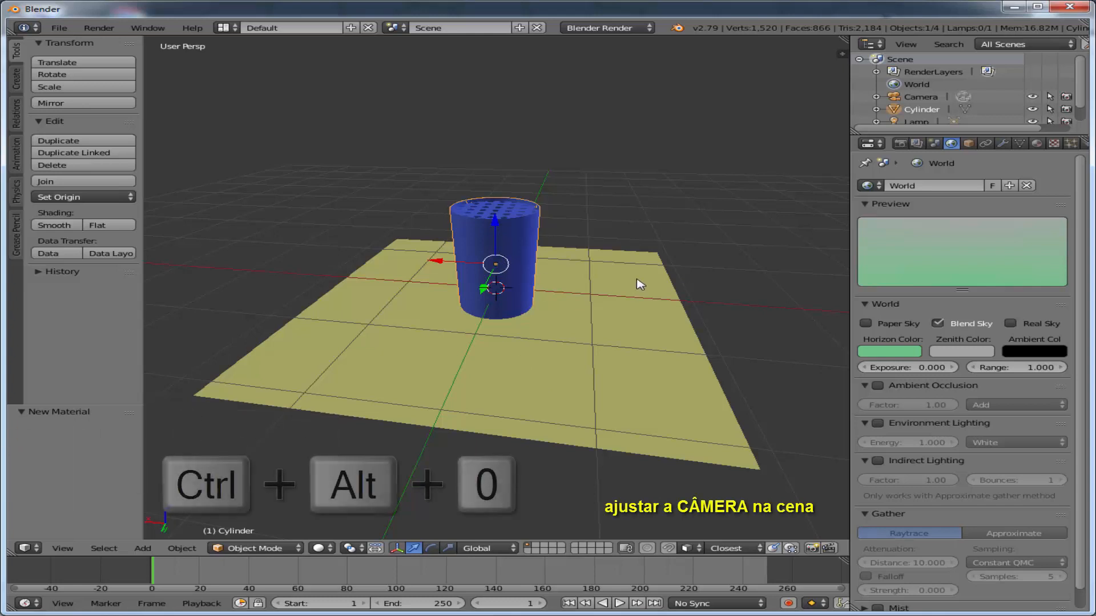
Align the scene camera to the current perspective view of the container and enable Lock Camera to View.
key(ctrl+alt+KP_0)
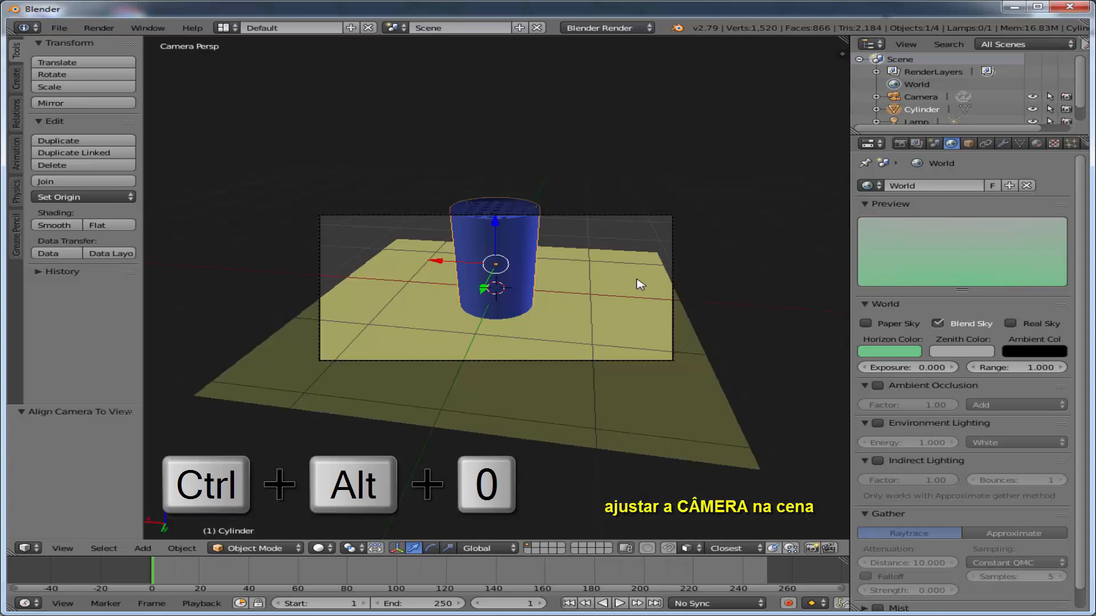
scroll(628, 312, up, 1)
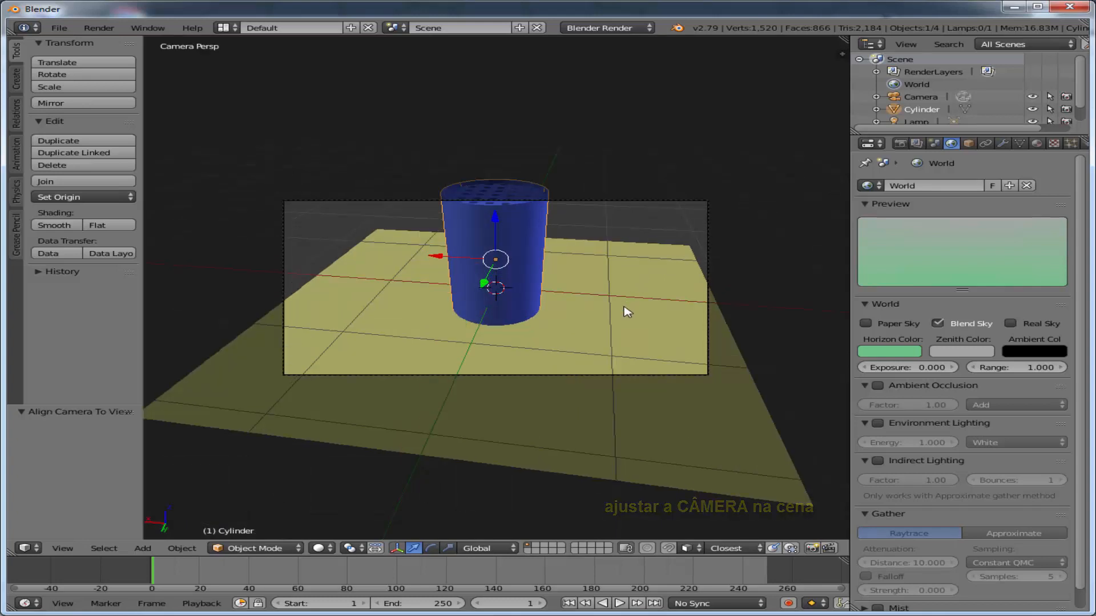
scroll(627, 312, up, 2)
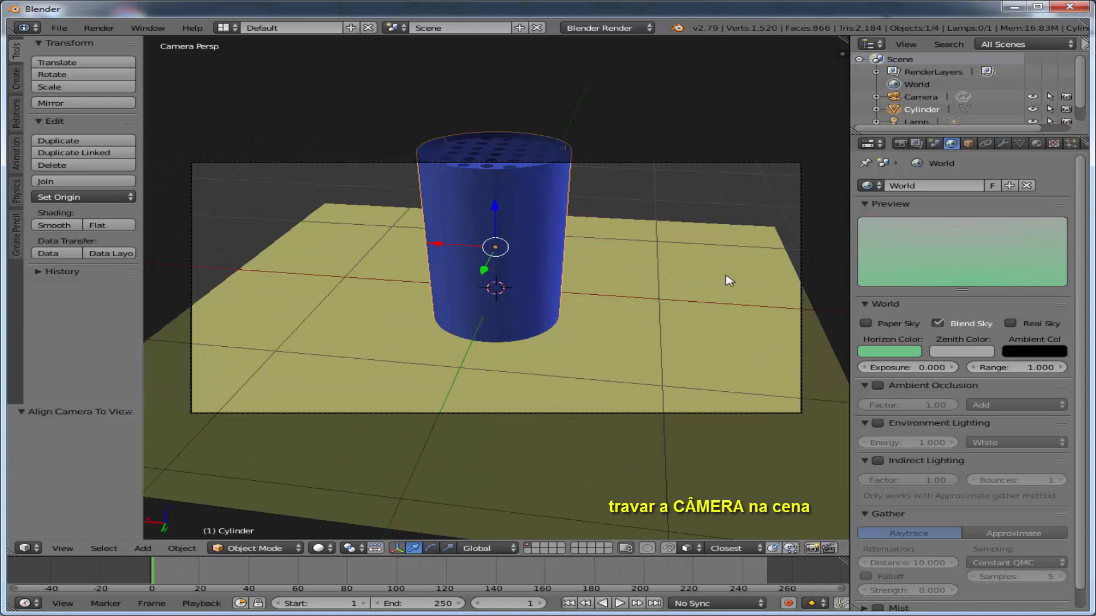
key(n)
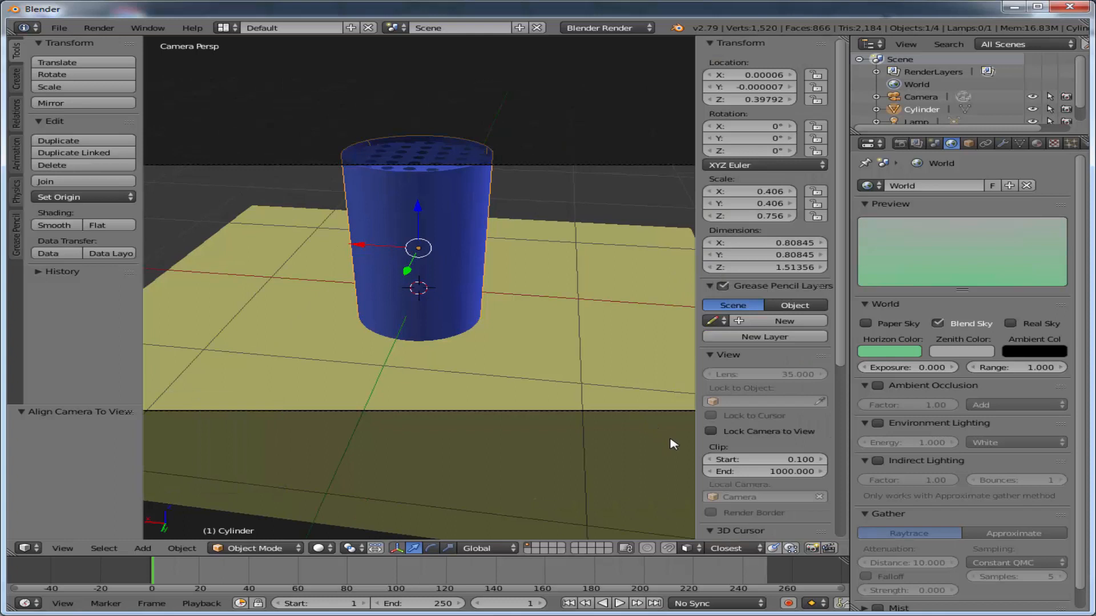
click(710, 431)
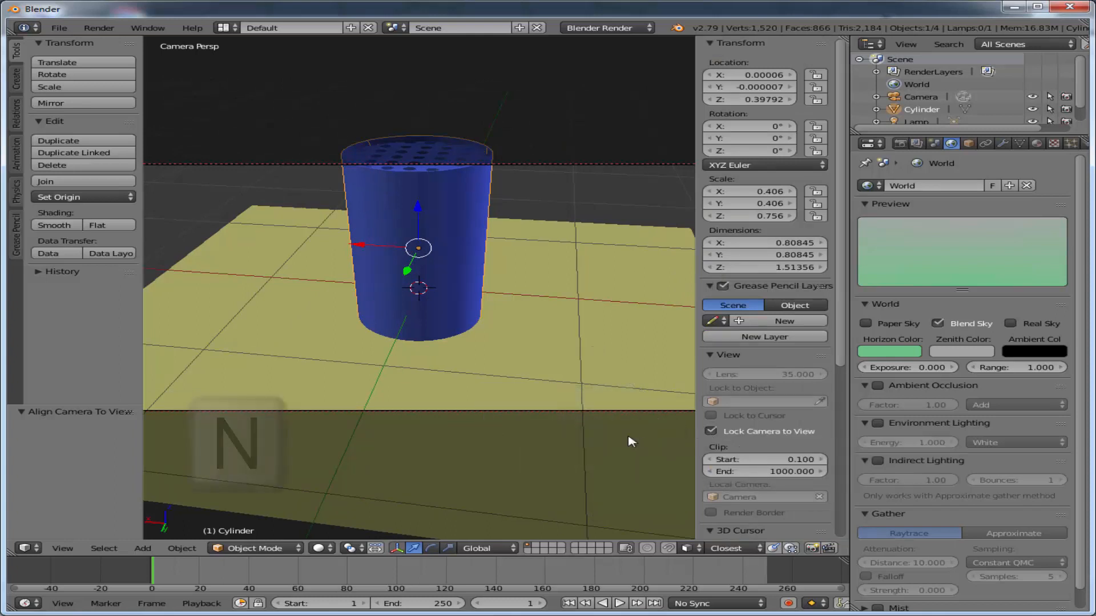
key(n)
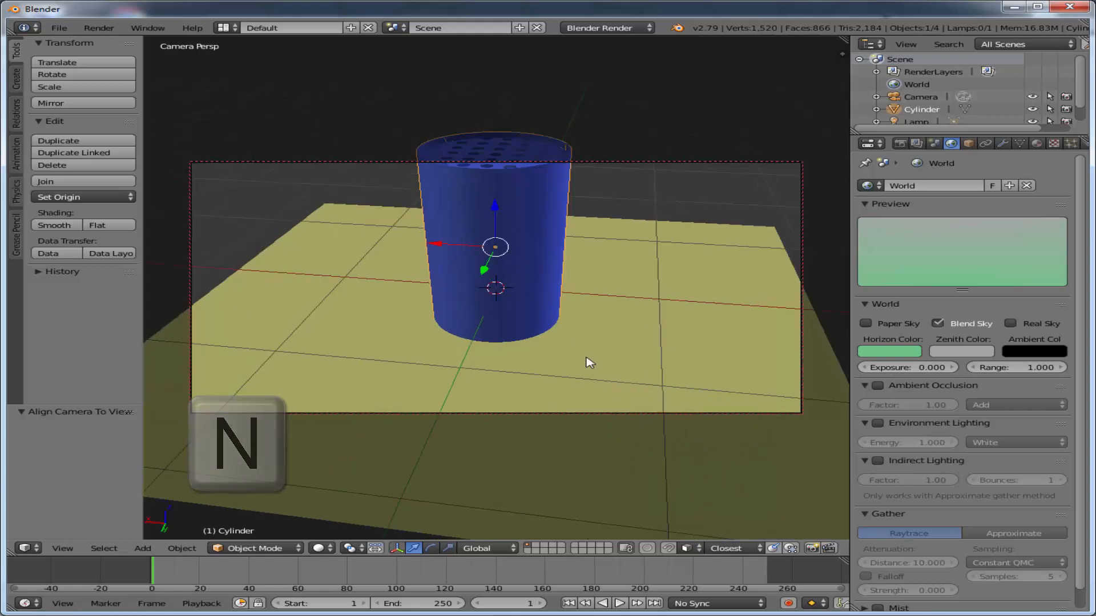
Reframe the camera to view the whole container from a lower, rotated angle, and render a test image.
mouse_move(591, 363)
middle_down()
mouse_move(594, 337)
mouse_move(608, 377)
mouse_move(598, 379)
middle_up()
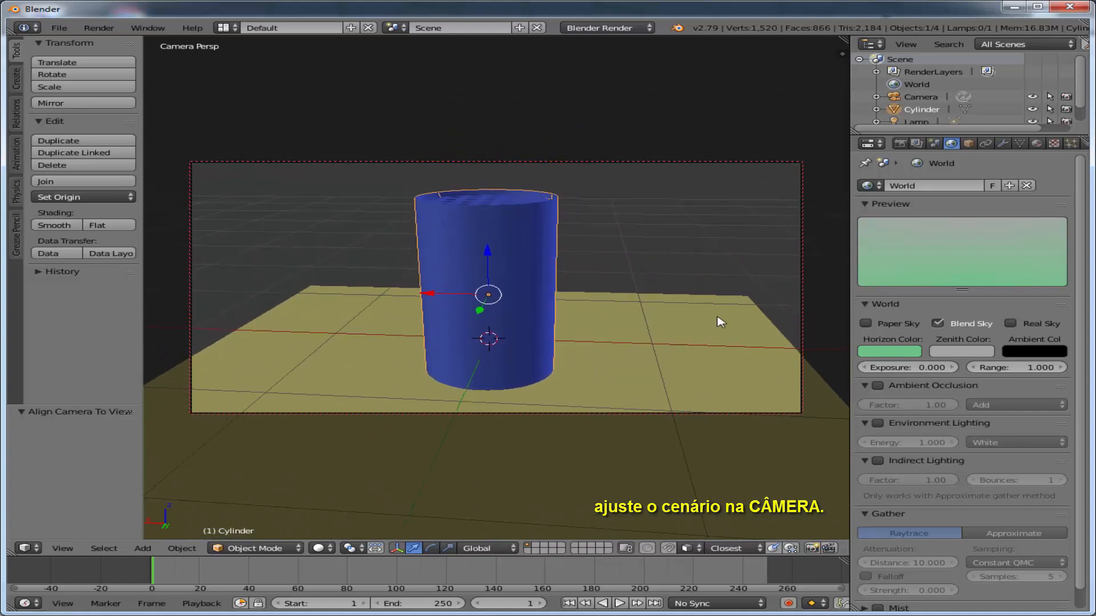
middle_drag(741, 341, 676, 346)
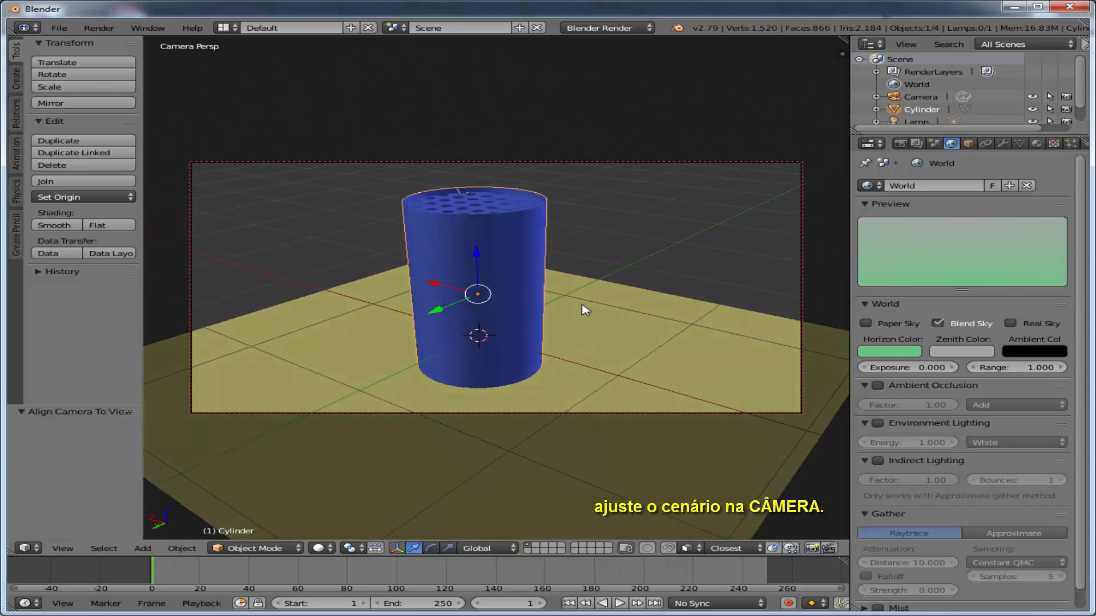
click(98, 28)
click(114, 41)
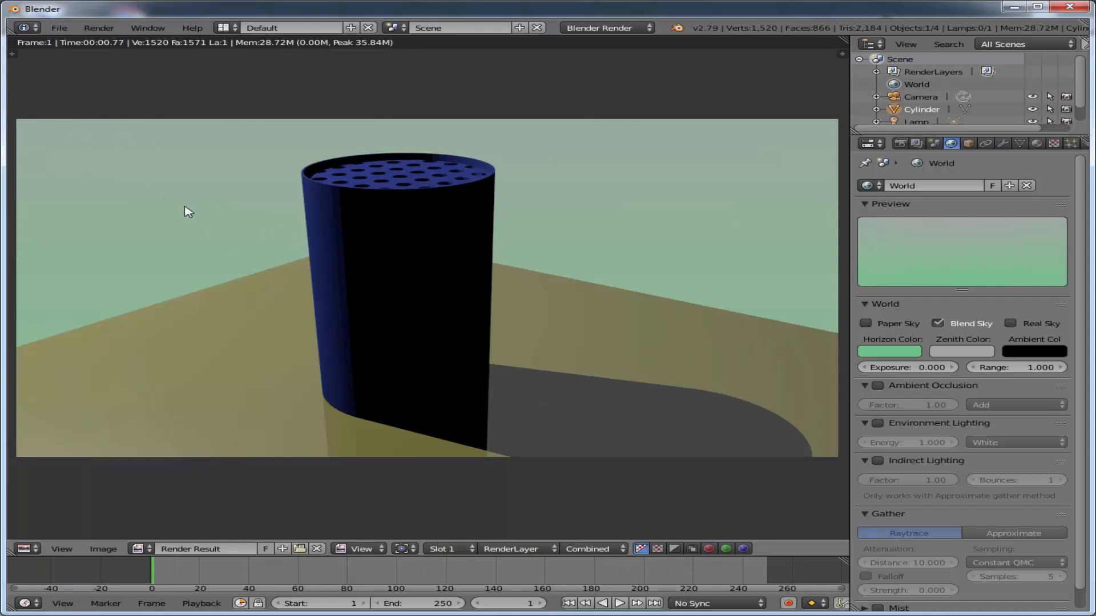
key(Escape)
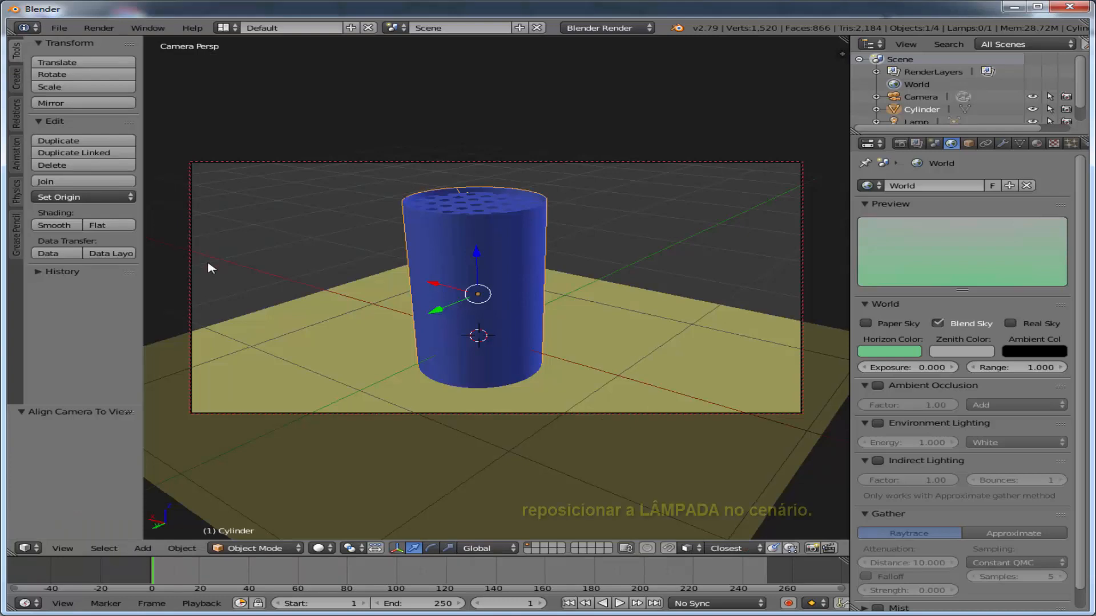
In top view, move the lamp about -5.661 in X and -0.698 in Y, to the camera's side of the floor.
click(62, 548)
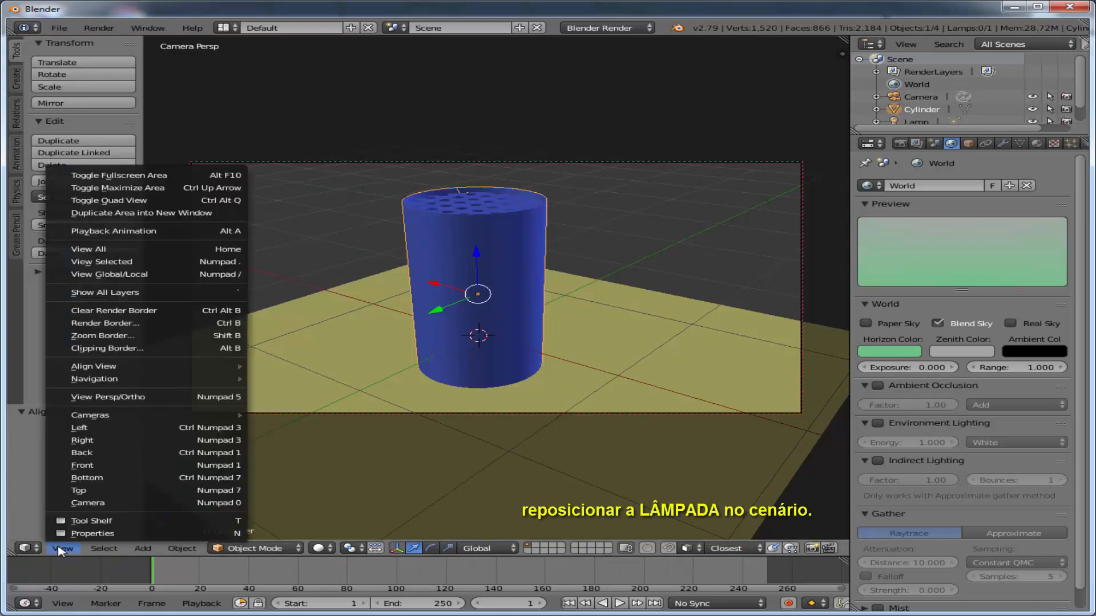
click(80, 490)
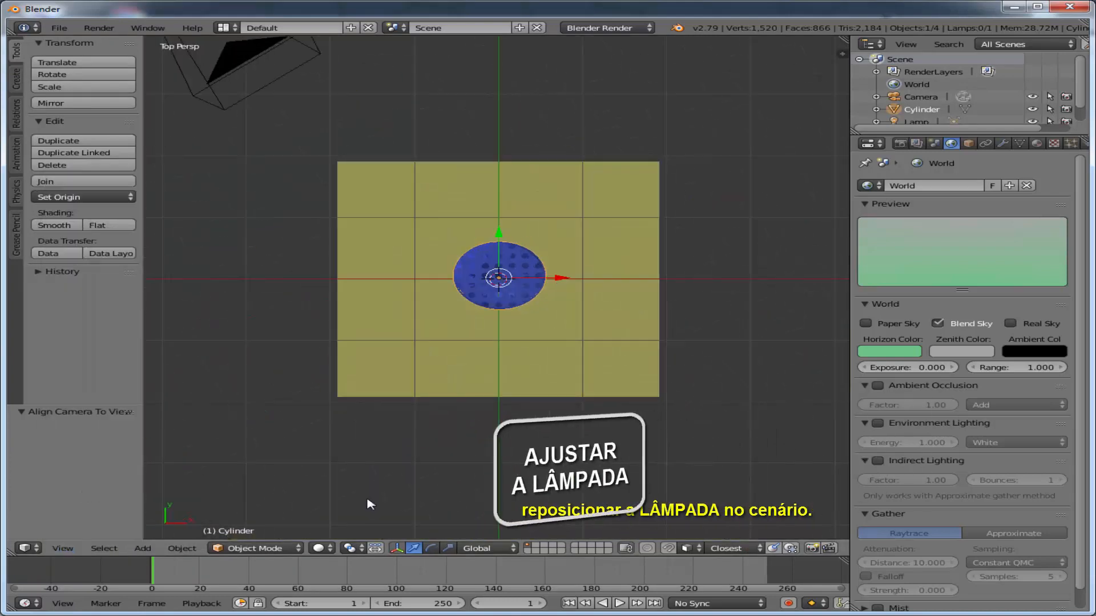
scroll(626, 409, down, 3)
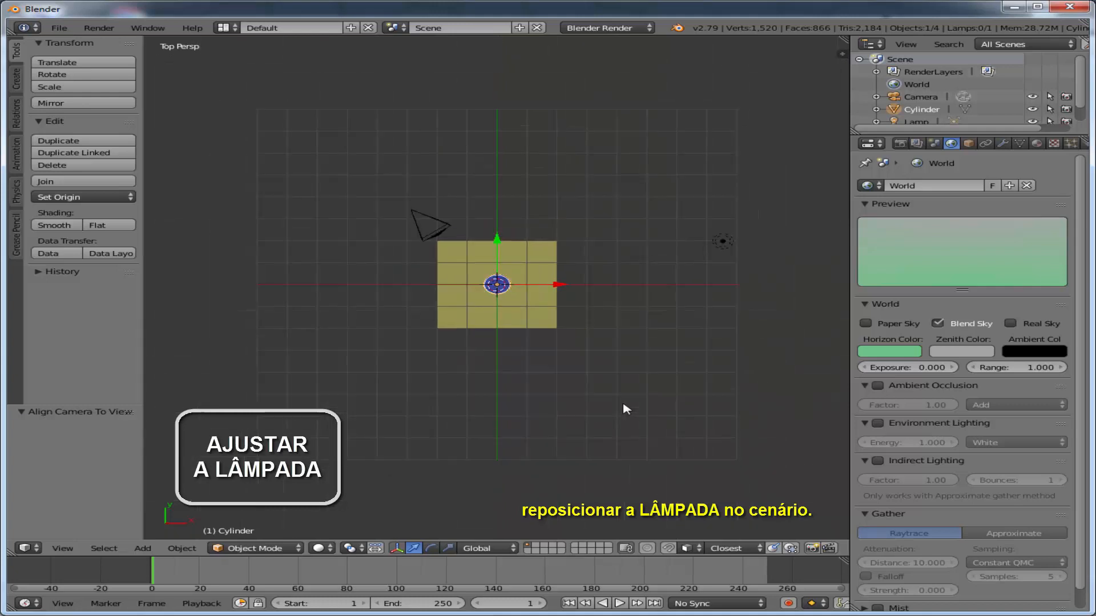
right_click(723, 242)
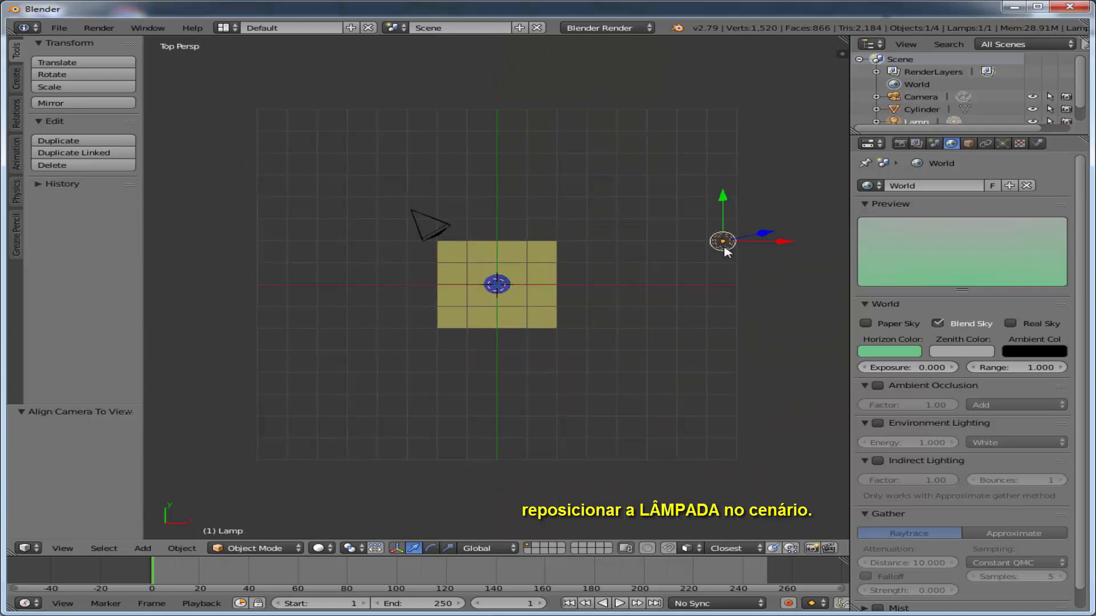
key(g)
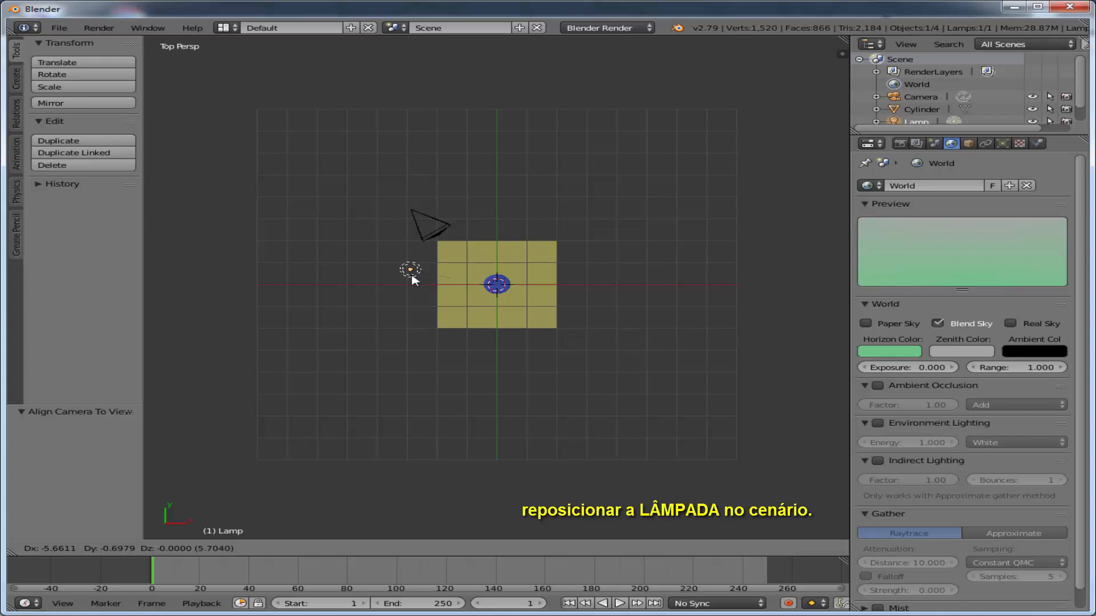
click(412, 280)
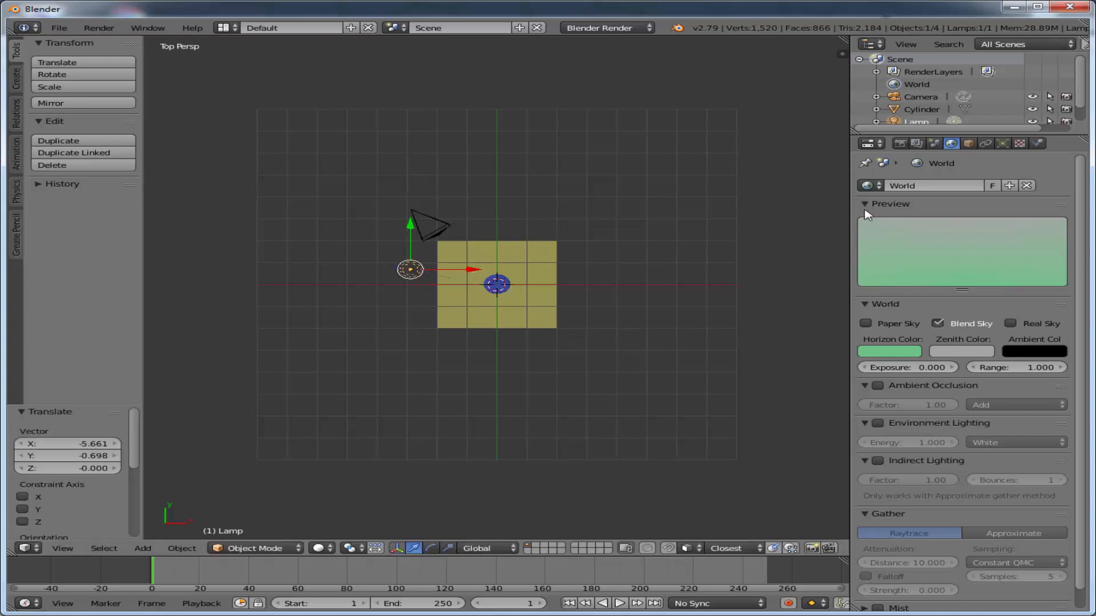
Soften the lamp's ray shadow by lightening its shadow color from black to dark grey.
click(1003, 144)
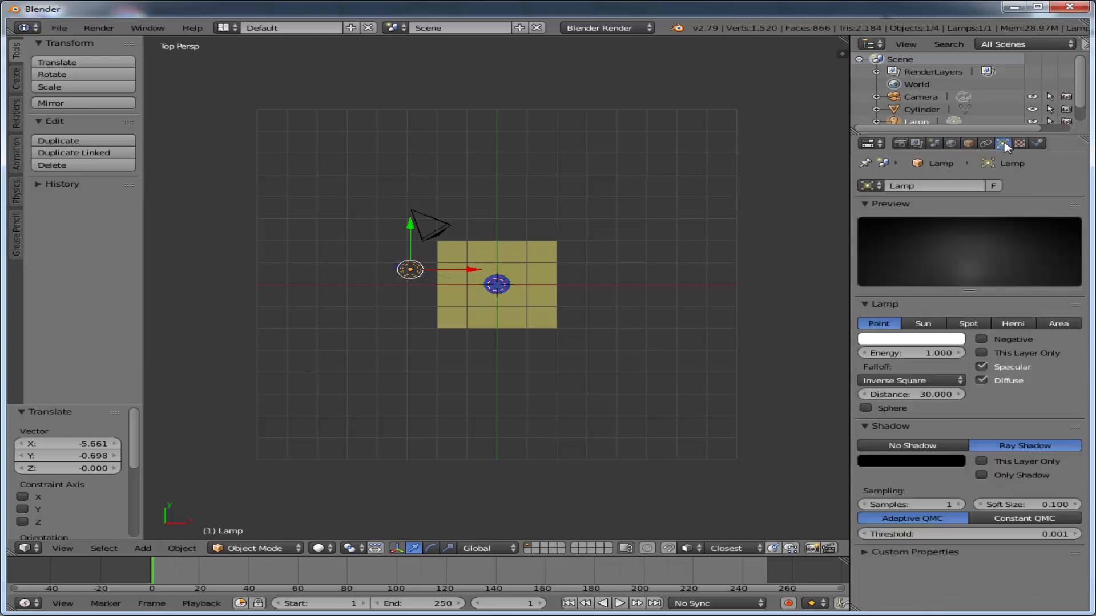
click(912, 462)
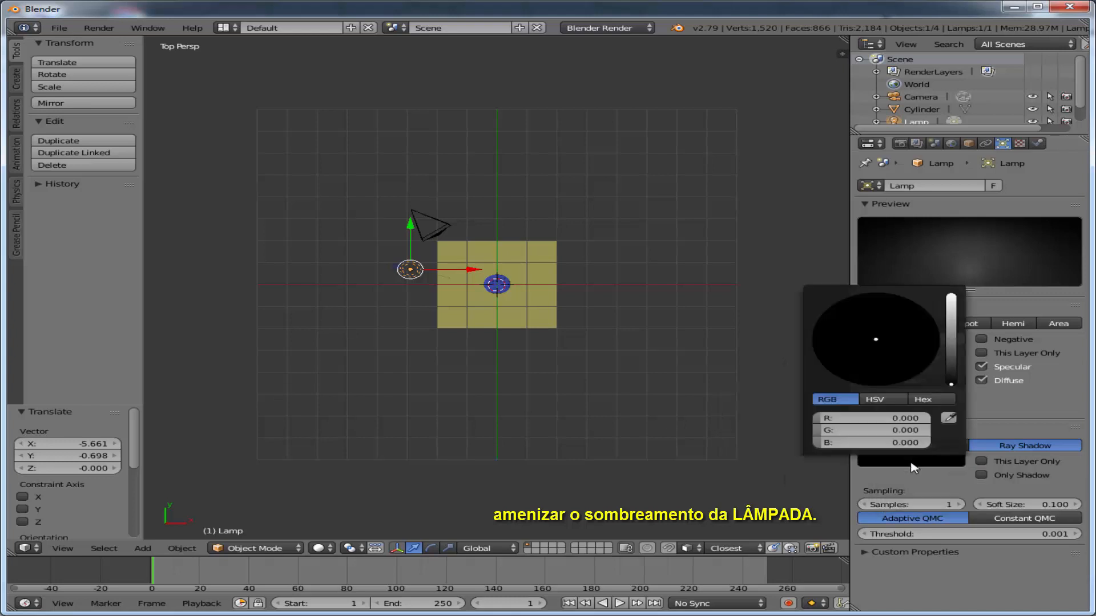
drag(951, 386, 951, 356)
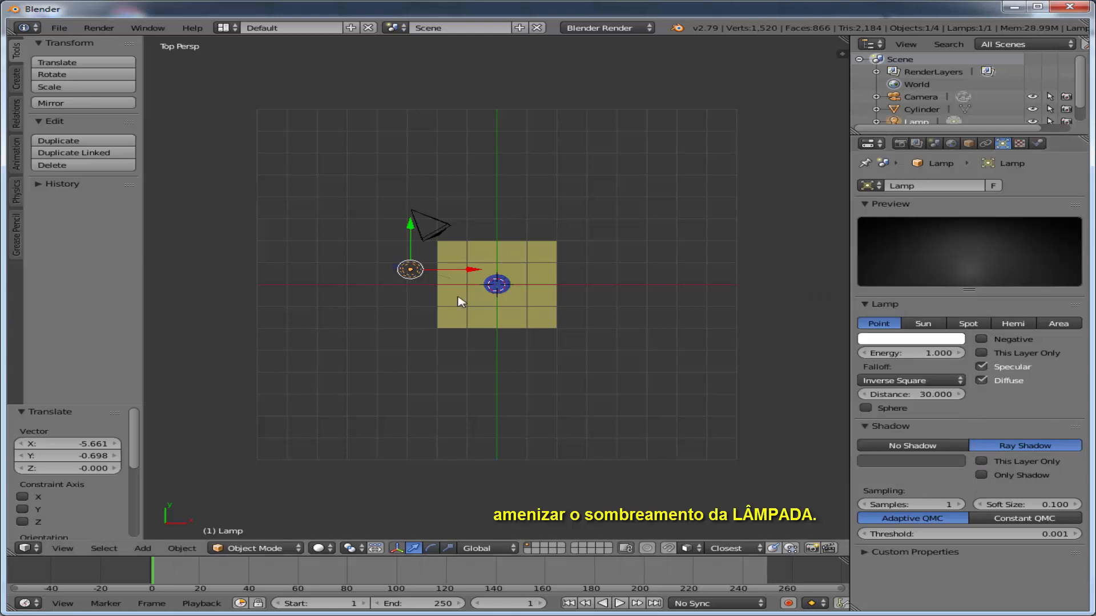
Render the scene image with the repositioned lamp and view the whole result.
click(105, 28)
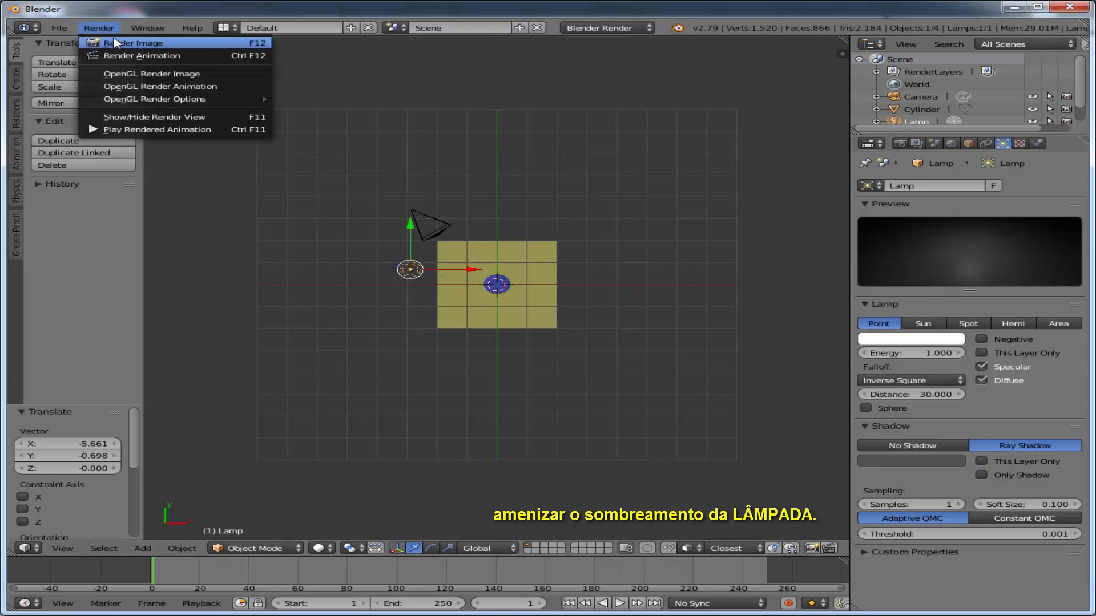
click(117, 45)
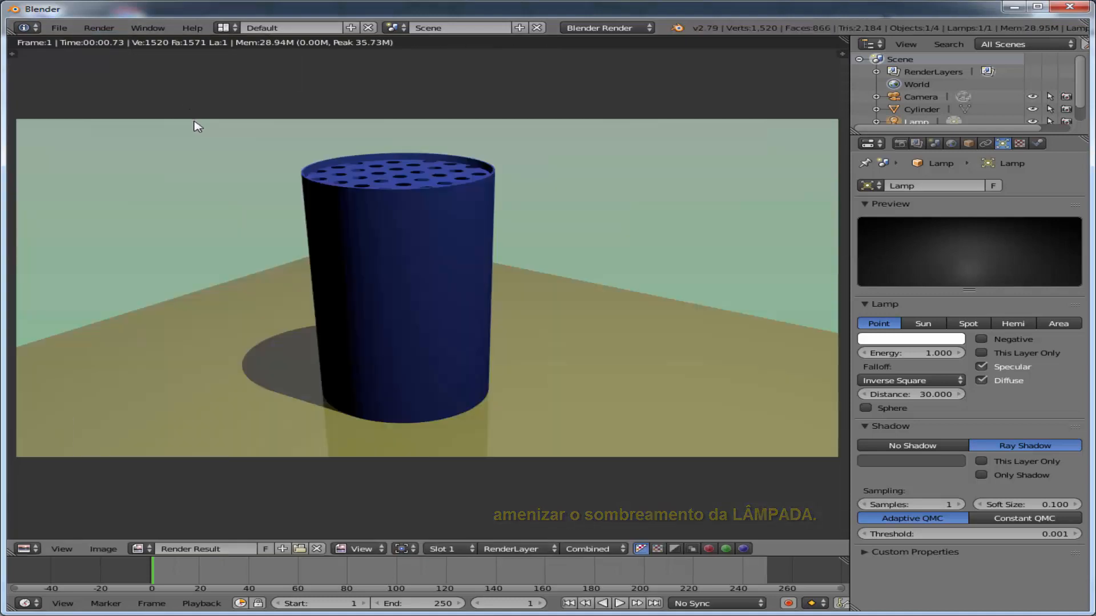
scroll(510, 283, down, 2)
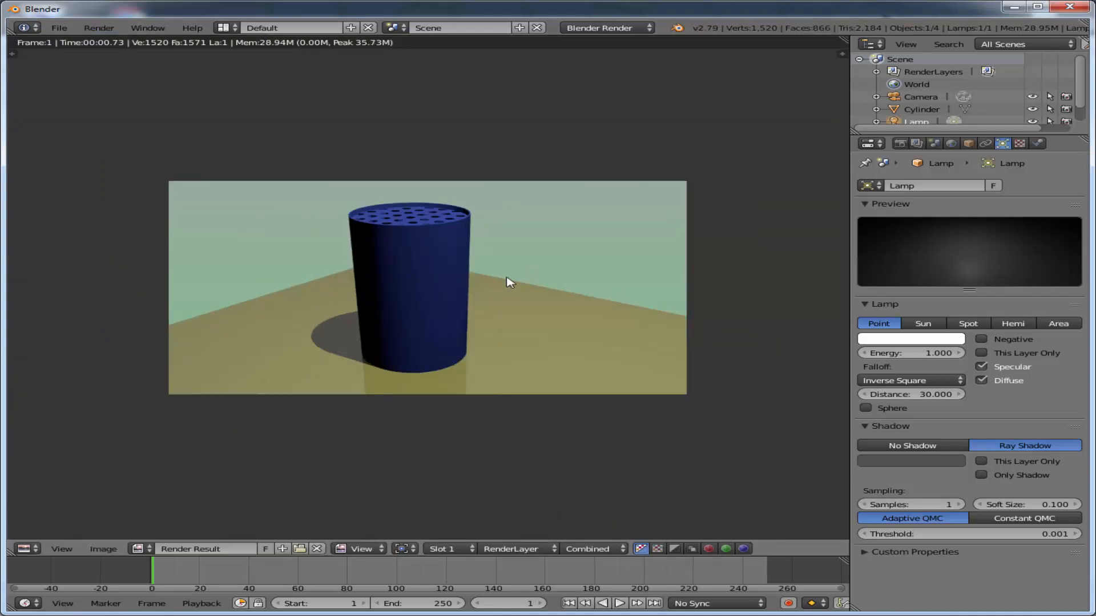